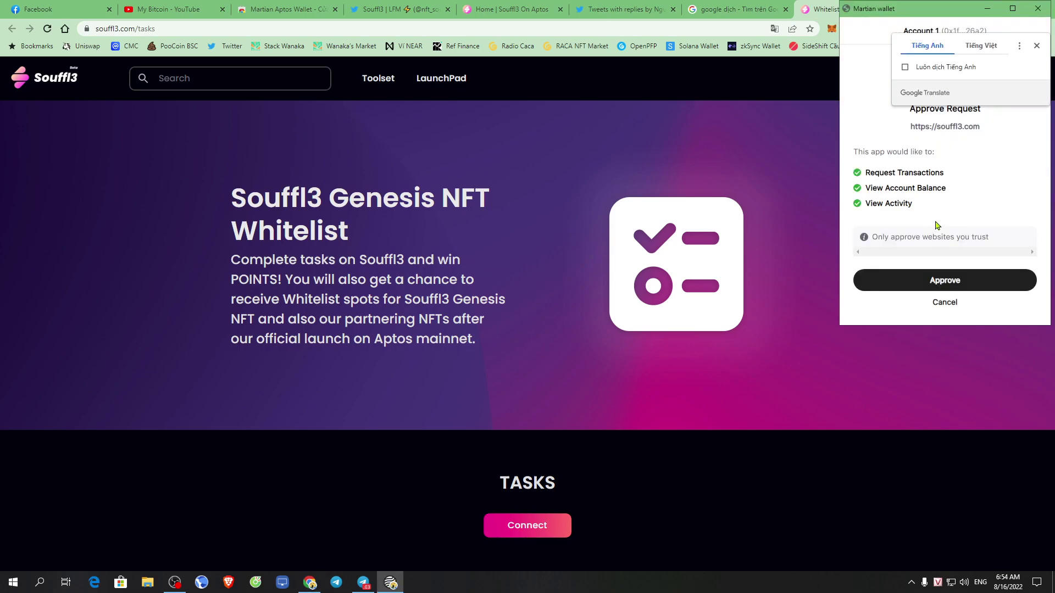
Approve the Martian wallet connection and open the gift menu's faucet and mint options.
{"action": "left_click", "coordinate": [946, 281]}
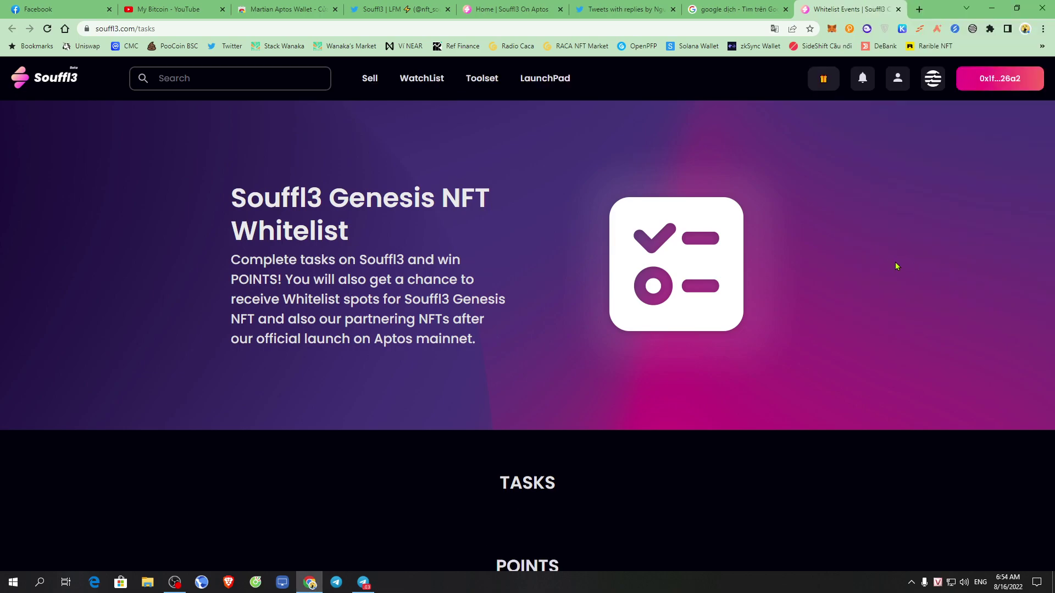
{"action": "scroll", "coordinate": [837, 256], "scroll_direction": "down", "scroll_amount": 5}
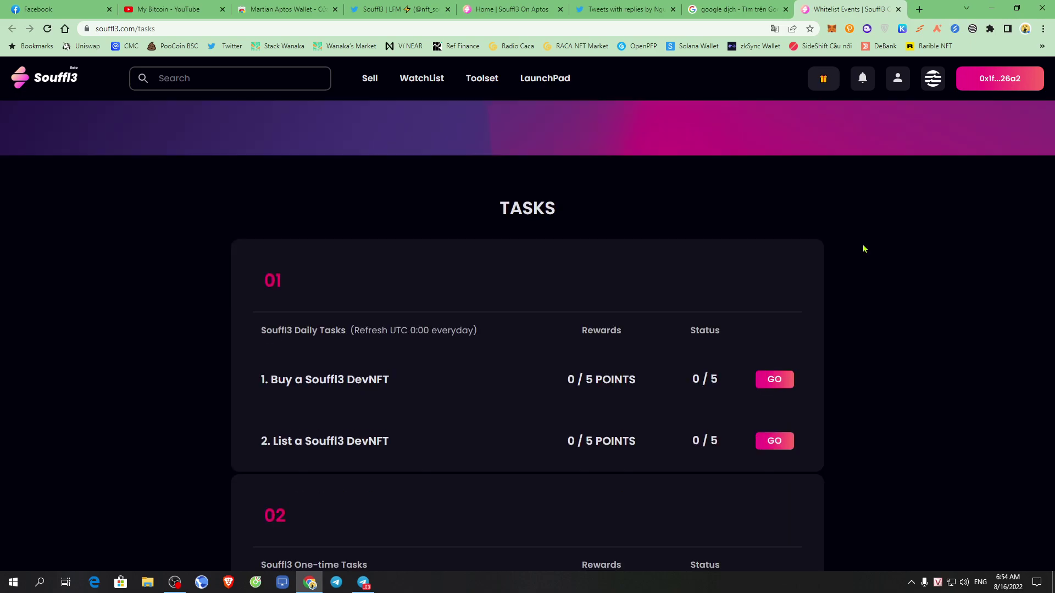
{"action": "scroll", "coordinate": [850, 280], "scroll_direction": "up", "scroll_amount": 5}
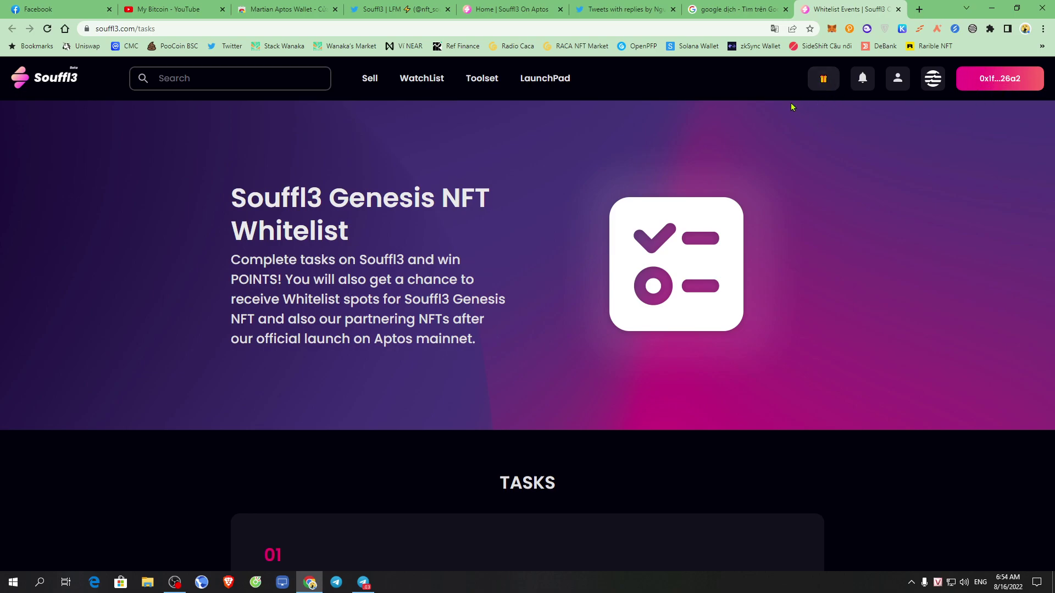
{"action": "left_click", "coordinate": [824, 79]}
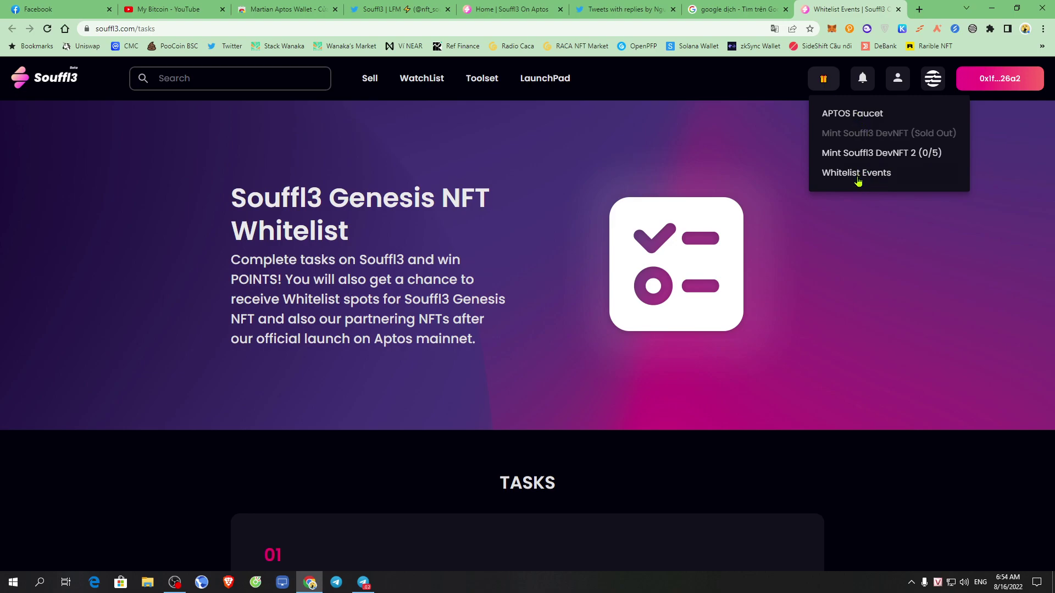
Check the APT balance in the Martian wallet, then close the wallet popup.
{"action": "left_click", "coordinate": [972, 28]}
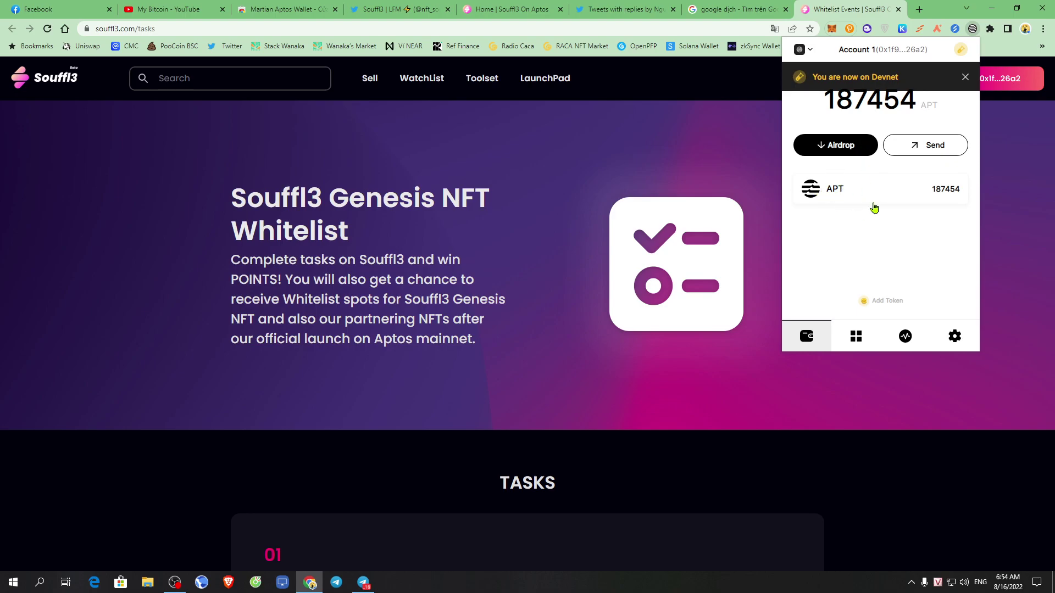
{"action": "left_click", "coordinate": [902, 199]}
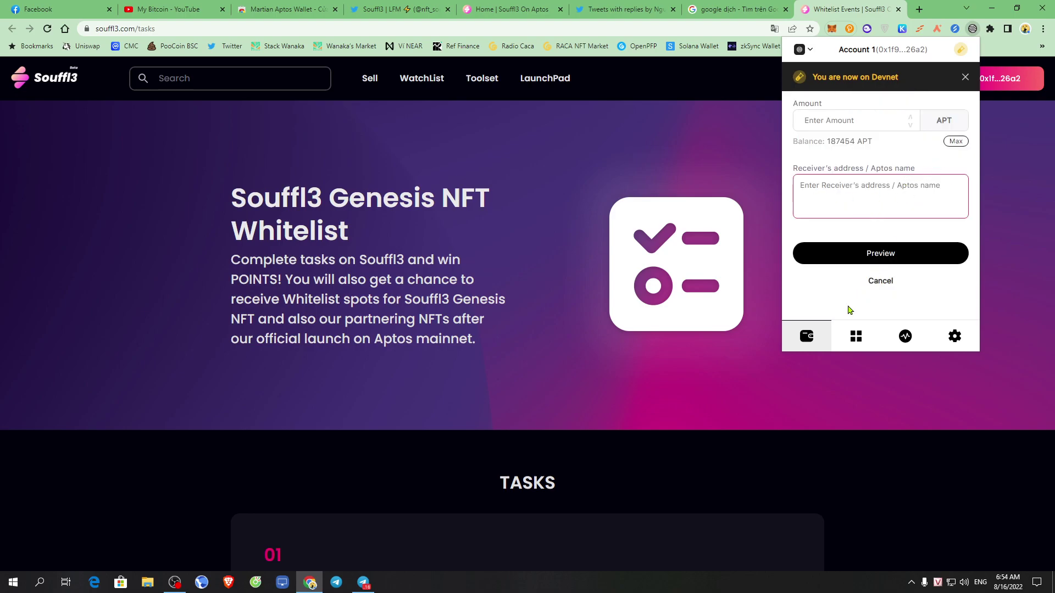
{"action": "left_click", "coordinate": [869, 284]}
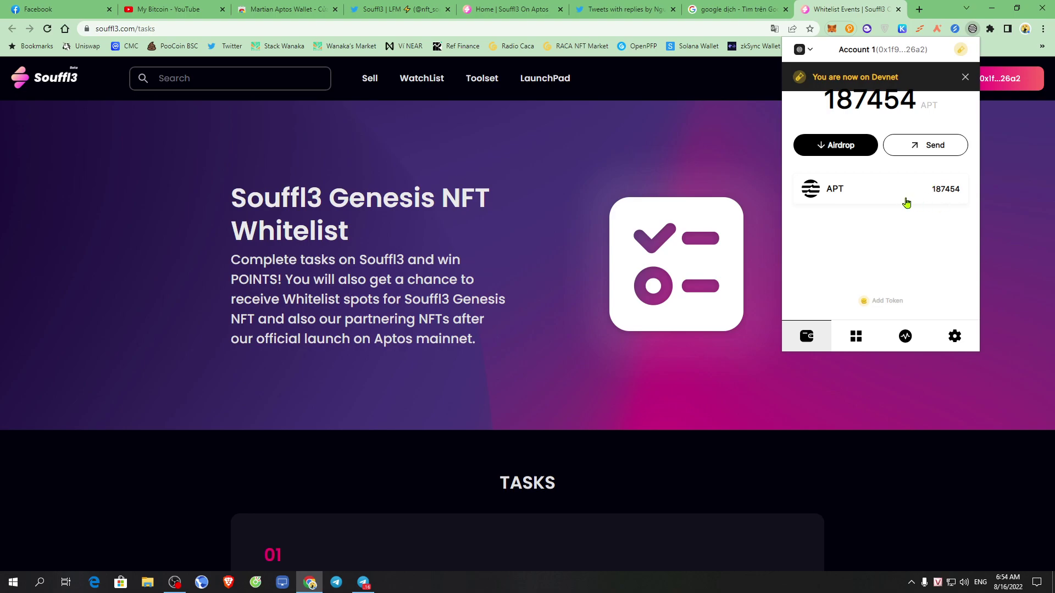
{"action": "left_click", "coordinate": [737, 243]}
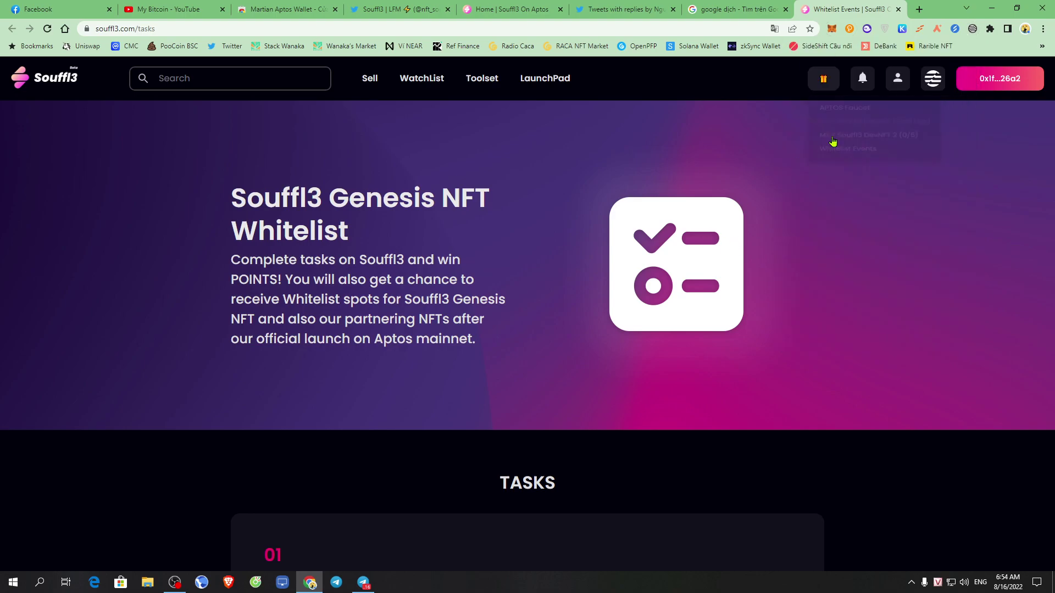
Claim 20,000 test APT from the APTOS Faucet in the gift menu.
{"action": "left_click", "coordinate": [823, 78]}
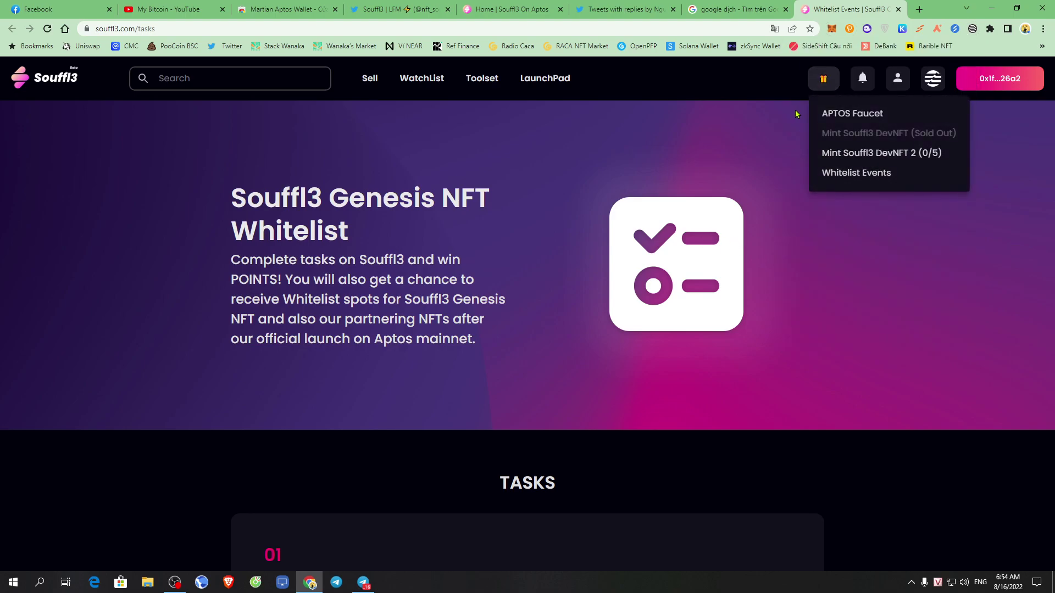
{"action": "left_click", "coordinate": [854, 115]}
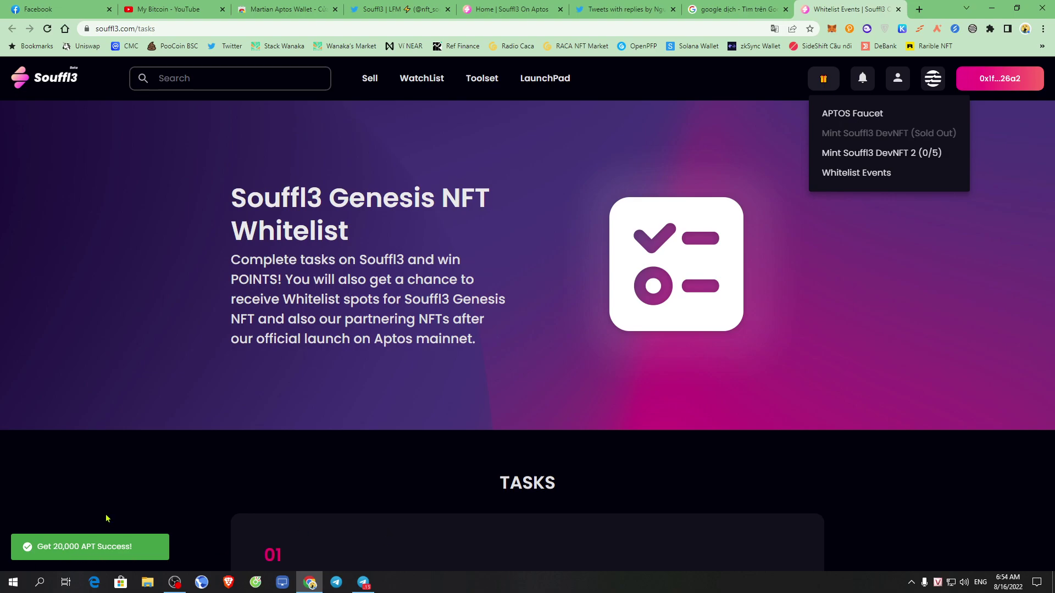
{"action": "left_click", "coordinate": [734, 318]}
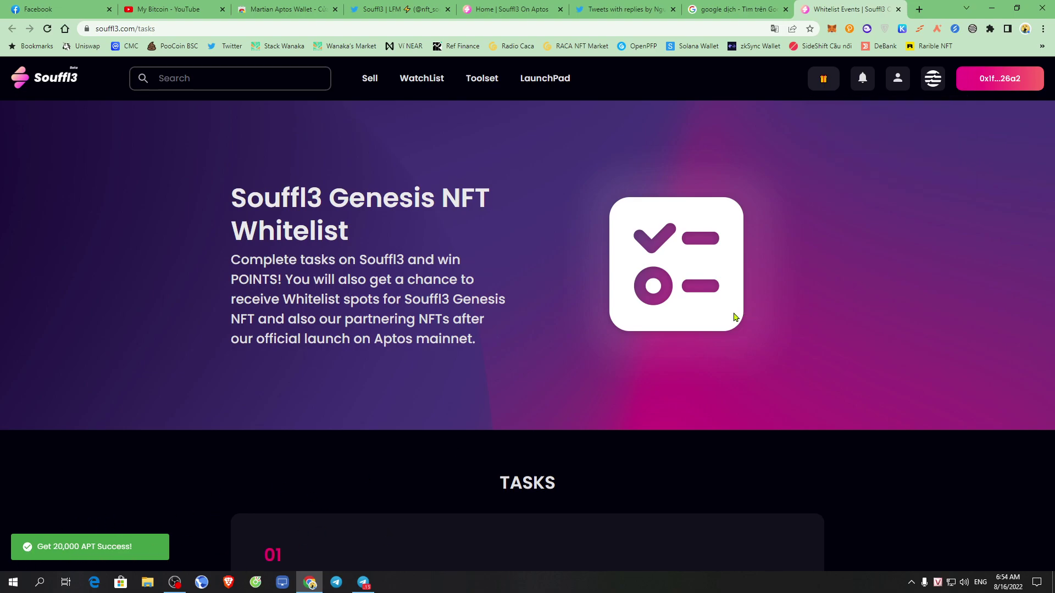
Scroll to the TASKS list and review the Buy and List a Souffl3 DevNFT task names.
{"action": "scroll", "coordinate": [553, 278], "scroll_direction": "down", "scroll_amount": 5}
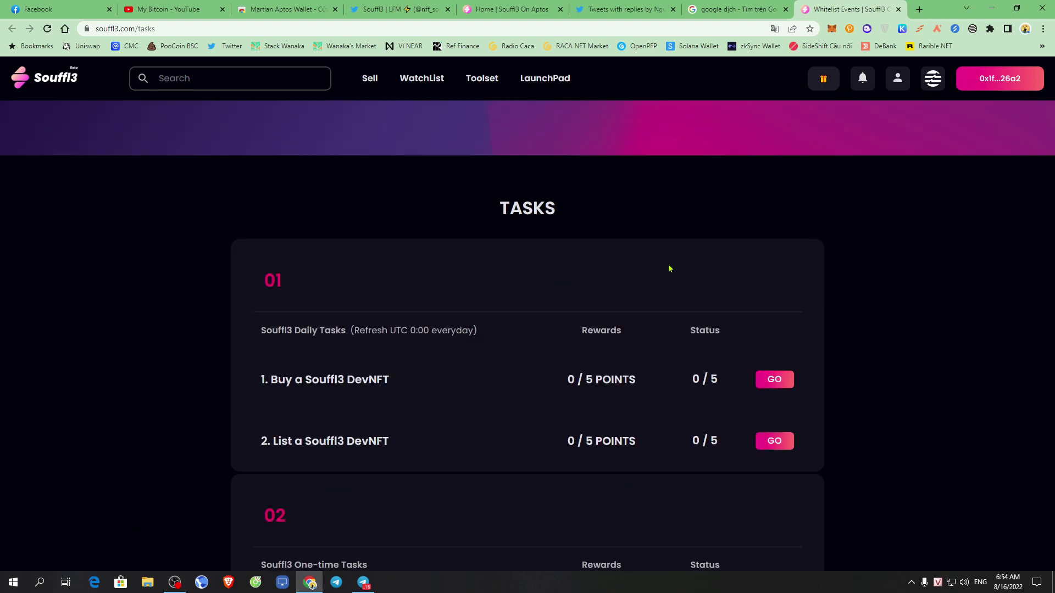
{"action": "scroll", "coordinate": [669, 266], "scroll_direction": "down", "scroll_amount": 1}
{"action": "left_click_drag", "start_coordinate": [607, 212], "coordinate": [661, 153]}
{"action": "left_click", "coordinate": [934, 249]}
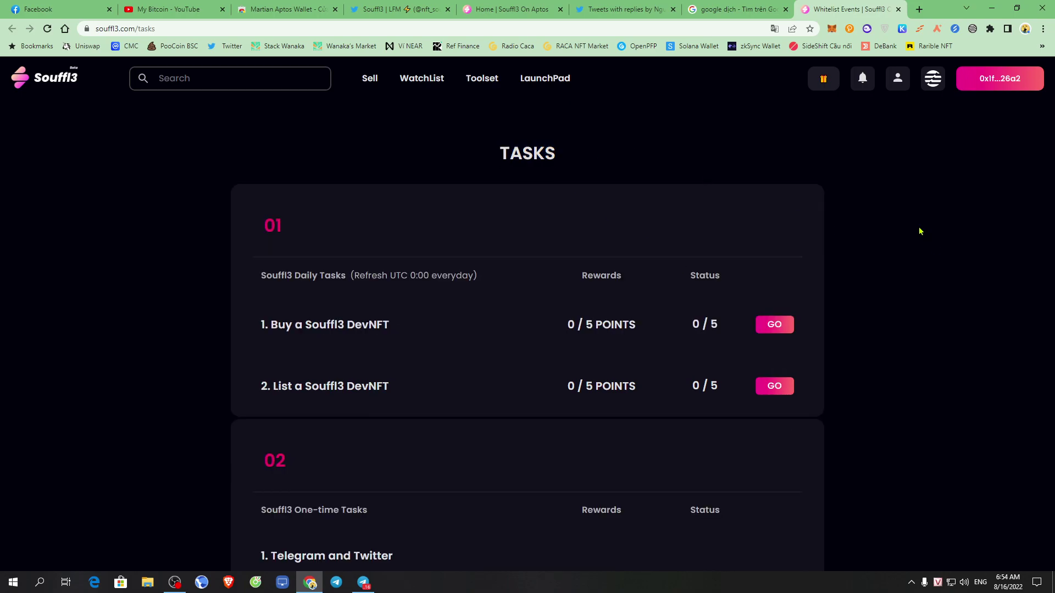
{"action": "left_click_drag", "start_coordinate": [269, 327], "coordinate": [414, 355]}
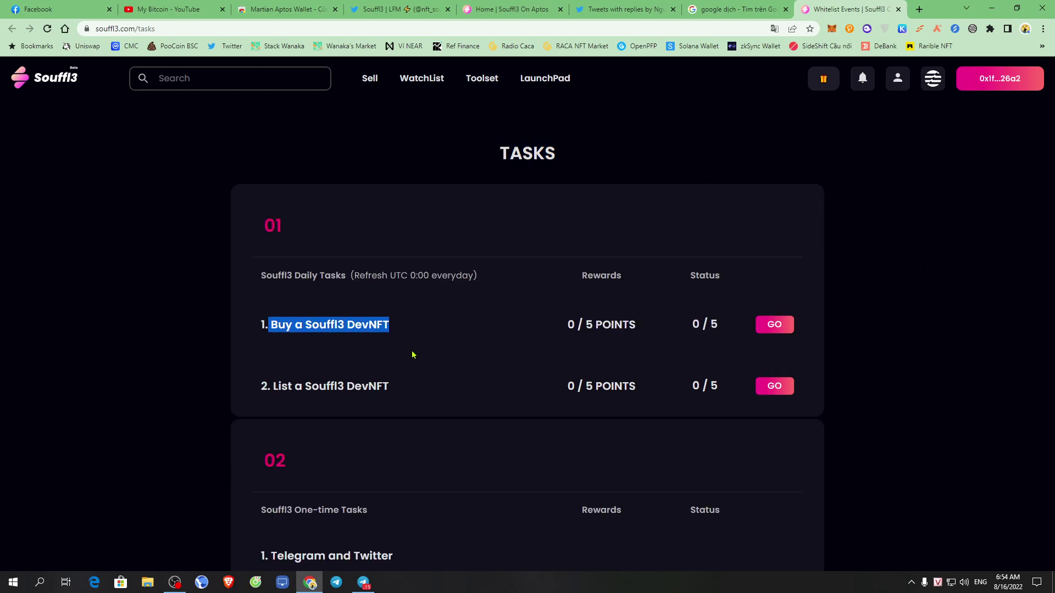
{"action": "left_click", "coordinate": [363, 353]}
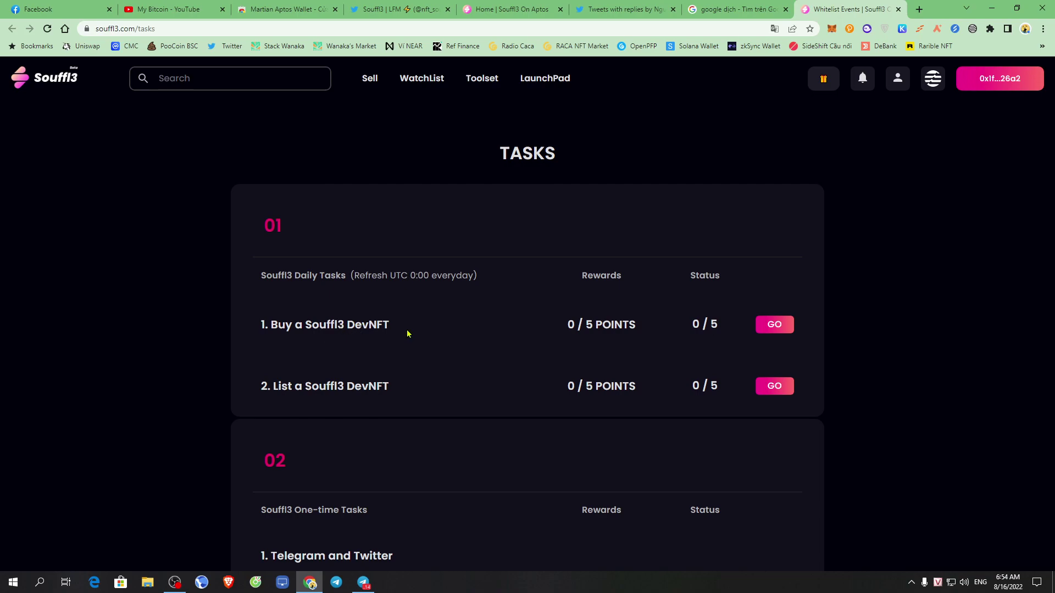
{"action": "left_click_drag", "start_coordinate": [273, 387], "coordinate": [413, 394]}
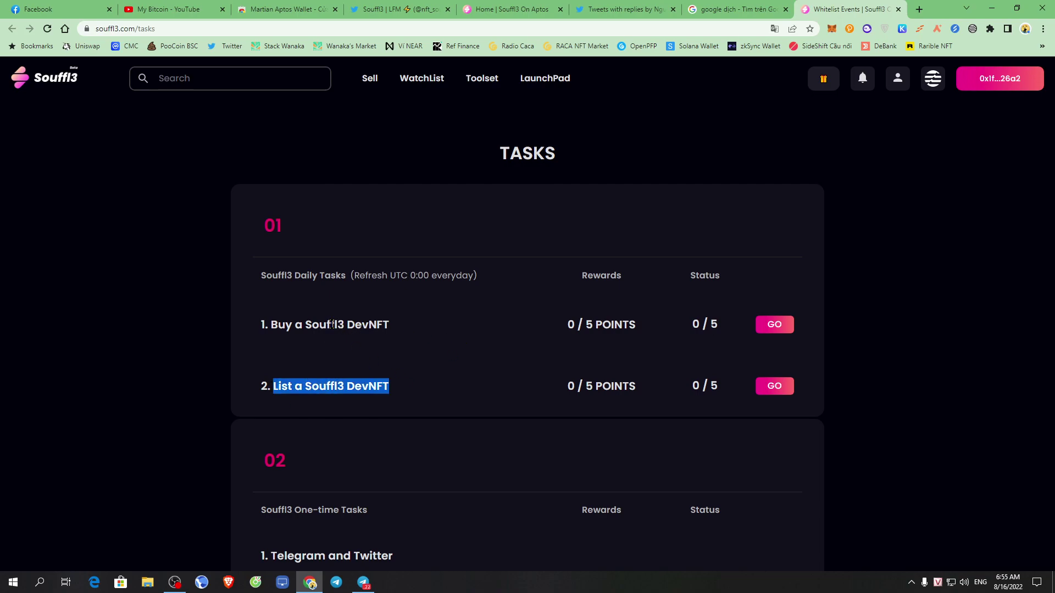
{"action": "left_click_drag", "start_coordinate": [278, 327], "coordinate": [456, 339]}
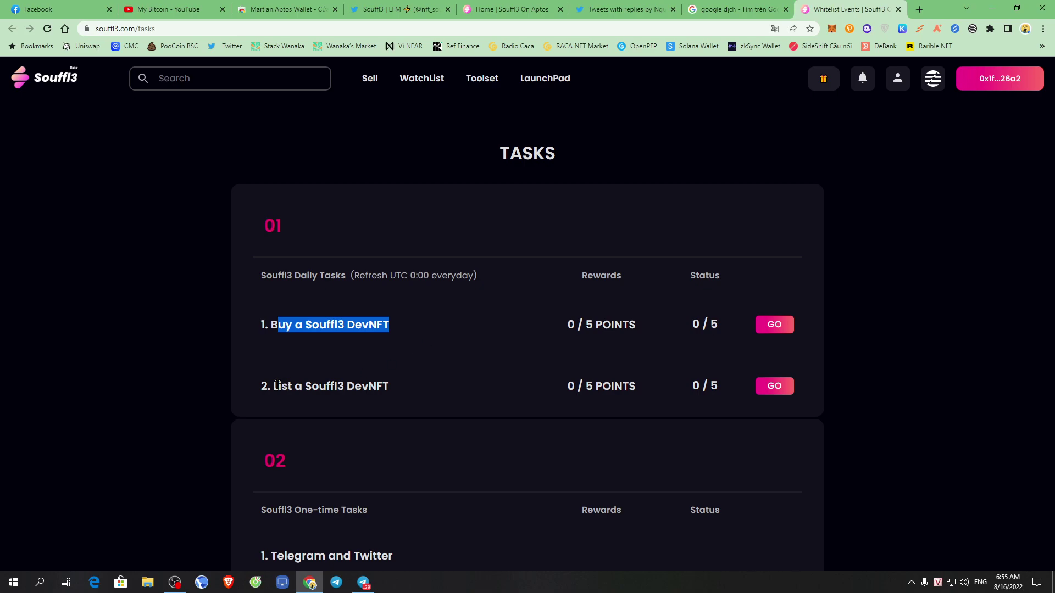
{"action": "left_click_drag", "start_coordinate": [277, 385], "coordinate": [353, 379]}
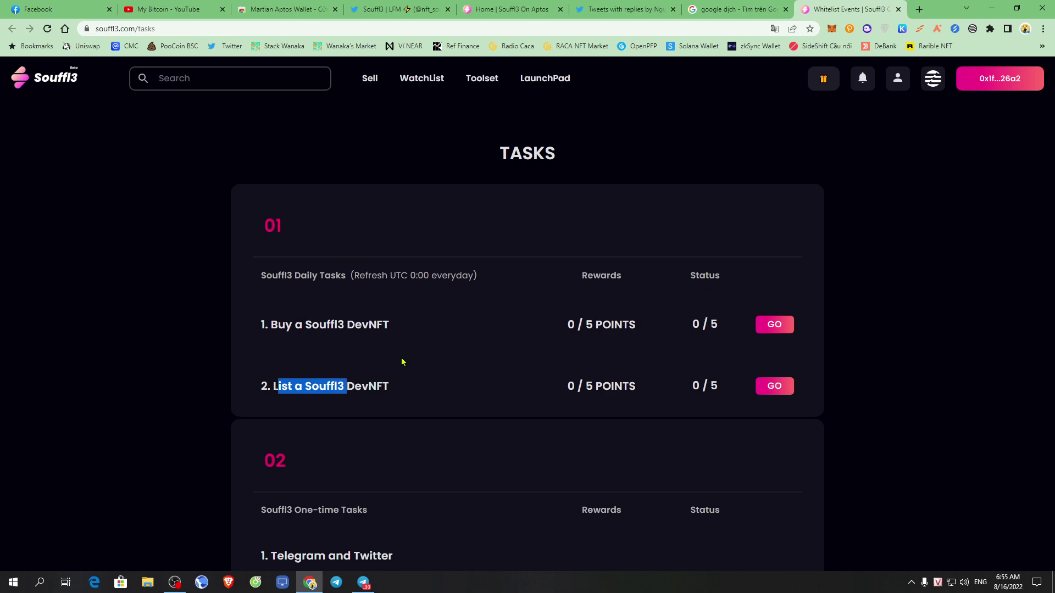
{"action": "left_click_drag", "start_coordinate": [256, 235], "coordinate": [448, 242]}
{"action": "left_click", "coordinate": [471, 243]}
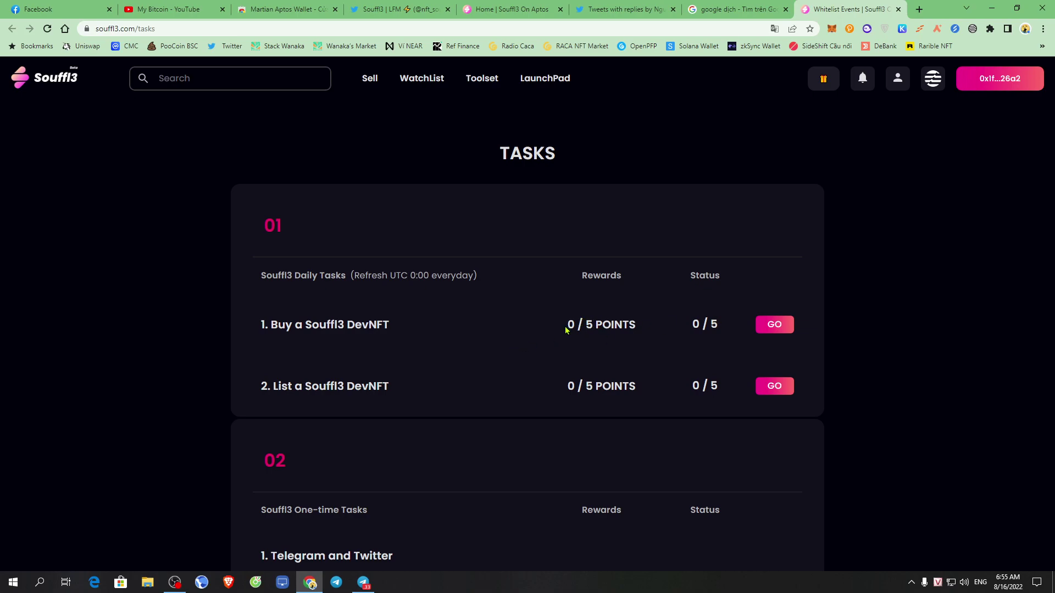
Check the tasks' reward points and status counts, then open the DevNFT collection from task 1.
{"action": "left_click_drag", "start_coordinate": [554, 330], "coordinate": [603, 325]}
{"action": "left_click_drag", "start_coordinate": [691, 333], "coordinate": [725, 333]}
{"action": "left_click_drag", "start_coordinate": [684, 393], "coordinate": [726, 394]}
{"action": "left_click", "coordinate": [740, 339]}
{"action": "left_click_drag", "start_coordinate": [264, 326], "coordinate": [484, 338]}
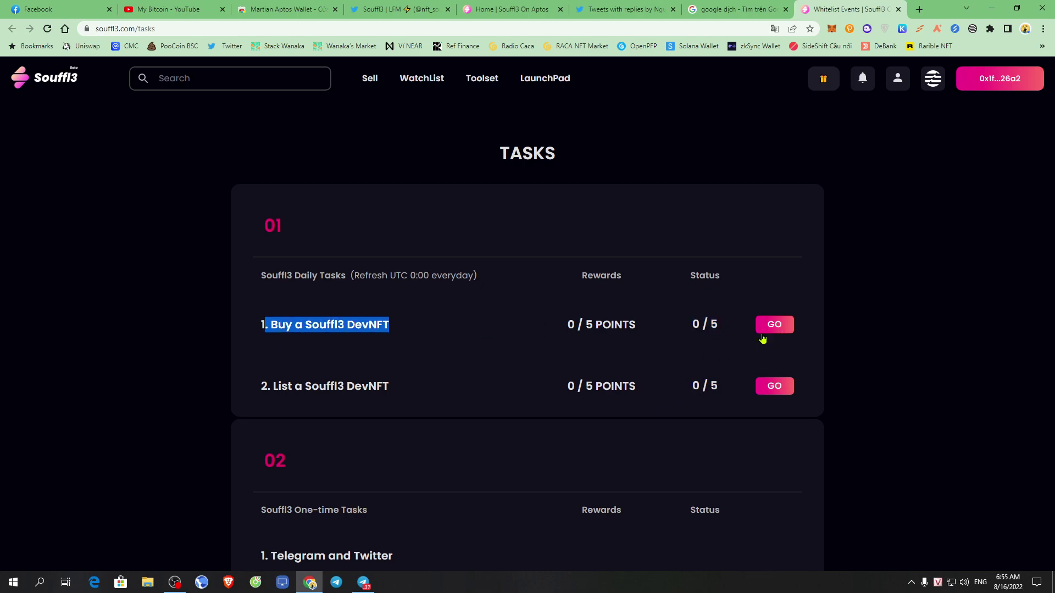
{"action": "left_click", "coordinate": [772, 330]}
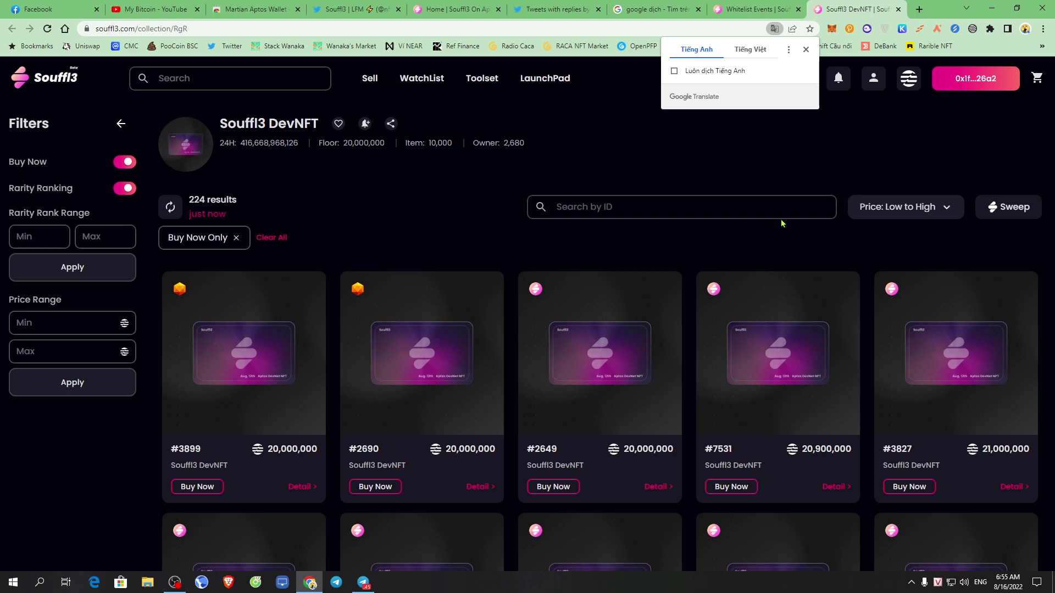
Keep Price: Low to High sorting, browse the grid, and add DevNFT #2649 (20,000,000) to the cart.
{"action": "left_click", "coordinate": [929, 207]}
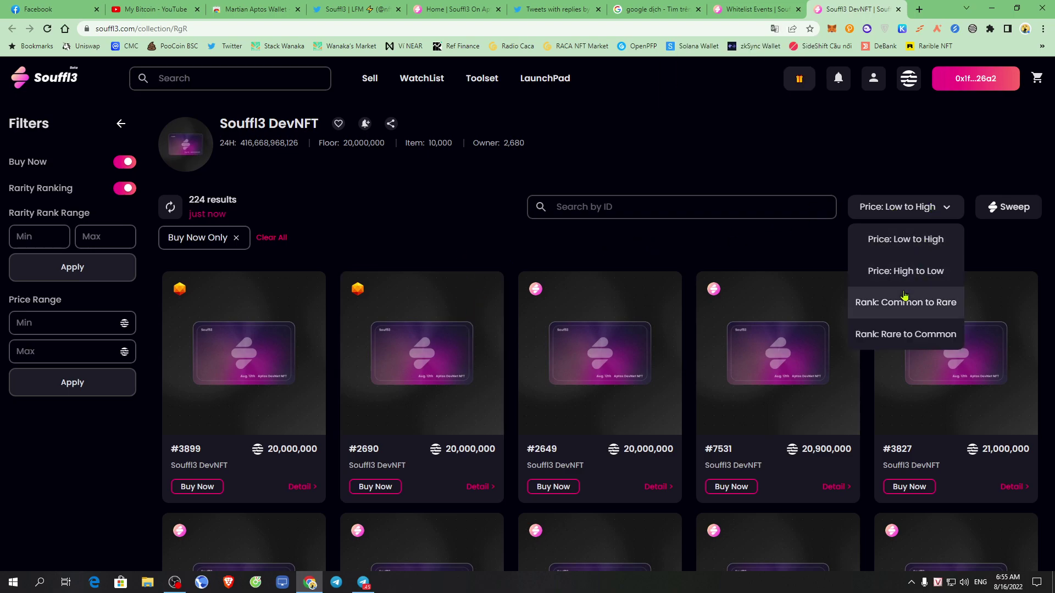
{"action": "left_click", "coordinate": [937, 211]}
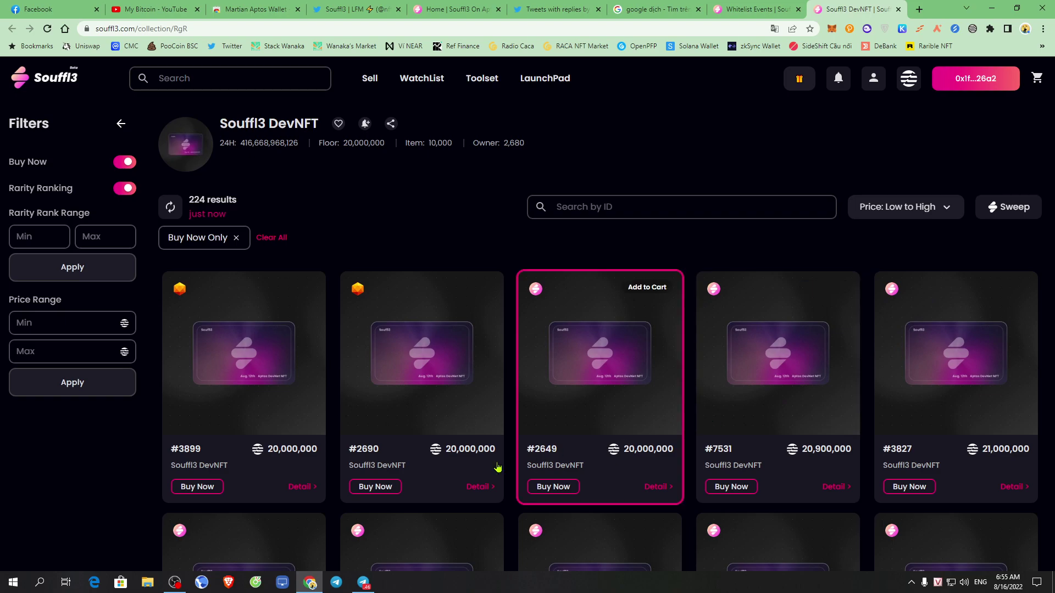
{"action": "scroll", "coordinate": [512, 462], "scroll_direction": "down", "scroll_amount": 4}
{"action": "scroll", "coordinate": [519, 451], "scroll_direction": "down", "scroll_amount": 3}
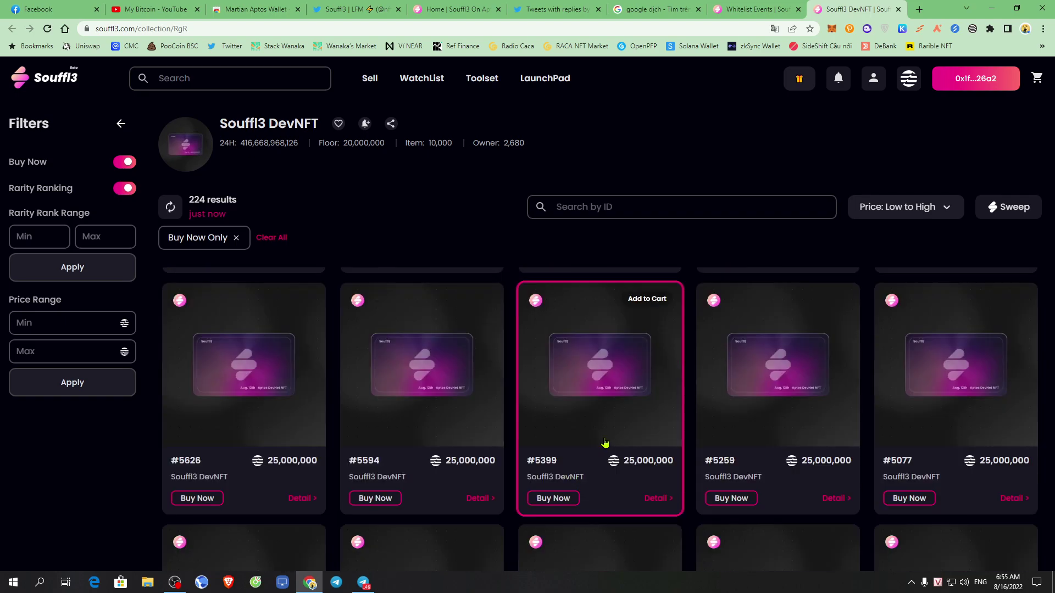
{"action": "scroll", "coordinate": [602, 444], "scroll_direction": "down", "scroll_amount": 5}
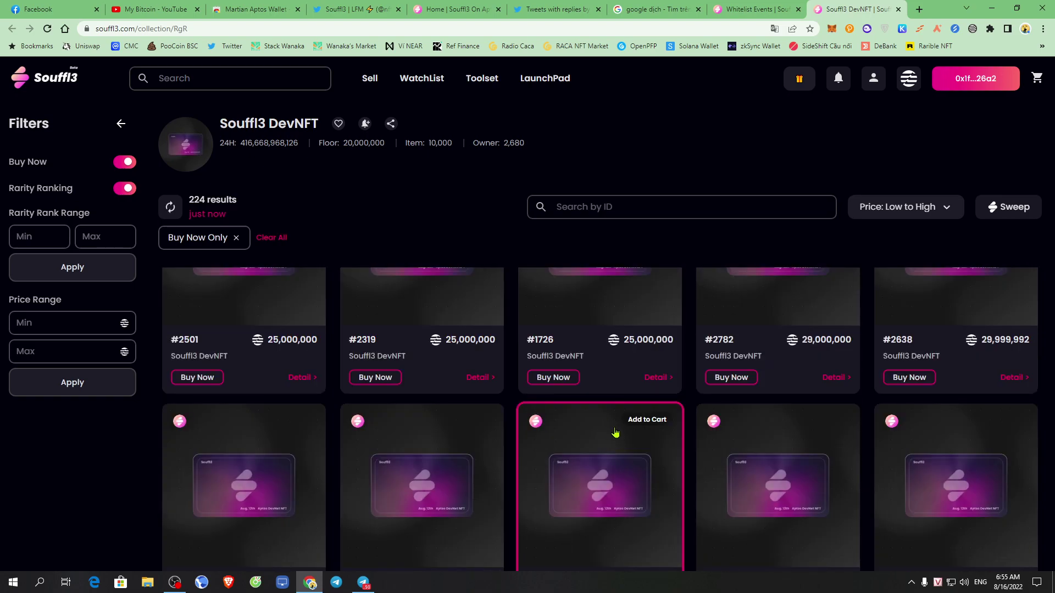
{"action": "scroll", "coordinate": [614, 437], "scroll_direction": "down", "scroll_amount": 4}
{"action": "scroll", "coordinate": [583, 422], "scroll_direction": "down", "scroll_amount": 2}
{"action": "scroll", "coordinate": [583, 422], "scroll_direction": "down", "scroll_amount": 3}
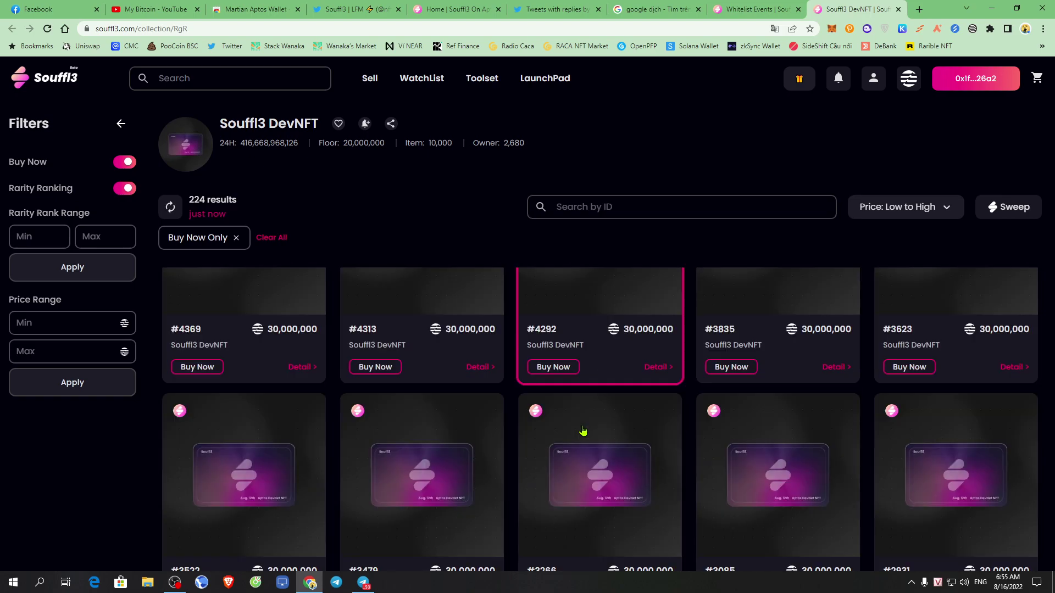
{"action": "scroll", "coordinate": [678, 403], "scroll_direction": "down", "scroll_amount": 3}
{"action": "scroll", "coordinate": [678, 404], "scroll_direction": "up", "scroll_amount": 15}
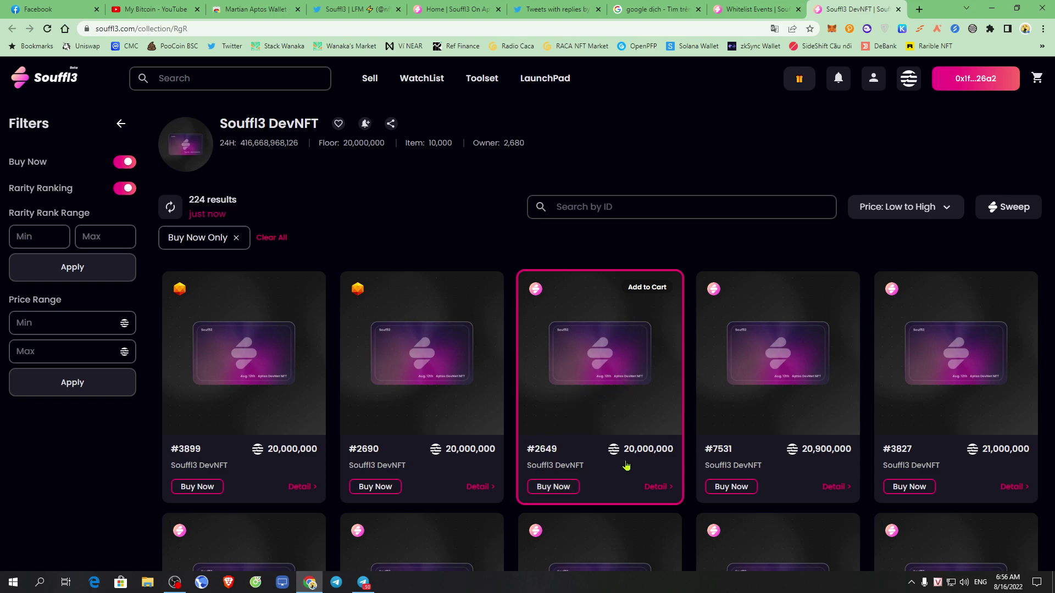
{"action": "left_click_drag", "start_coordinate": [607, 449], "coordinate": [676, 453]}
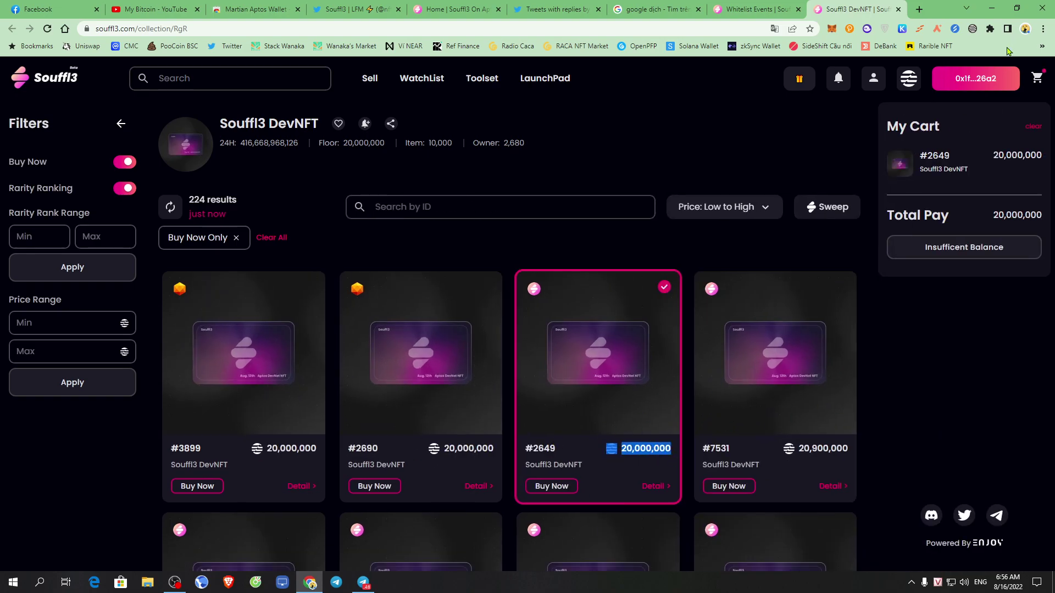
Airdrop devnet APT in the Martian wallet repeatedly until the balance reads 347454.
{"action": "left_click", "coordinate": [973, 29]}
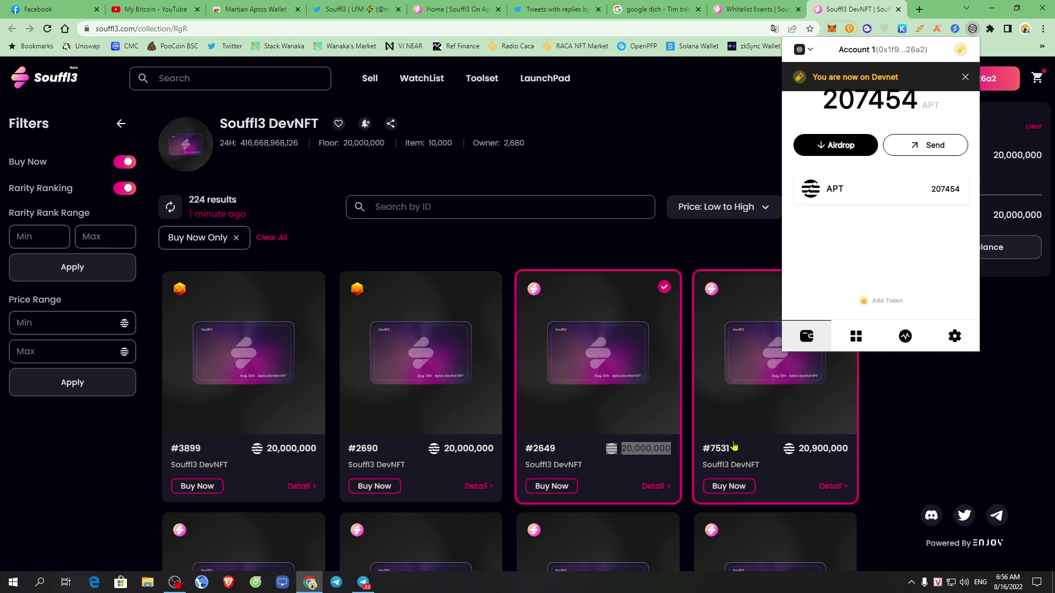
{"action": "left_click", "coordinate": [845, 151]}
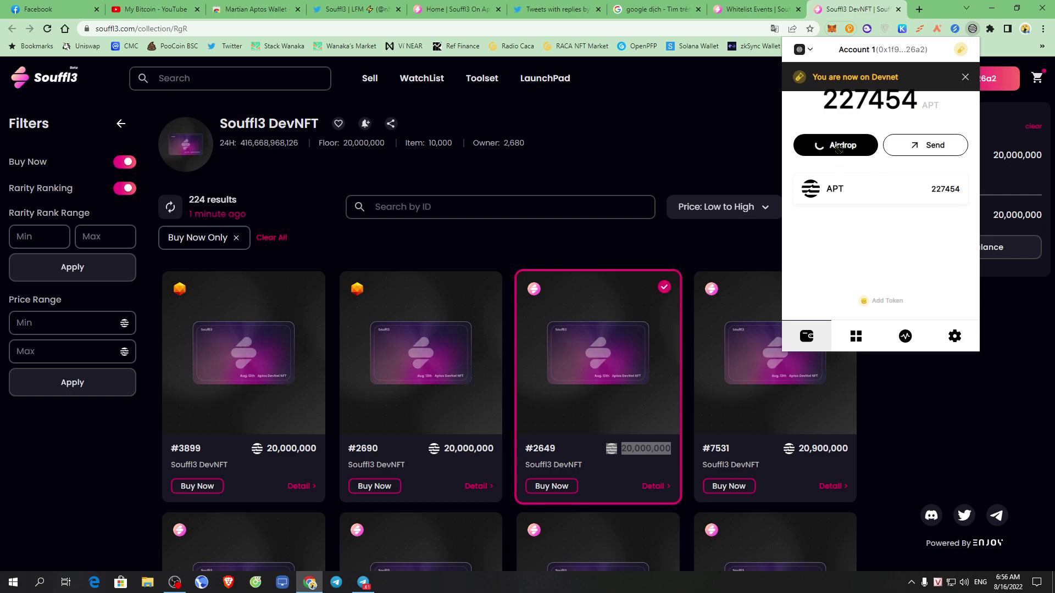
{"action": "left_click", "coordinate": [847, 149]}
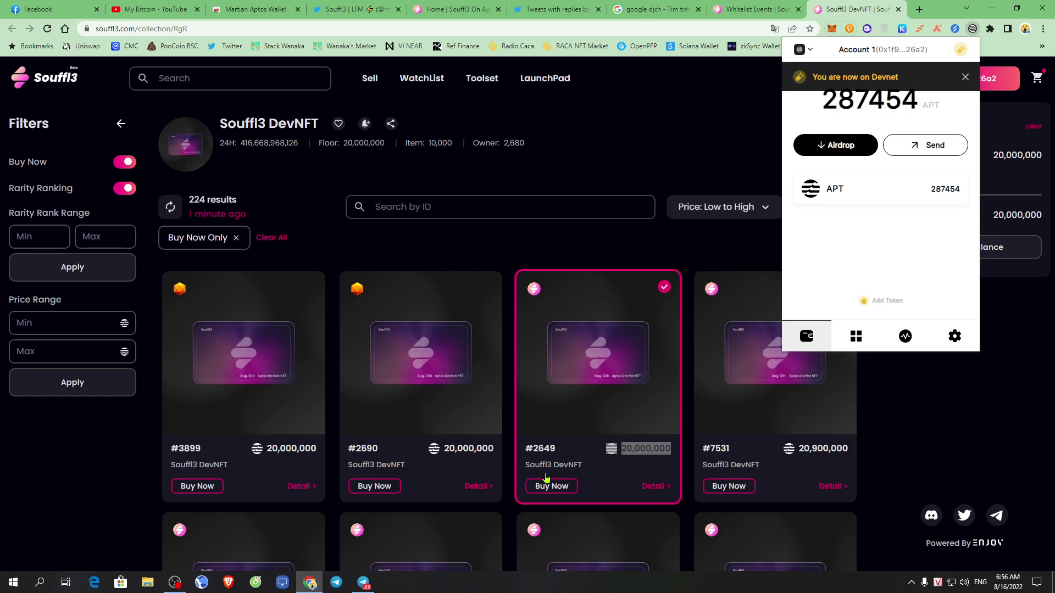
{"action": "left_click", "coordinate": [848, 154]}
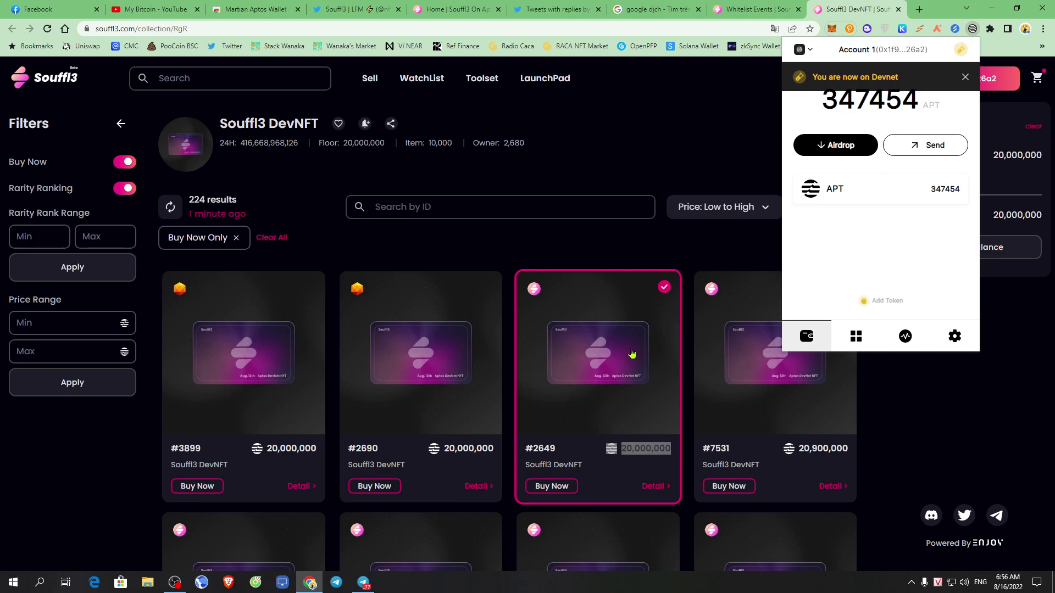
{"action": "double_click", "coordinate": [945, 189]}
Close the wallet and claim 20,000 APT from the APTOS Faucet three times.
{"action": "left_click", "coordinate": [657, 122]}
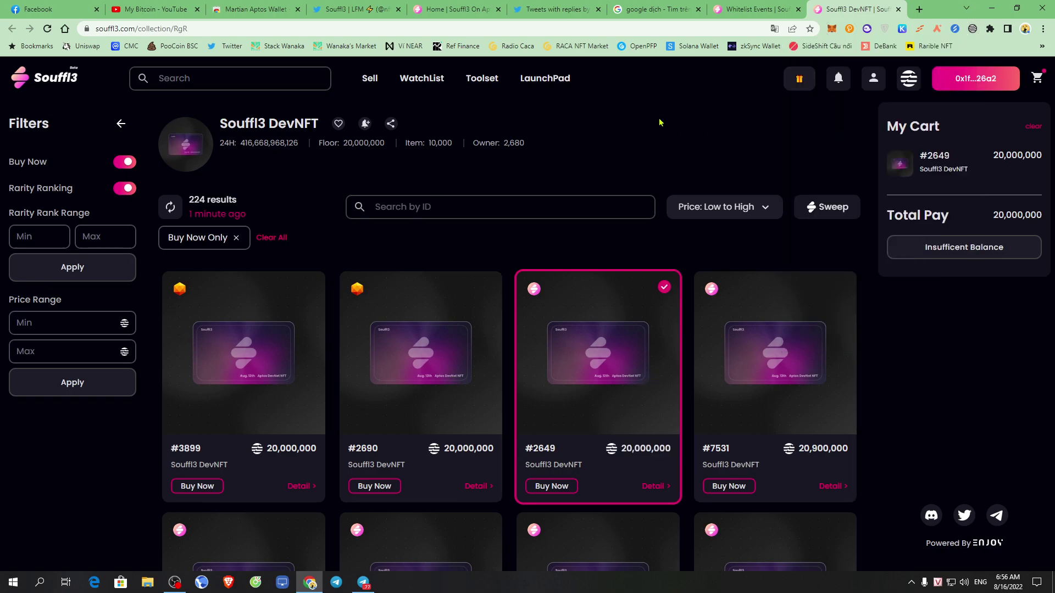
{"action": "mouse_move", "coordinate": [800, 78]}
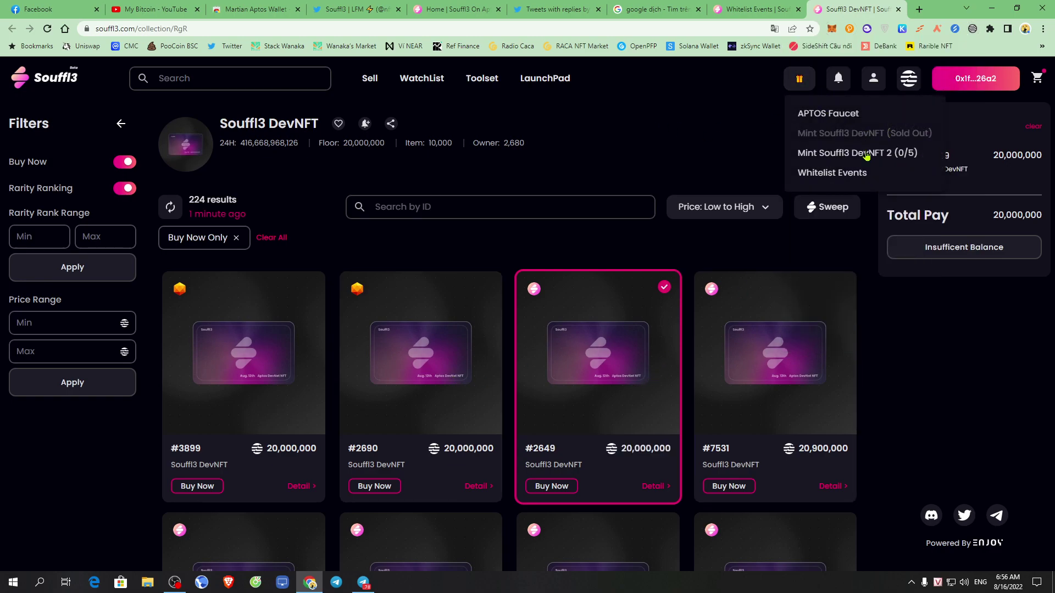
{"action": "left_click", "coordinate": [844, 114]}
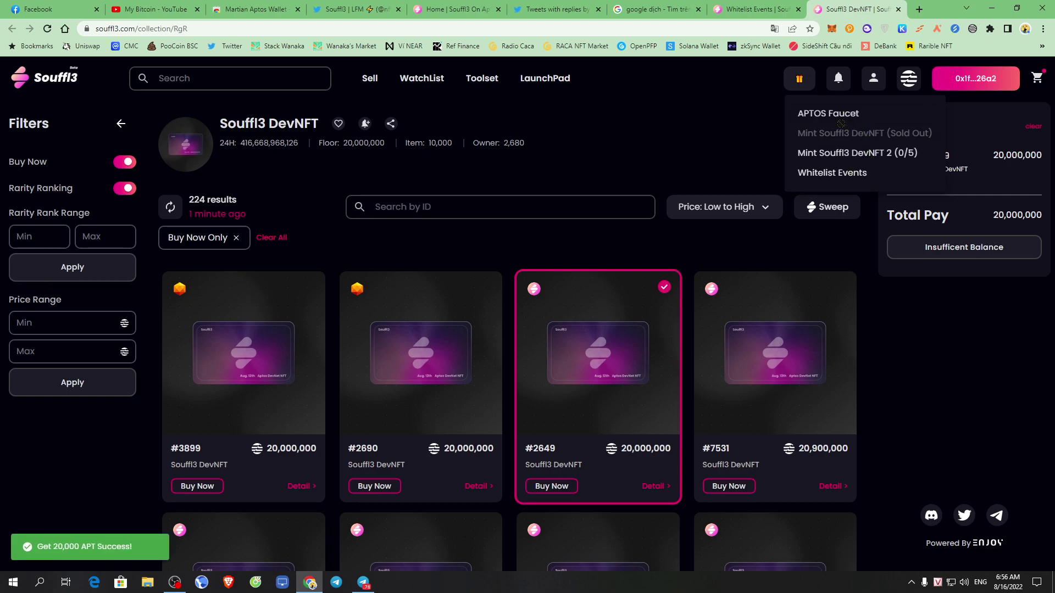
{"action": "left_click", "coordinate": [841, 117]}
{"action": "left_click", "coordinate": [836, 119]}
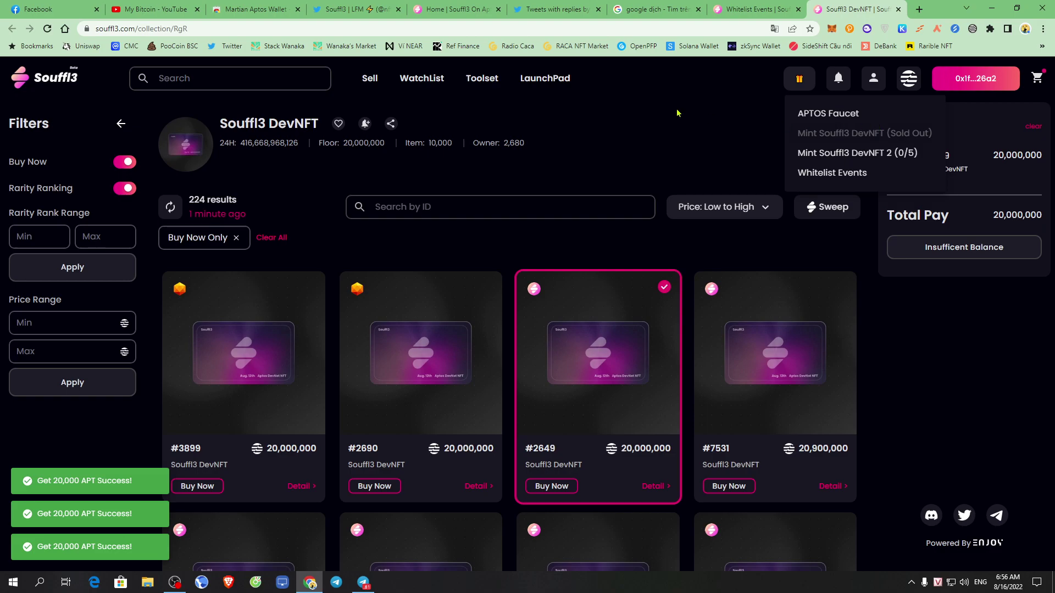
Reopen the gift menu, claim 20,000 APT six more times, and check the 1,647,454 balance.
{"action": "left_click", "coordinate": [800, 81]}
{"action": "left_click", "coordinate": [800, 81]}
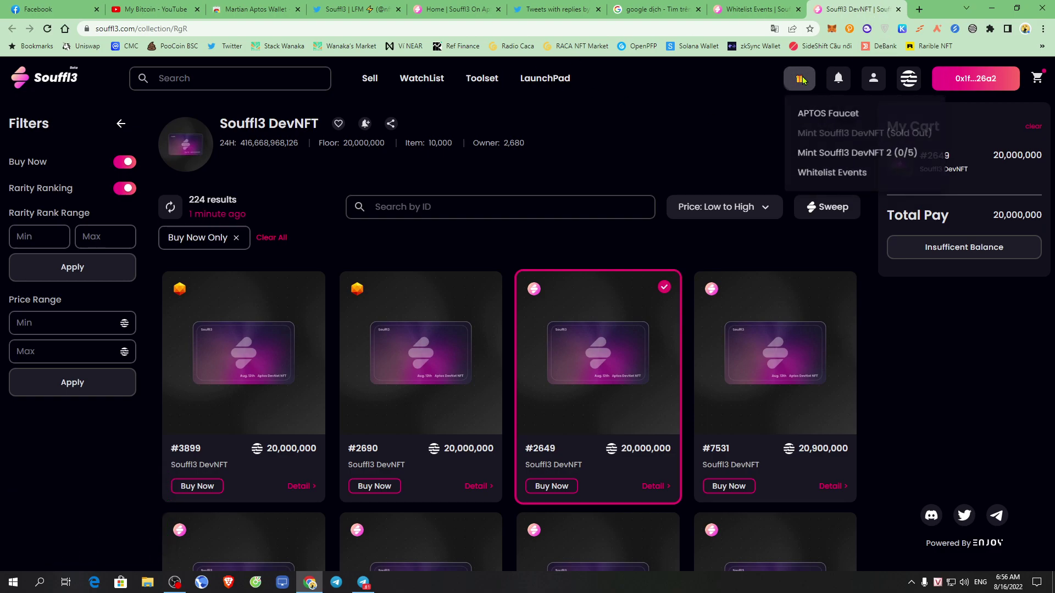
{"action": "left_click", "coordinate": [821, 116]}
{"action": "left_click", "coordinate": [822, 114]}
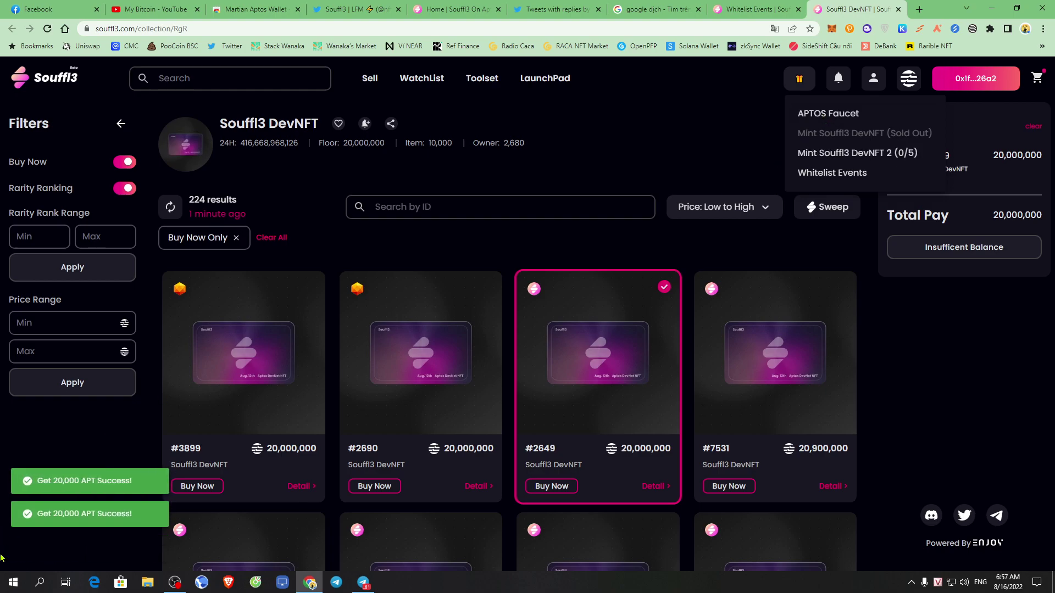
{"action": "left_click", "coordinate": [839, 113]}
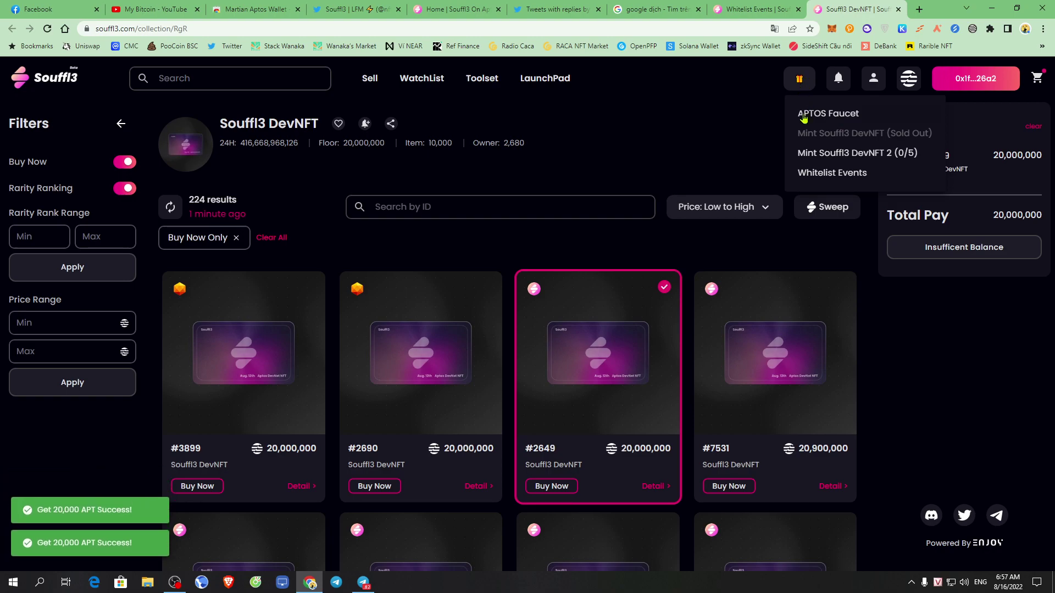
{"action": "left_click", "coordinate": [834, 114]}
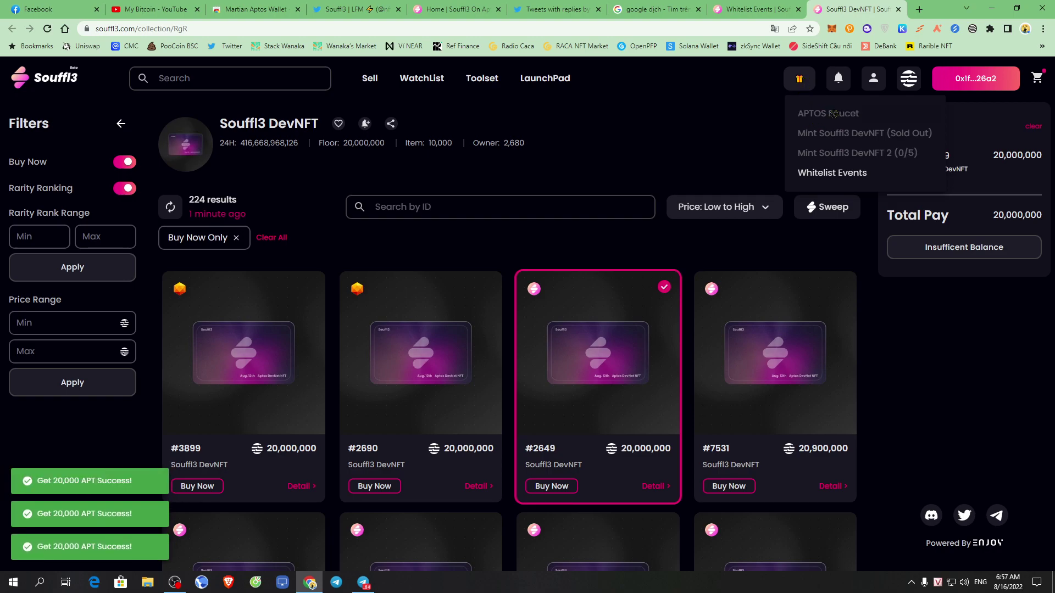
{"action": "left_click", "coordinate": [833, 114]}
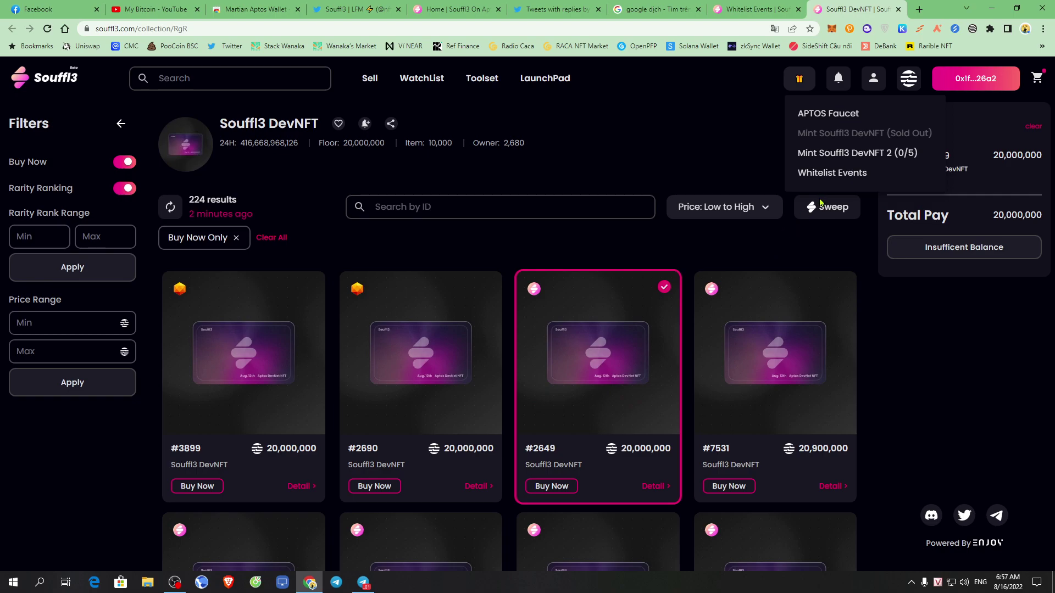
{"action": "left_click", "coordinate": [838, 114]}
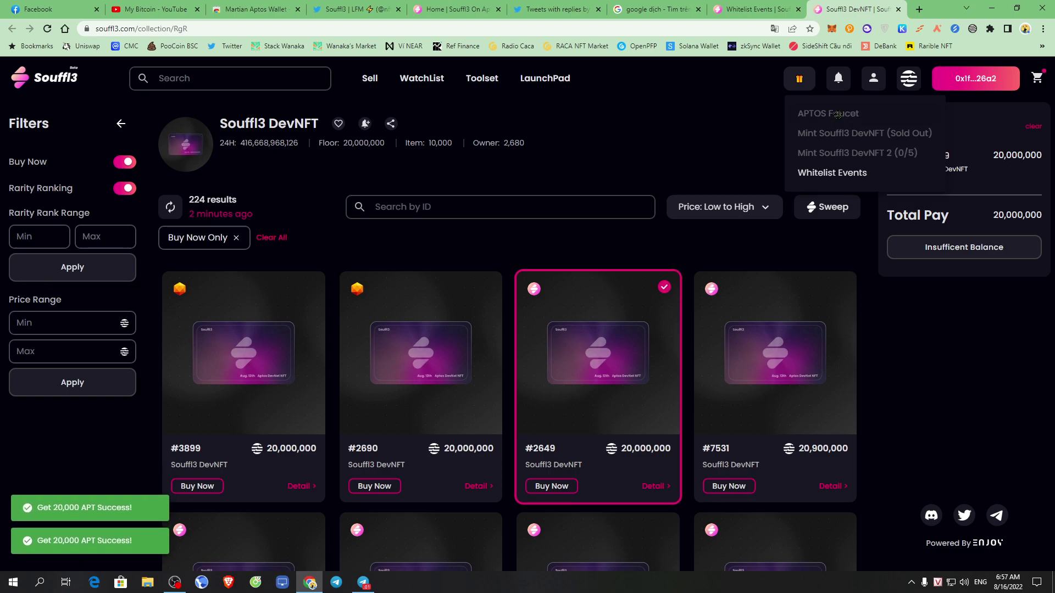
{"action": "left_click", "coordinate": [973, 28]}
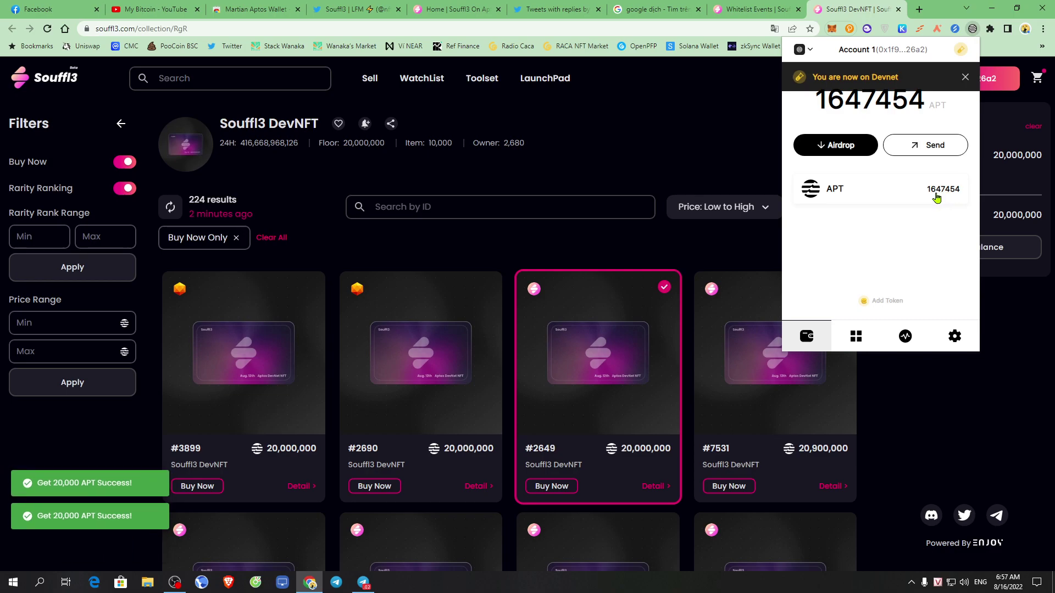
Close the wallet, claim another 20,000 APT from the faucet, and dismiss the menu.
{"action": "left_click", "coordinate": [718, 138]}
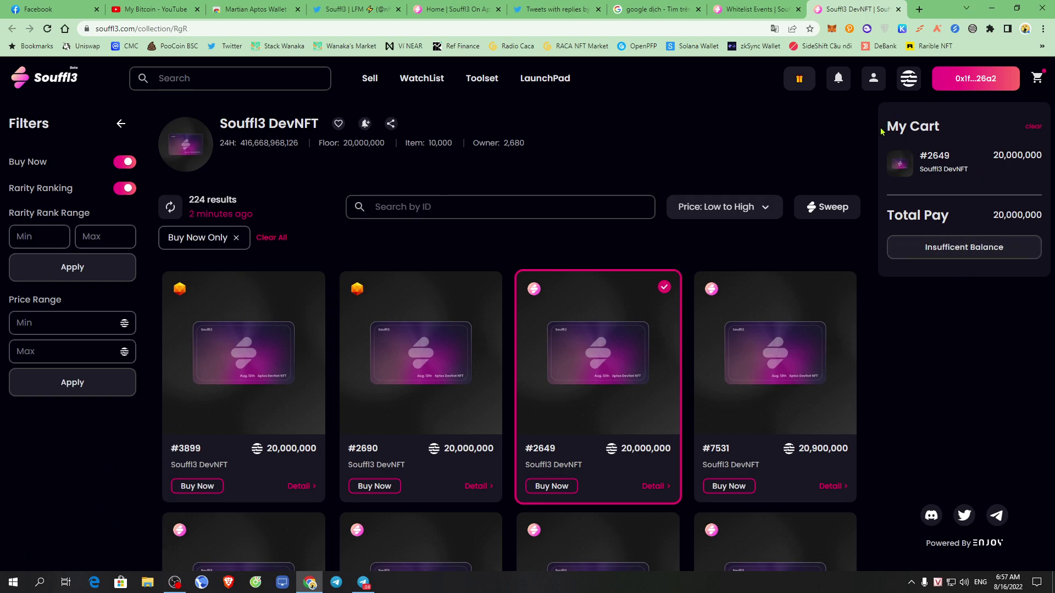
{"action": "left_click", "coordinate": [796, 82]}
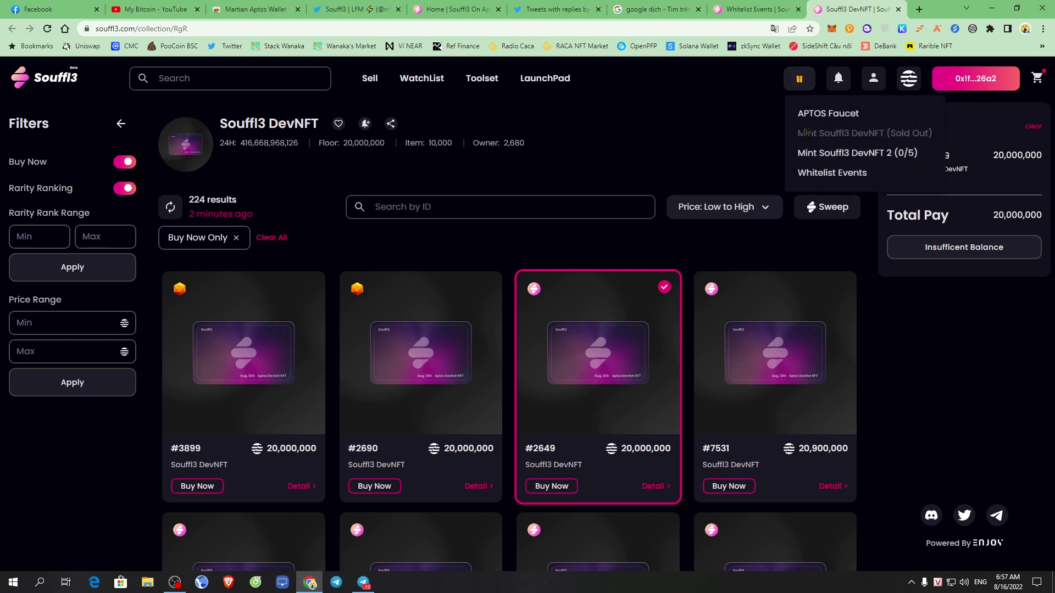
{"action": "left_click", "coordinate": [834, 114]}
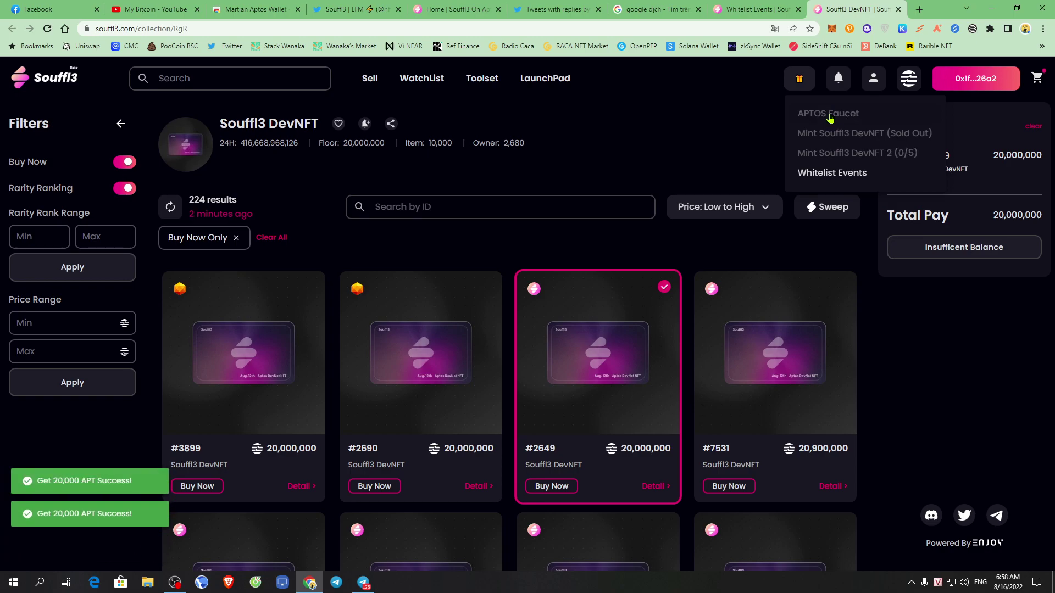
{"action": "left_click", "coordinate": [980, 344]}
Try Price: High to Low and Rank: Common to Rare sorting, settling on Price: Low to High.
{"action": "left_click", "coordinate": [767, 207]}
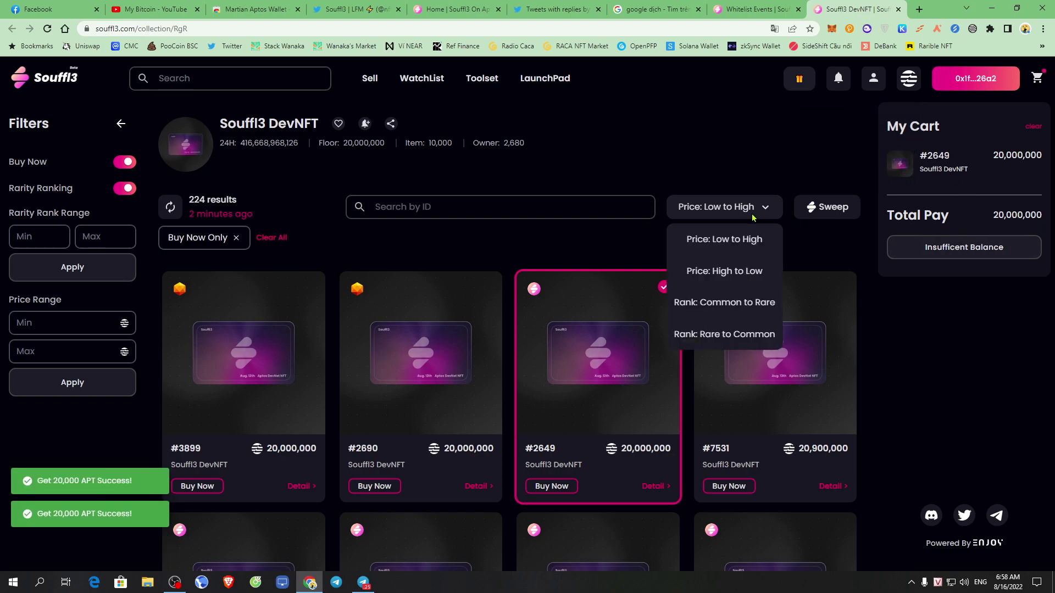
{"action": "left_click", "coordinate": [745, 279]}
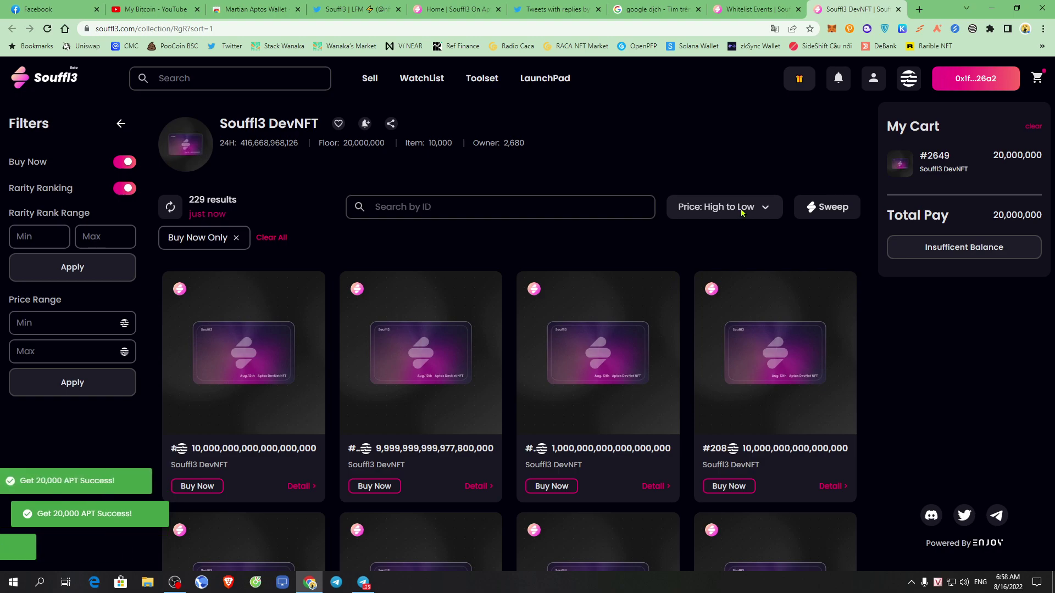
{"action": "left_click", "coordinate": [742, 213]}
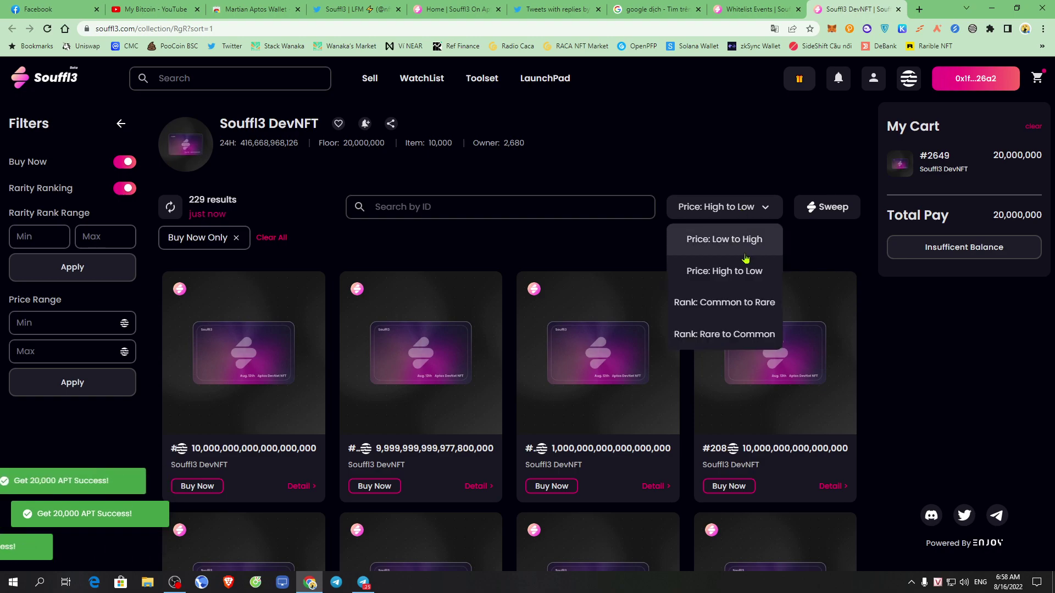
{"action": "left_click", "coordinate": [749, 312]}
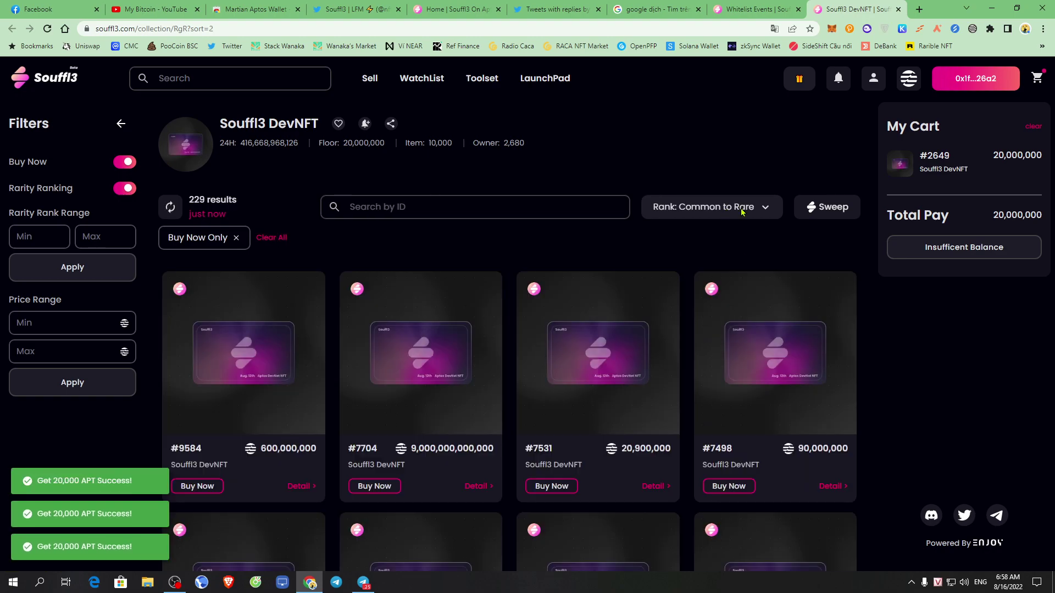
{"action": "left_click", "coordinate": [741, 211]}
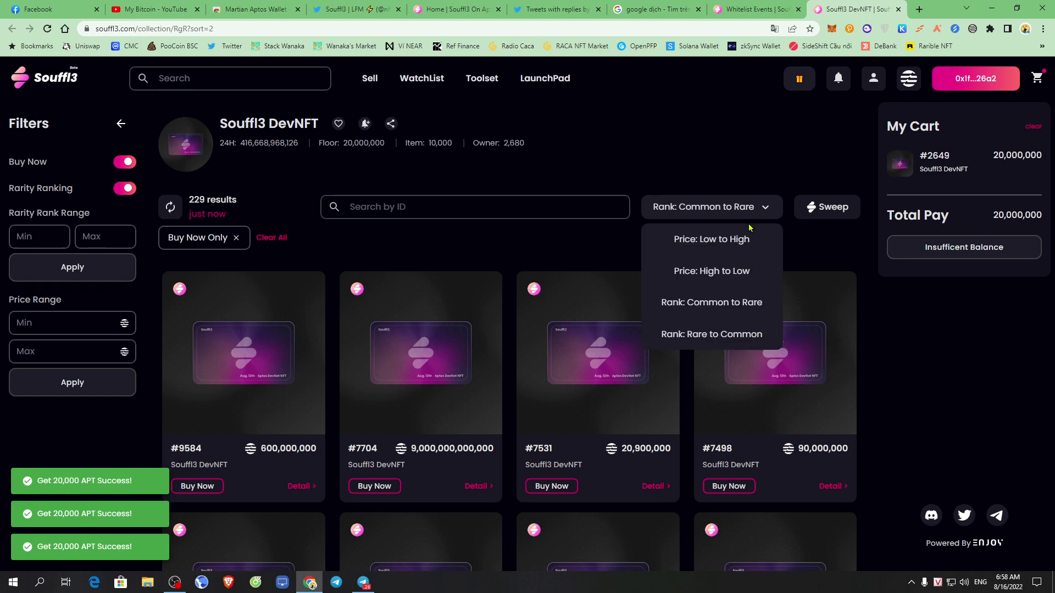
{"action": "left_click", "coordinate": [743, 272]}
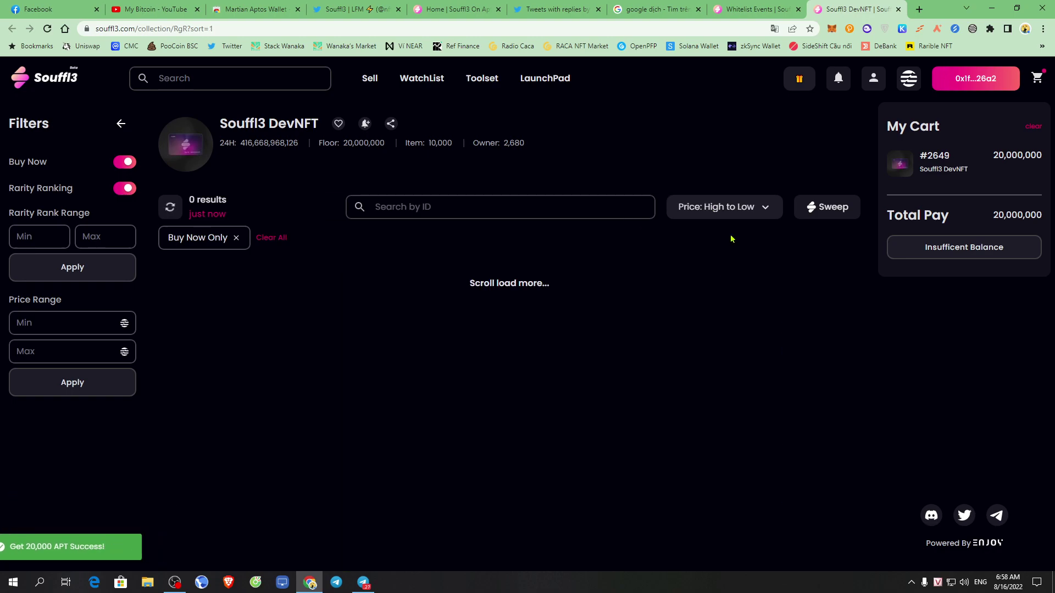
{"action": "left_click", "coordinate": [753, 217]}
{"action": "left_click", "coordinate": [733, 238]}
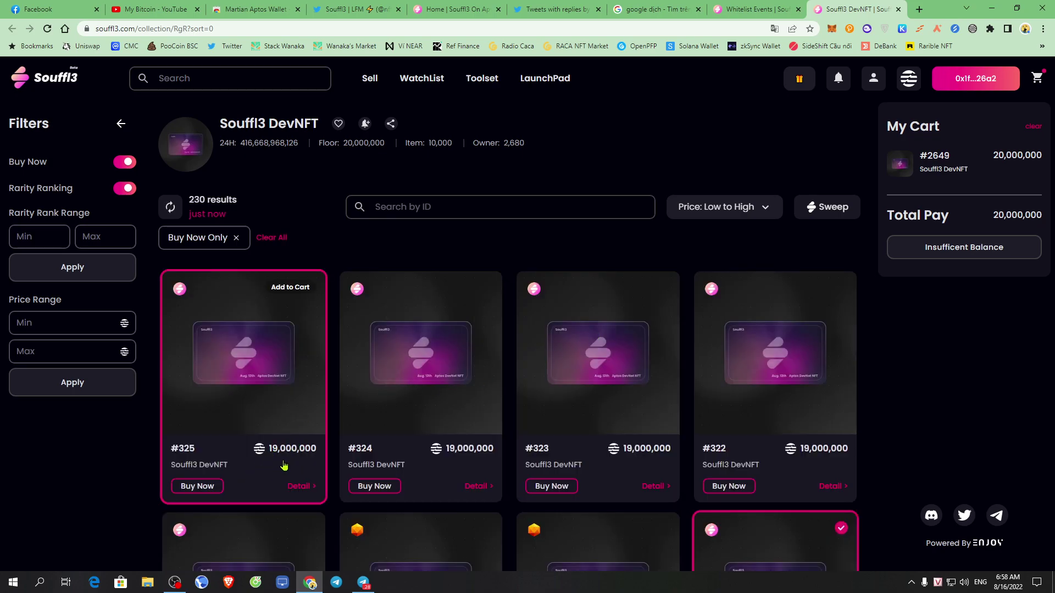
{"action": "scroll", "coordinate": [471, 441], "scroll_direction": "down", "scroll_amount": 3}
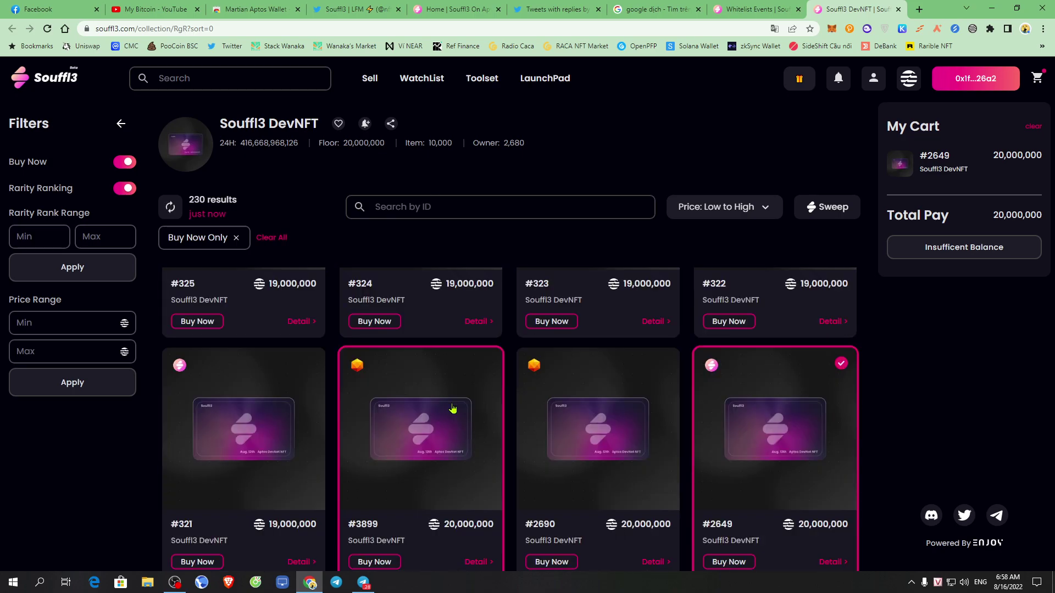
{"action": "scroll", "coordinate": [456, 469], "scroll_direction": "down", "scroll_amount": 4}
{"action": "scroll", "coordinate": [554, 448], "scroll_direction": "up", "scroll_amount": 7}
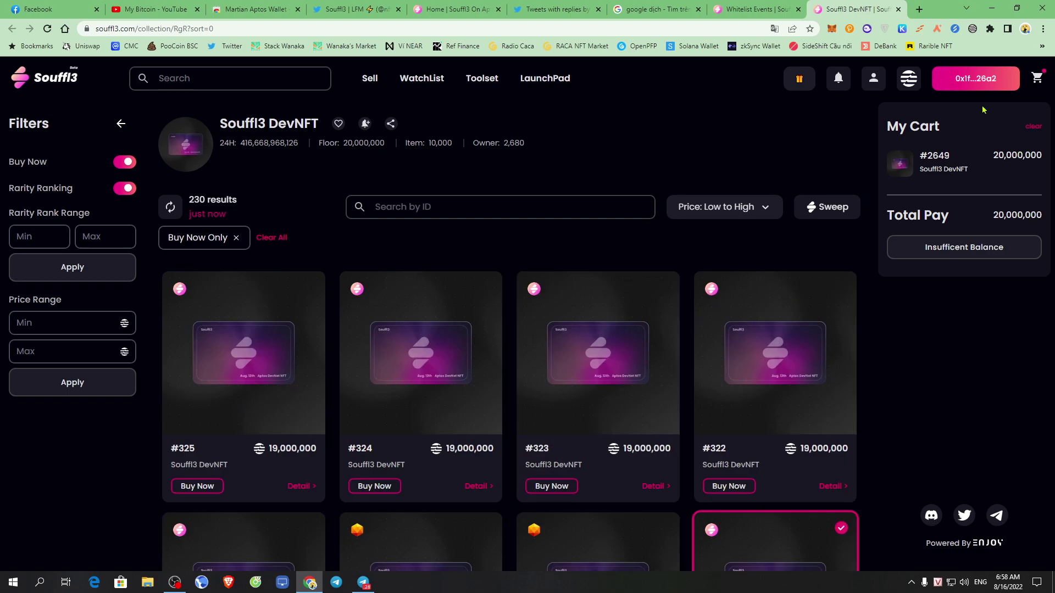
Claim three more 20,000 APT faucet rewards, check the 2,727,454 balance, and empty the cart.
{"action": "left_click", "coordinate": [810, 81]}
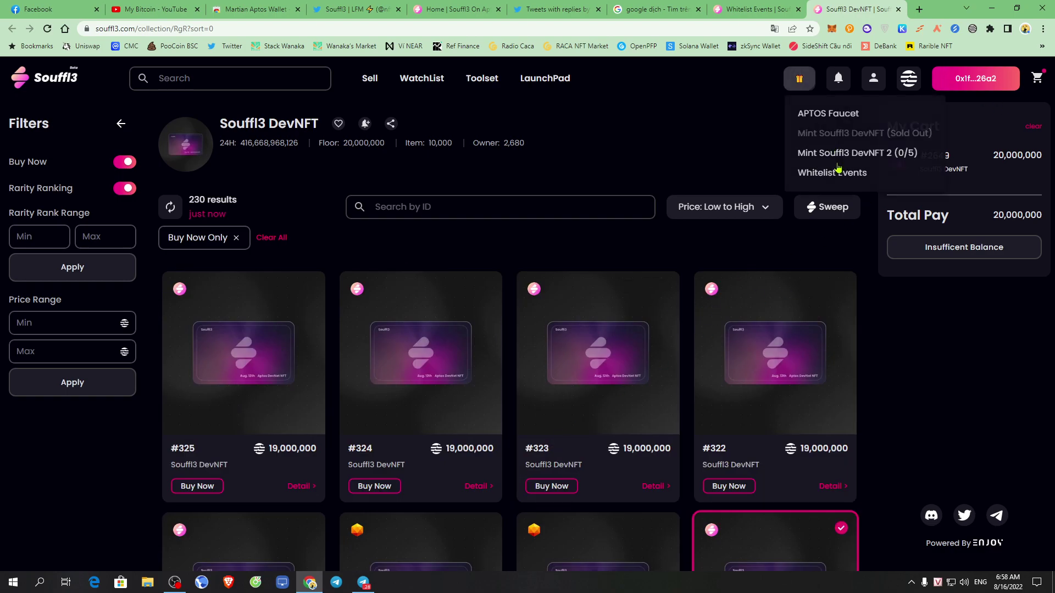
{"action": "left_click", "coordinate": [839, 114]}
{"action": "left_click", "coordinate": [836, 115]}
{"action": "left_click", "coordinate": [835, 114]}
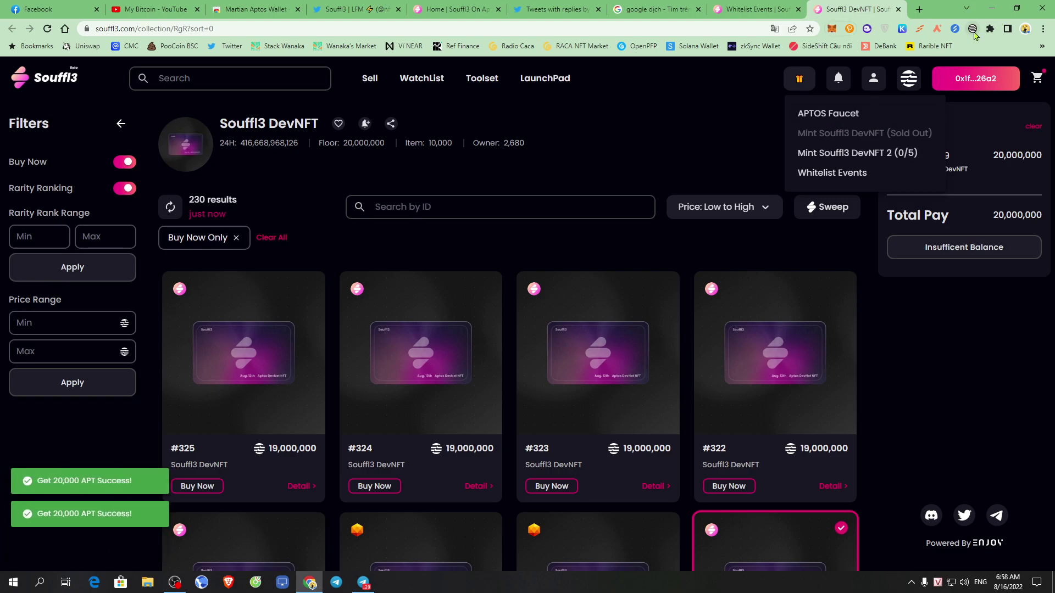
{"action": "left_click", "coordinate": [973, 26]}
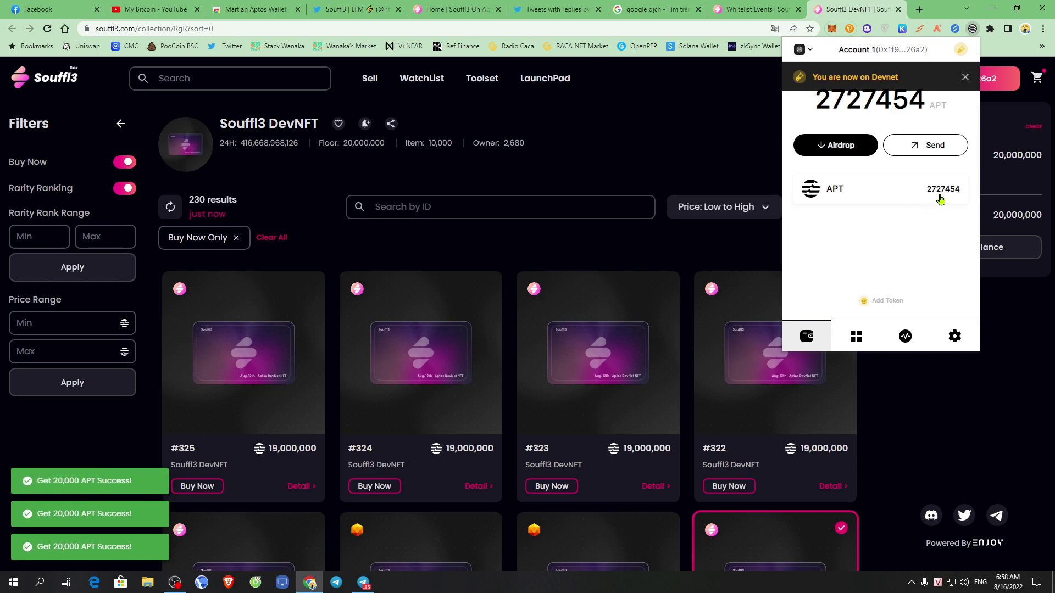
{"action": "left_click", "coordinate": [723, 160]}
{"action": "left_click", "coordinate": [1038, 127]}
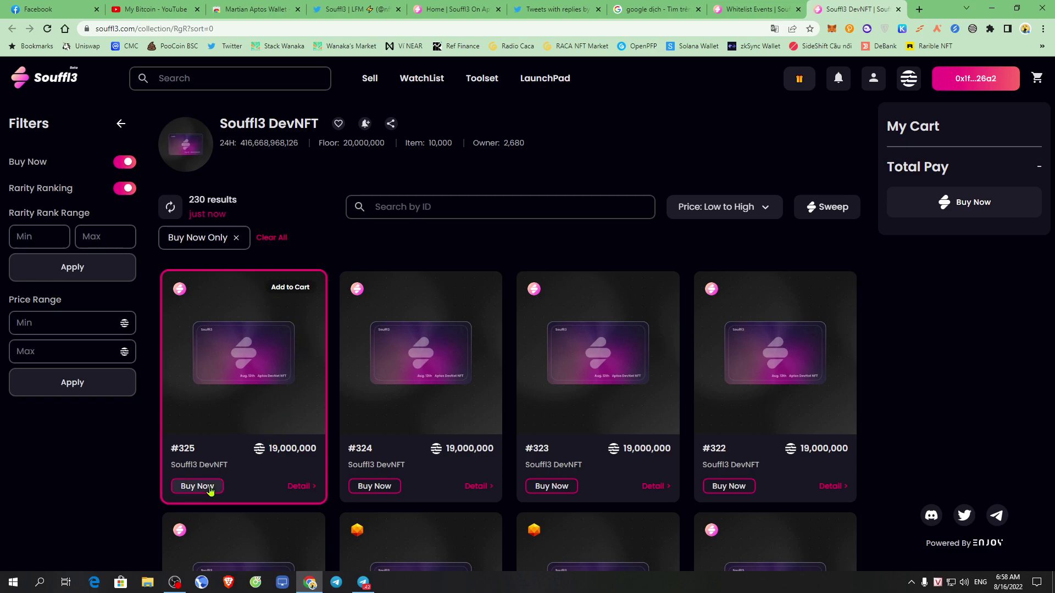
Try buying DevNFT #325 outright, hit insufficient balance, then add #324, #323 and #322 to the cart.
{"action": "left_click", "coordinate": [377, 487]}
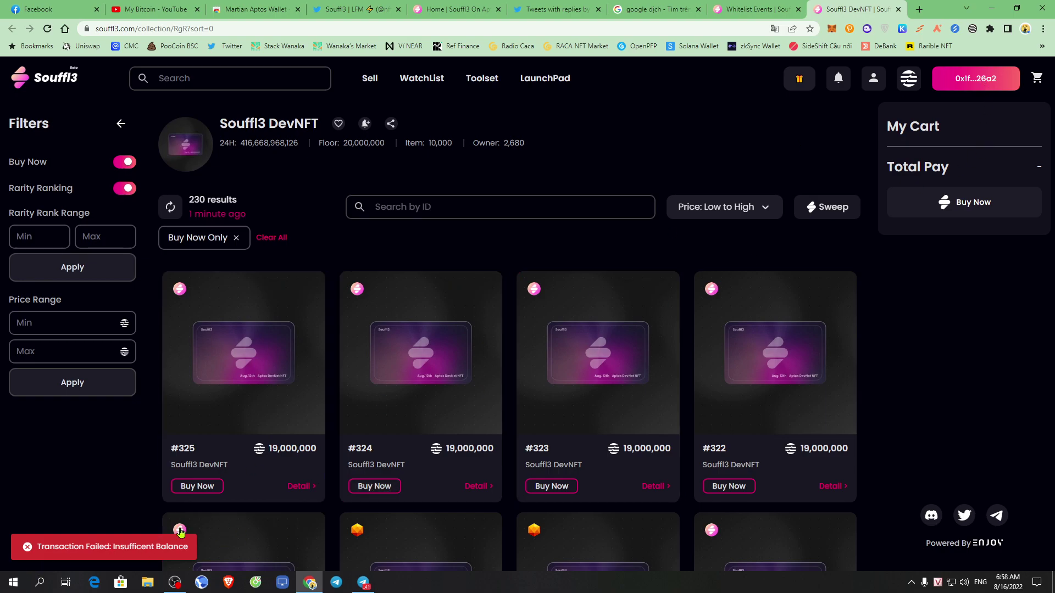
{"action": "left_click_drag", "start_coordinate": [73, 560], "coordinate": [164, 552]}
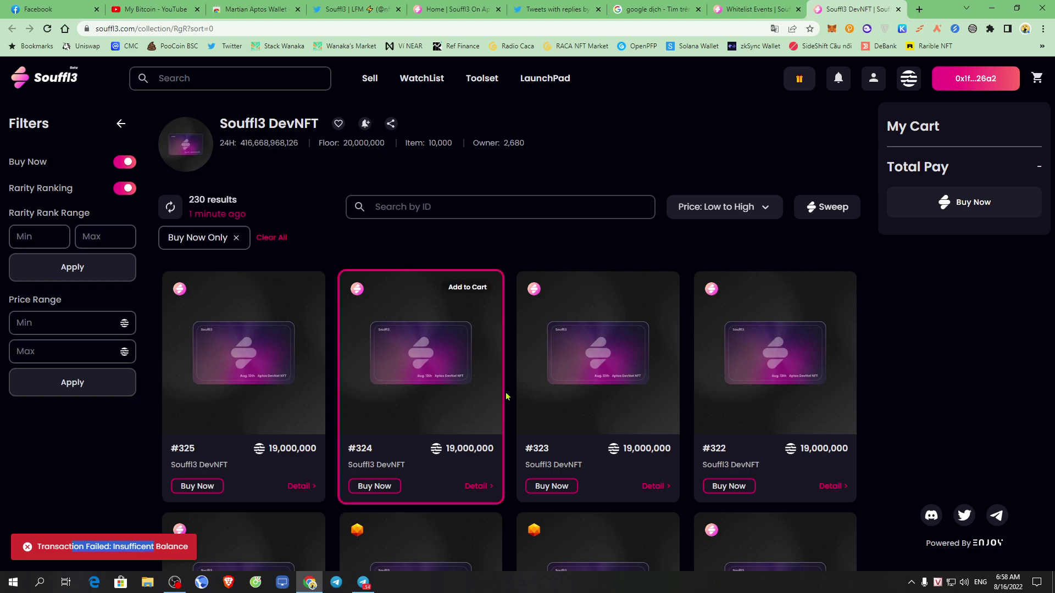
{"action": "left_click", "coordinate": [470, 294]}
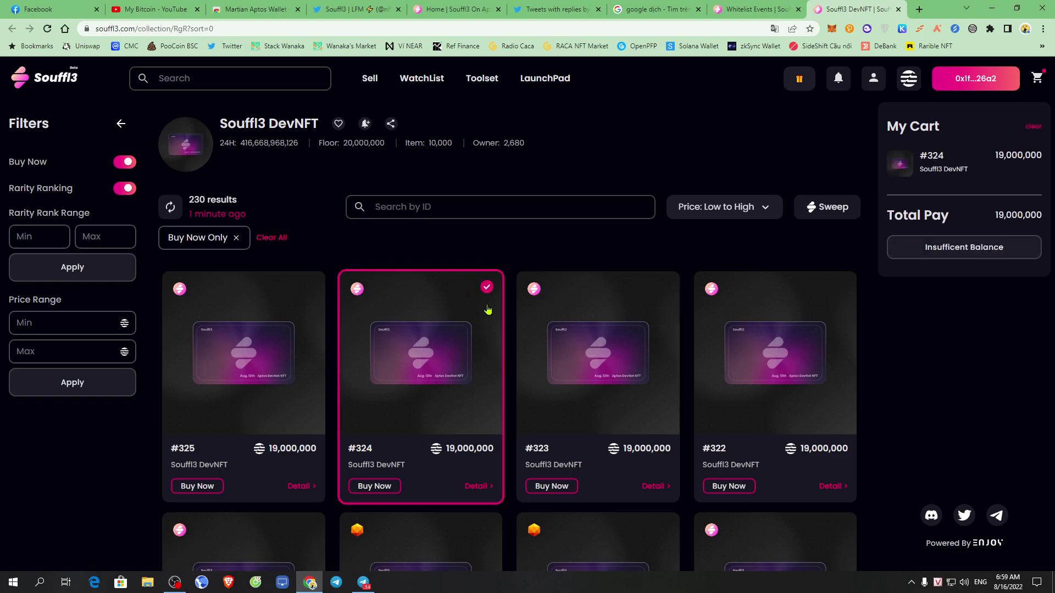
{"action": "left_click", "coordinate": [643, 296]}
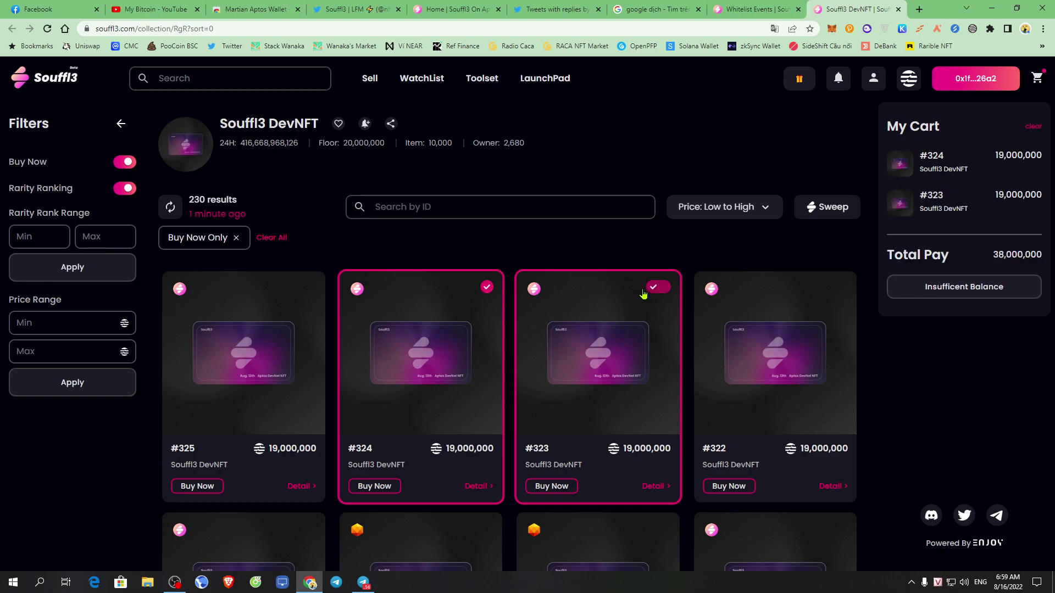
{"action": "left_click", "coordinate": [816, 294]}
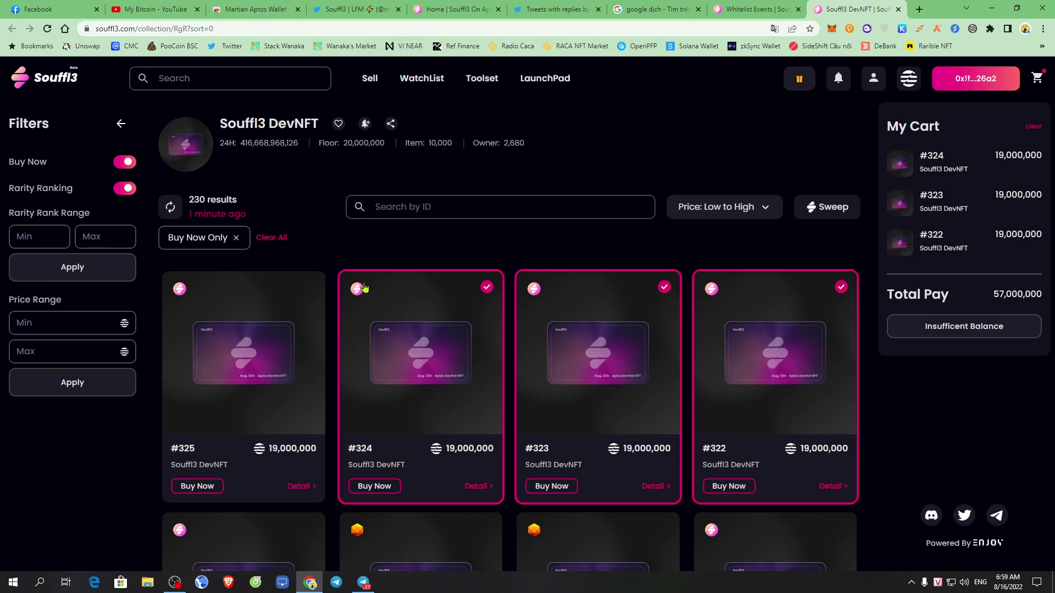
Add DevNFTs #325 and #321 to the cart and check the 95,000,000 total pay.
{"action": "left_click", "coordinate": [280, 292]}
{"action": "scroll", "coordinate": [613, 393], "scroll_direction": "down", "scroll_amount": 1}
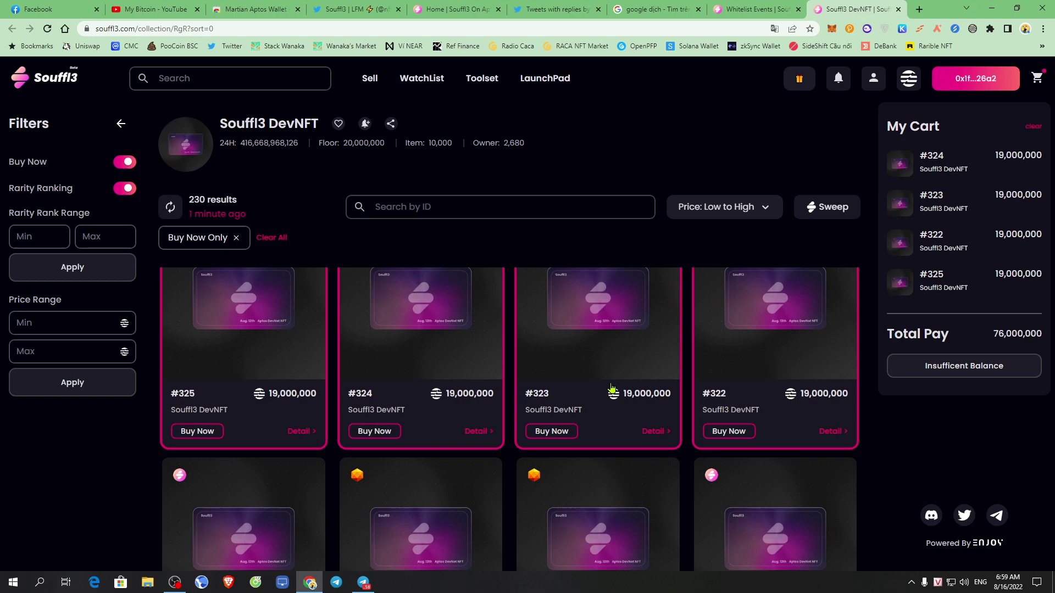
{"action": "left_click", "coordinate": [286, 483]}
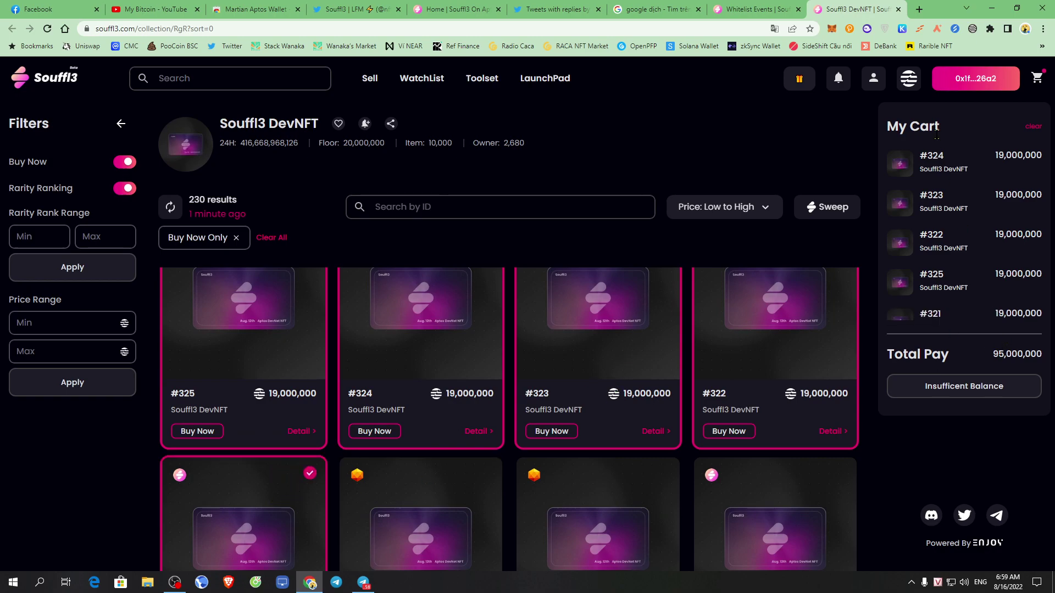
{"action": "left_click_drag", "start_coordinate": [897, 122], "coordinate": [961, 133]}
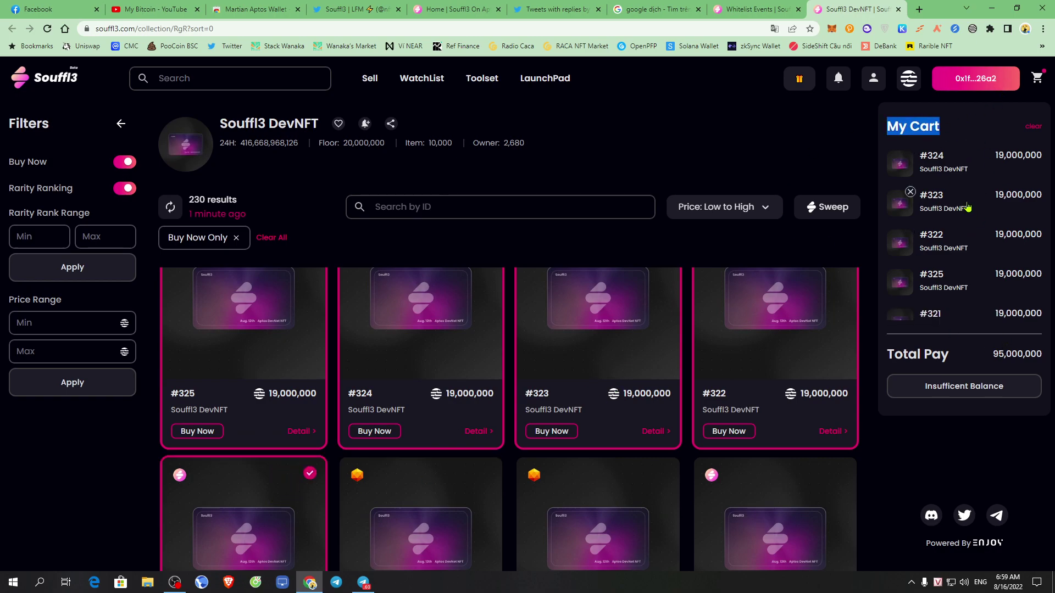
{"action": "scroll", "coordinate": [955, 251], "scroll_direction": "down", "scroll_amount": 1}
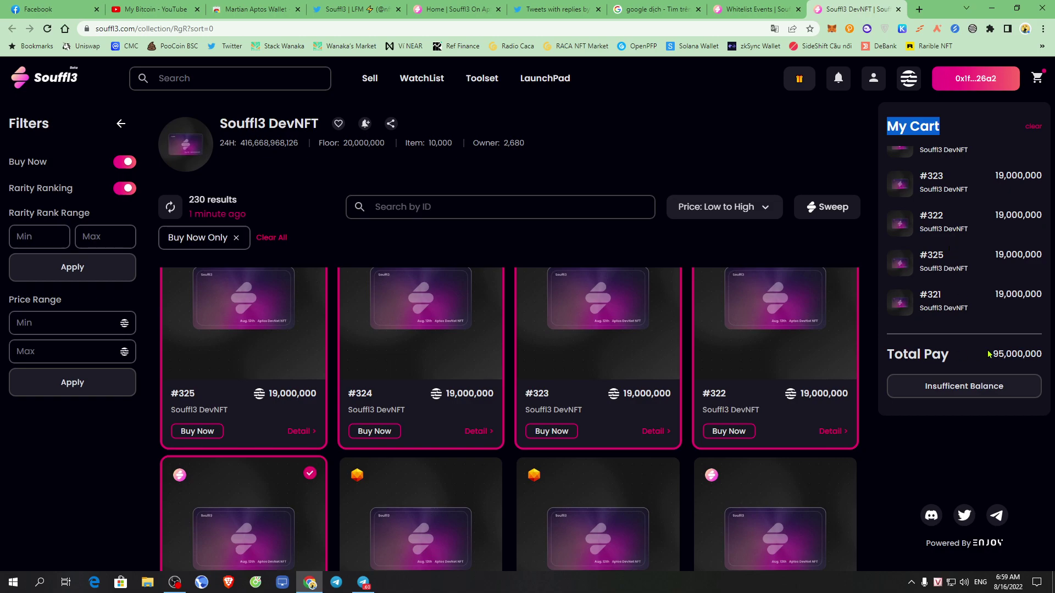
{"action": "left_click_drag", "start_coordinate": [889, 354], "coordinate": [1047, 361]}
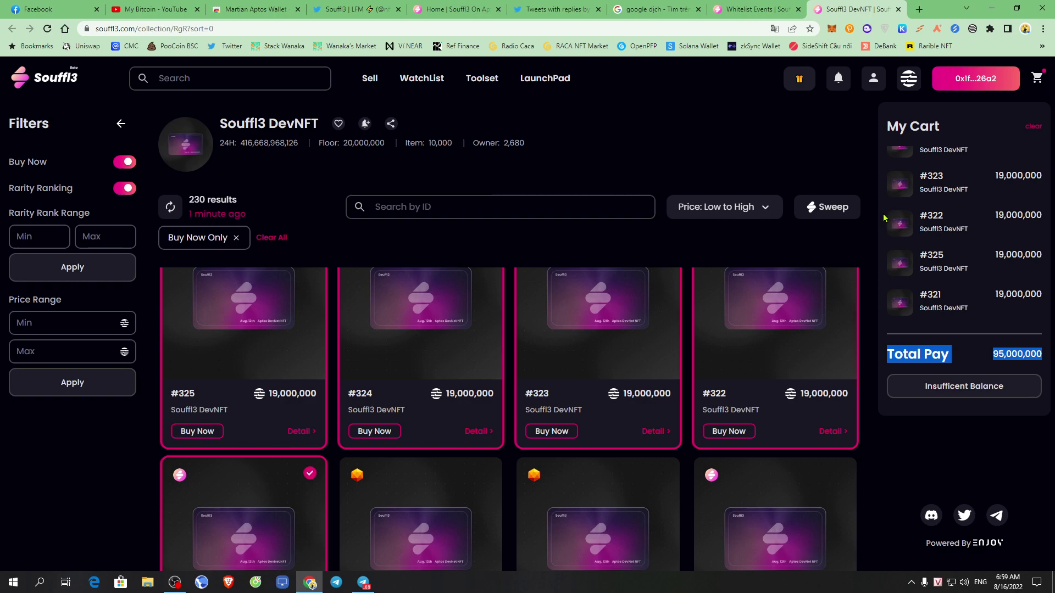
Return to the Whitelist Events tasks and start the '2. List a Souffl3 DevNFT' task.
{"action": "left_click", "coordinate": [759, 9]}
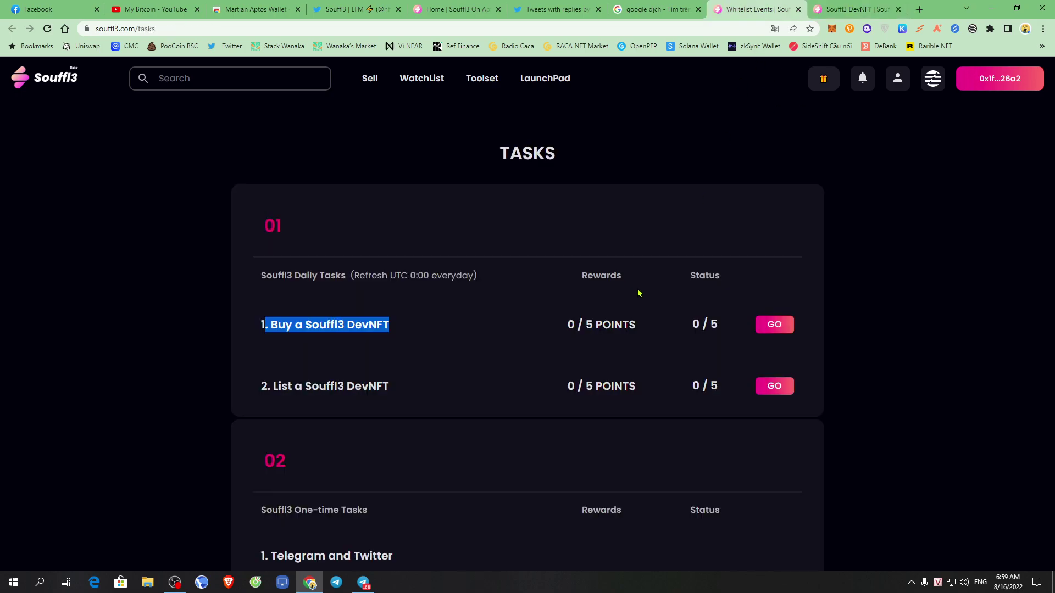
{"action": "left_click_drag", "start_coordinate": [283, 325], "coordinate": [419, 323]}
{"action": "left_click", "coordinate": [596, 322]}
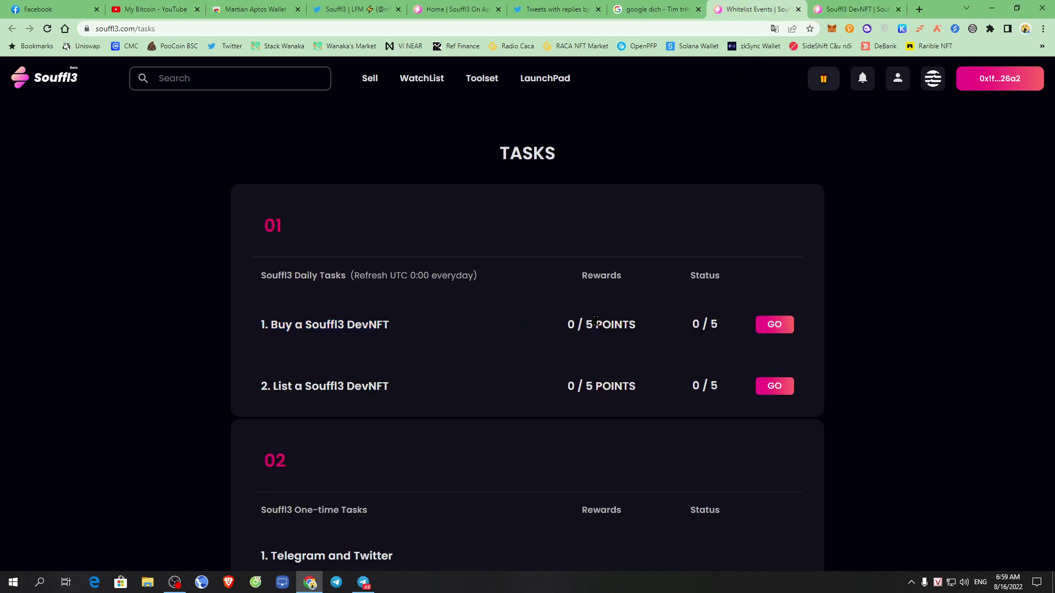
{"action": "left_click_drag", "start_coordinate": [679, 324], "coordinate": [749, 327]}
{"action": "left_click", "coordinate": [749, 328]}
{"action": "scroll", "coordinate": [828, 344], "scroll_direction": "down", "scroll_amount": 2}
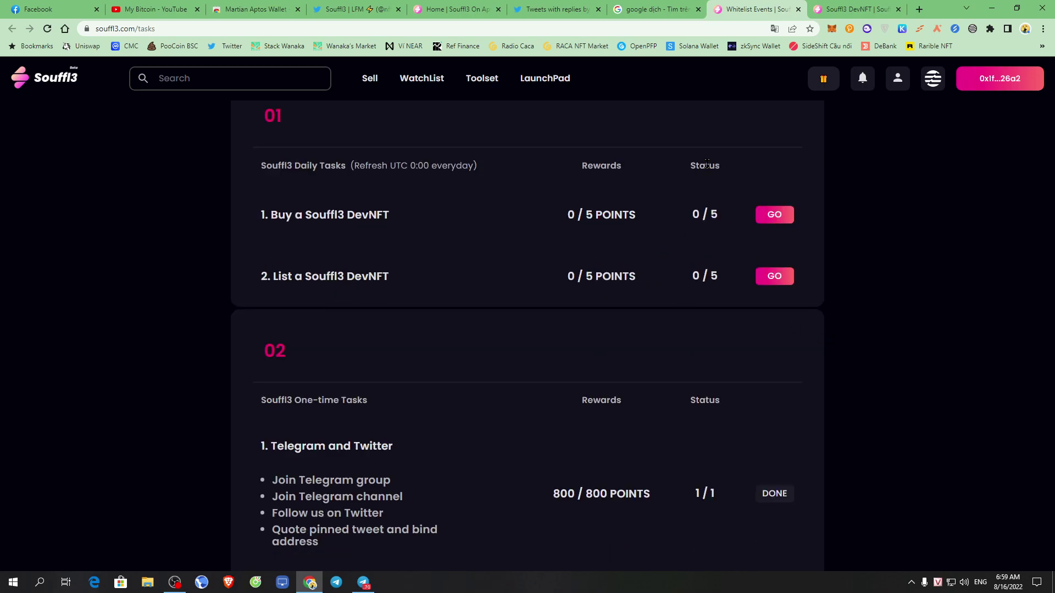
{"action": "left_click", "coordinate": [828, 8]}
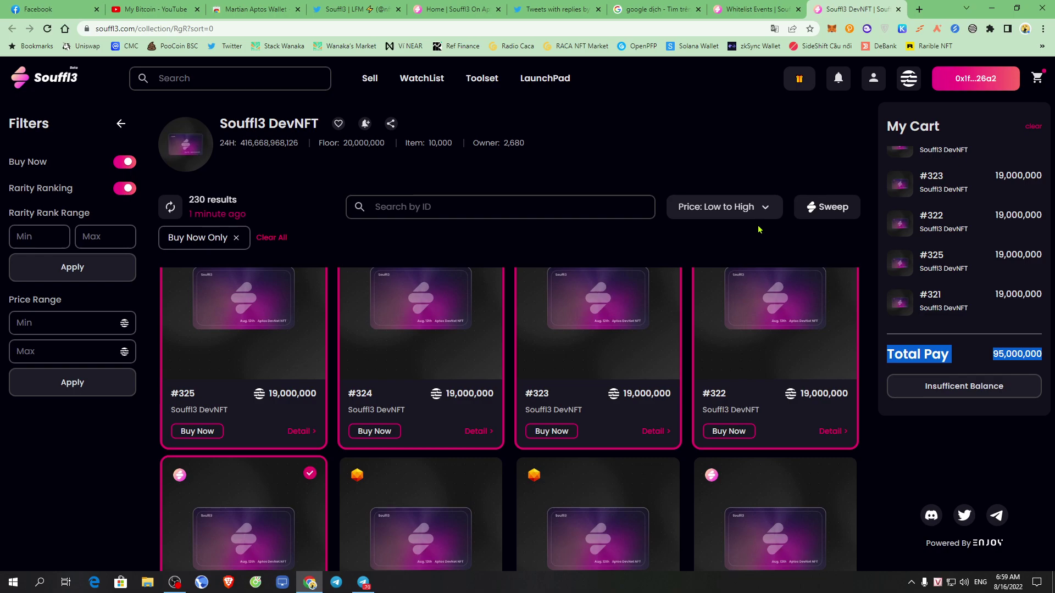
{"action": "left_click", "coordinate": [768, 7]}
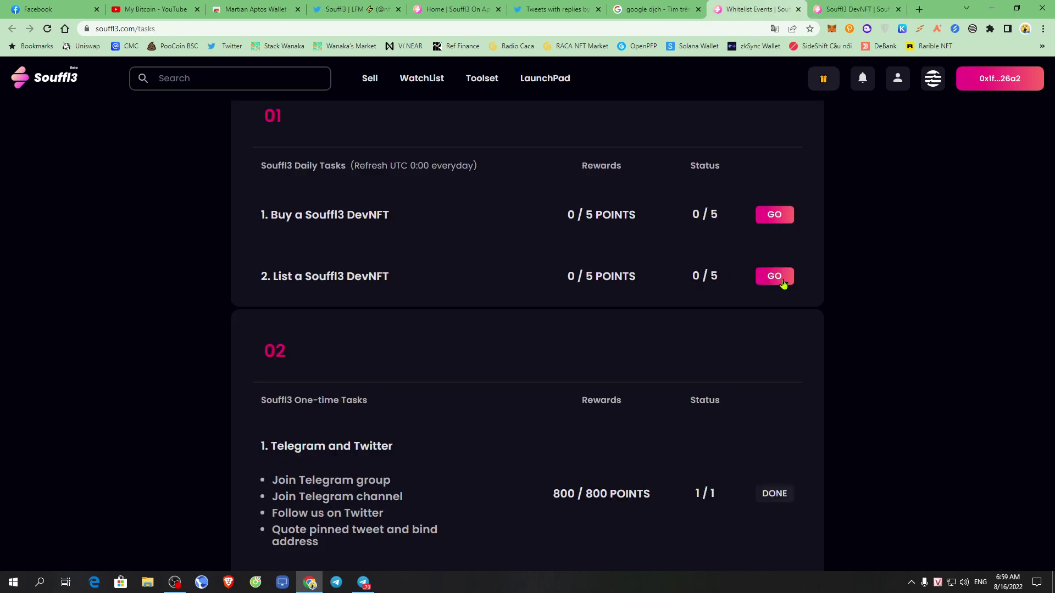
{"action": "left_click_drag", "start_coordinate": [270, 282], "coordinate": [415, 284]}
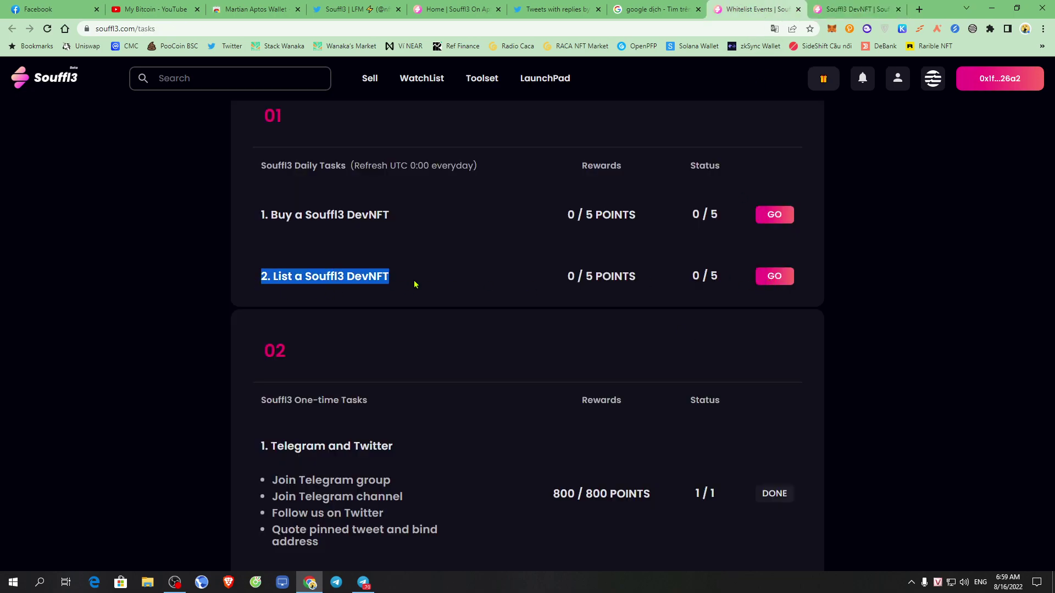
{"action": "left_click", "coordinate": [788, 287]}
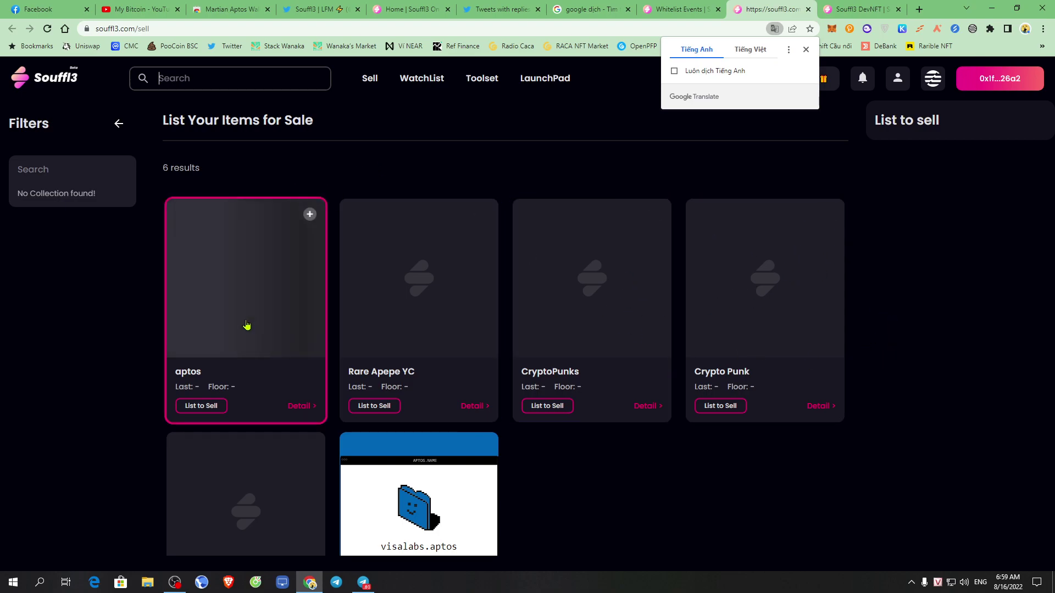
Mark aptos, Rare Apepe YC, CryptoPunks, Crypto Punk and RACA for sale and continue to review.
{"action": "scroll", "coordinate": [577, 274], "scroll_direction": "down", "scroll_amount": 2}
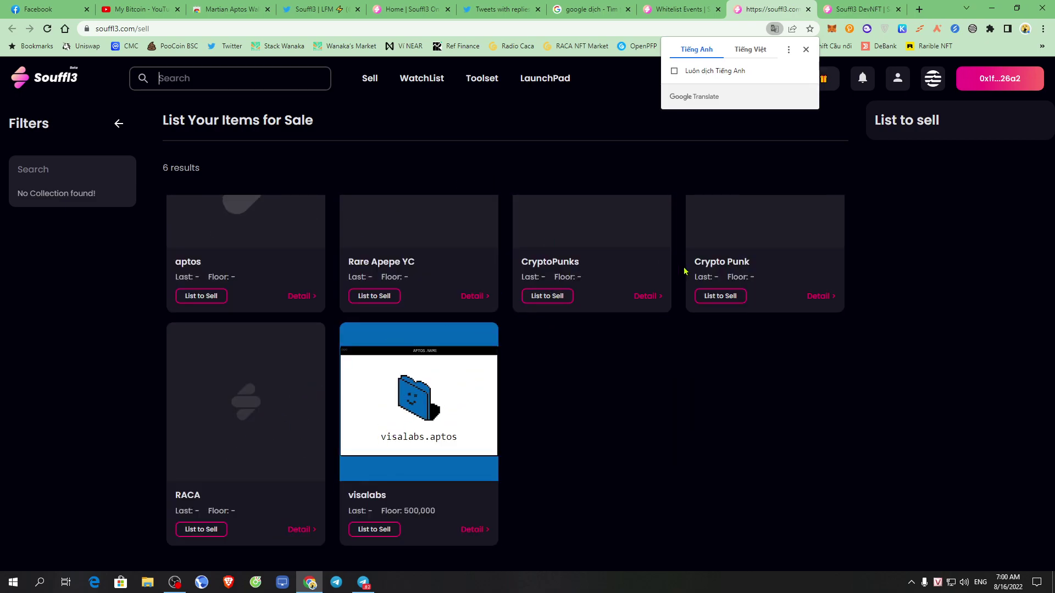
{"action": "scroll", "coordinate": [637, 297], "scroll_direction": "up", "scroll_amount": 2}
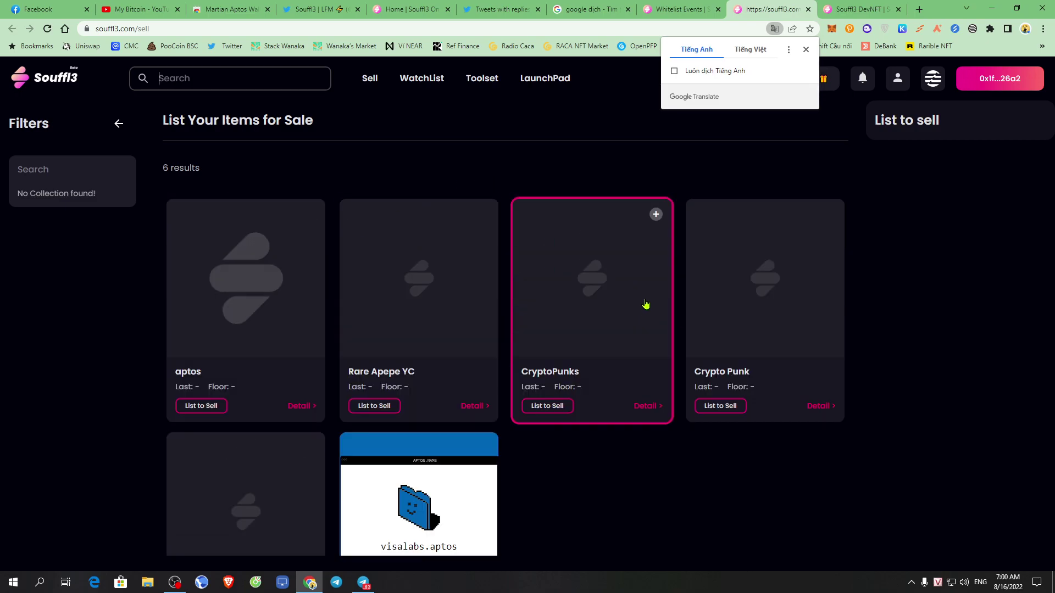
{"action": "left_click", "coordinate": [201, 406]}
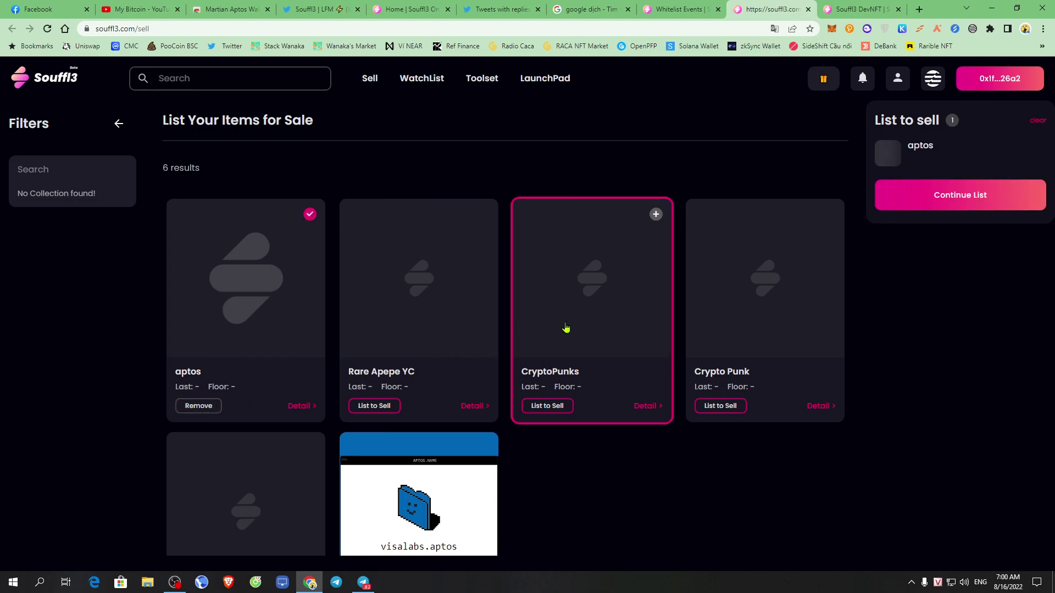
{"action": "left_click", "coordinate": [371, 406]}
{"action": "left_click", "coordinate": [535, 406]}
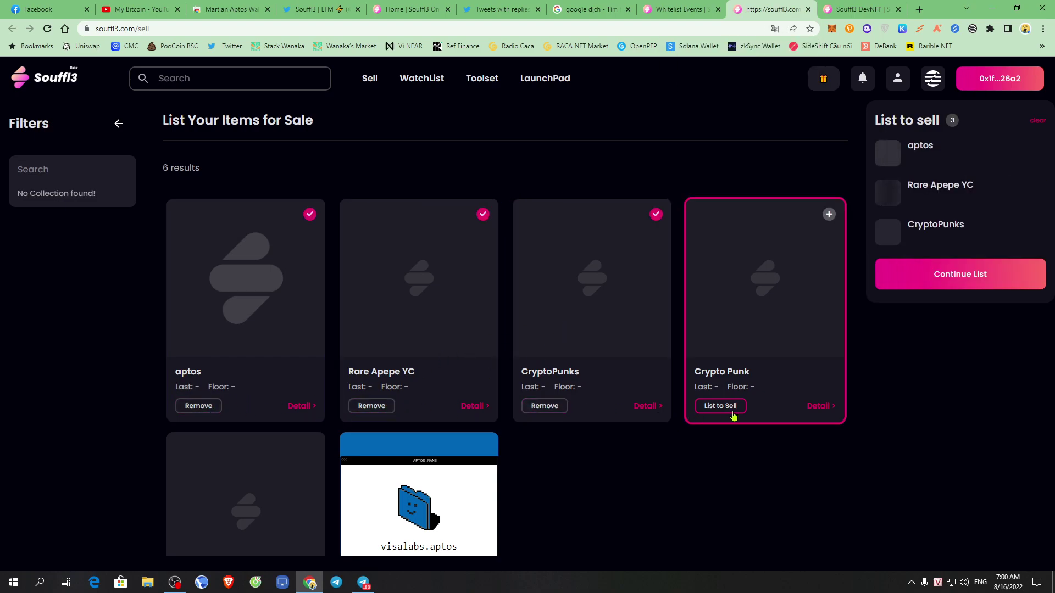
{"action": "left_click", "coordinate": [725, 406]}
{"action": "scroll", "coordinate": [207, 532], "scroll_direction": "down", "scroll_amount": 2}
{"action": "left_click", "coordinate": [204, 530]}
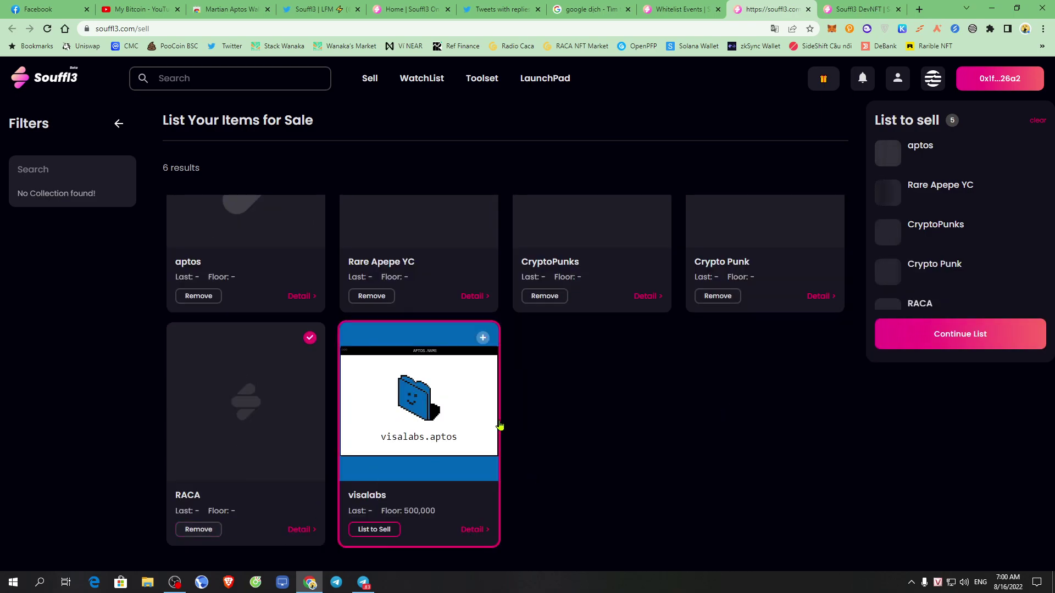
{"action": "scroll", "coordinate": [987, 275], "scroll_direction": "down", "scroll_amount": 1}
{"action": "left_click", "coordinate": [949, 344]}
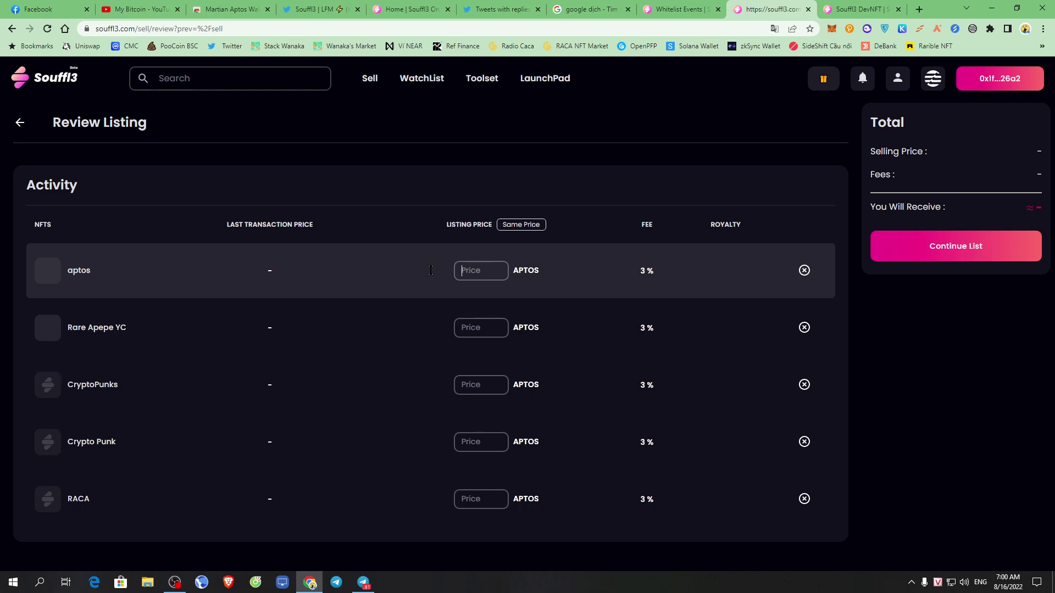
Enter 20000000 as the listing price of the aptos NFT, correcting a mistyped entry.
{"action": "left_click_drag", "start_coordinate": [443, 225], "coordinate": [562, 236]}
{"action": "left_click", "coordinate": [547, 268]}
{"action": "type", "text": "20000000"}
{"action": "double_click", "coordinate": [502, 270]}
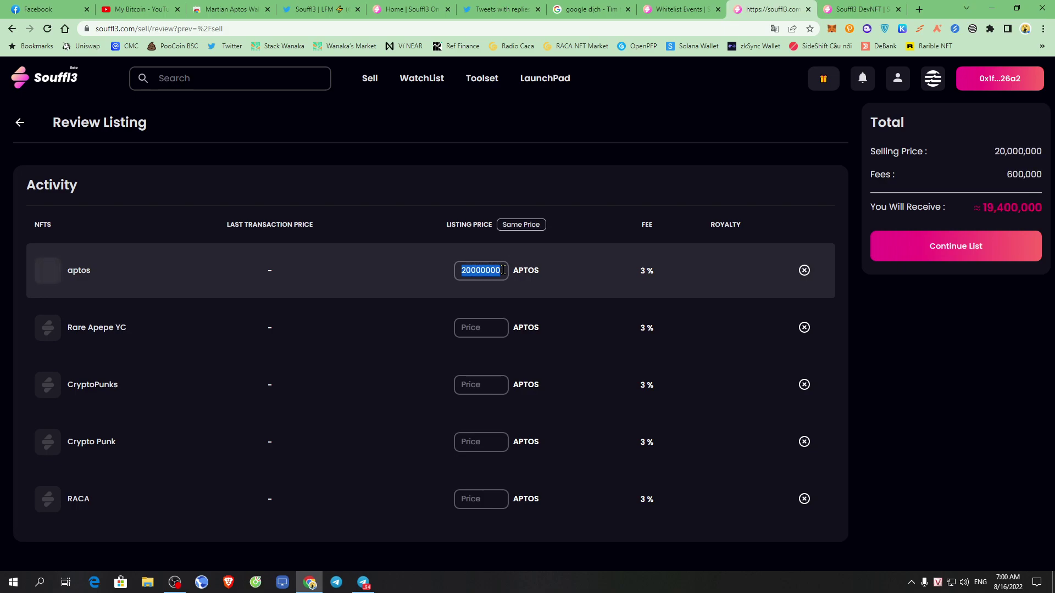
{"action": "right_click", "coordinate": [502, 270]}
{"action": "left_click", "coordinate": [497, 277]}
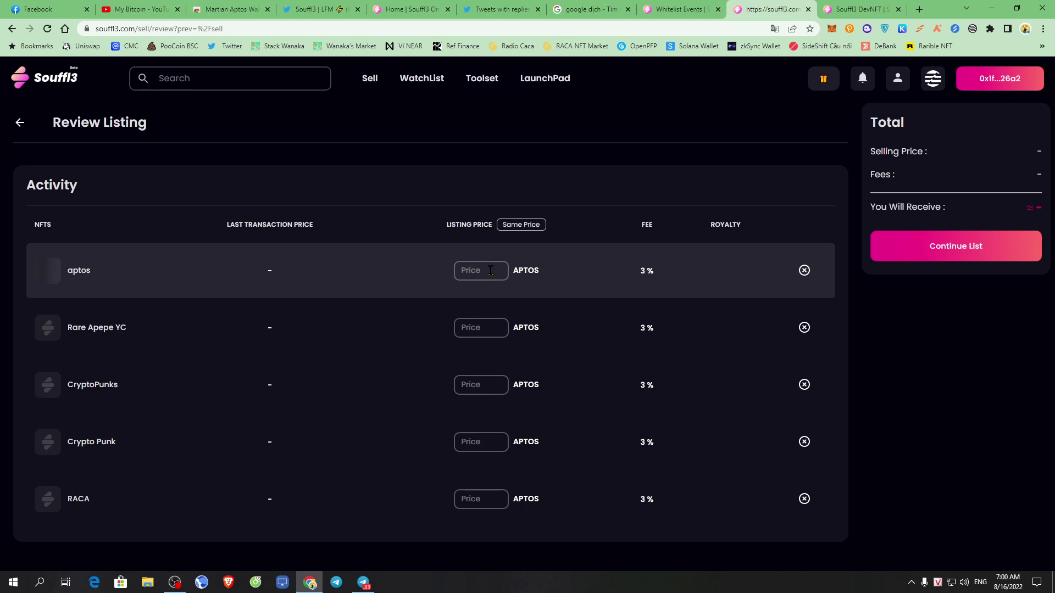
{"action": "type", "text": "210"}
{"action": "key", "text": "BackSpace"}
{"action": "key", "text": "BackSpace"}
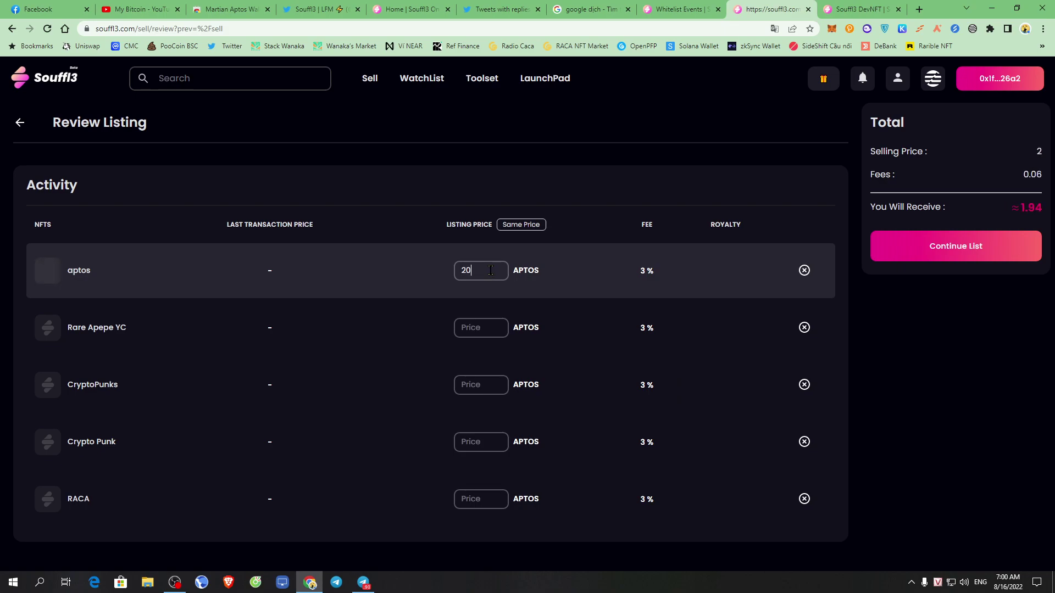
{"action": "type", "text": "0000000"}
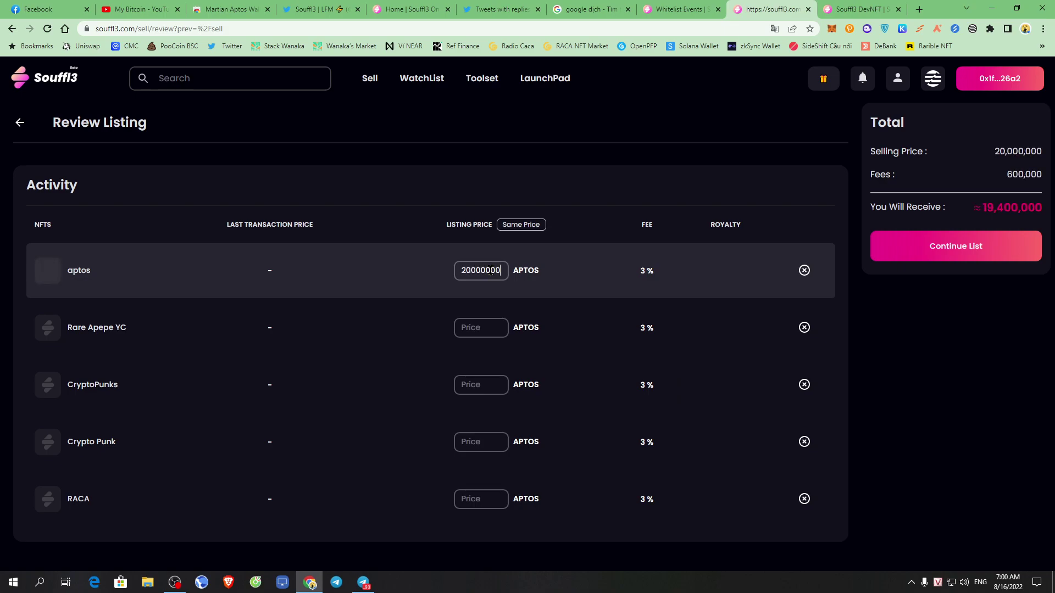
Copy 20000000 into the Rare Apepe YC, CryptoPunks, Crypto Punk and RACA price fields.
{"action": "double_click", "coordinate": [492, 270]}
{"action": "right_click", "coordinate": [488, 269]}
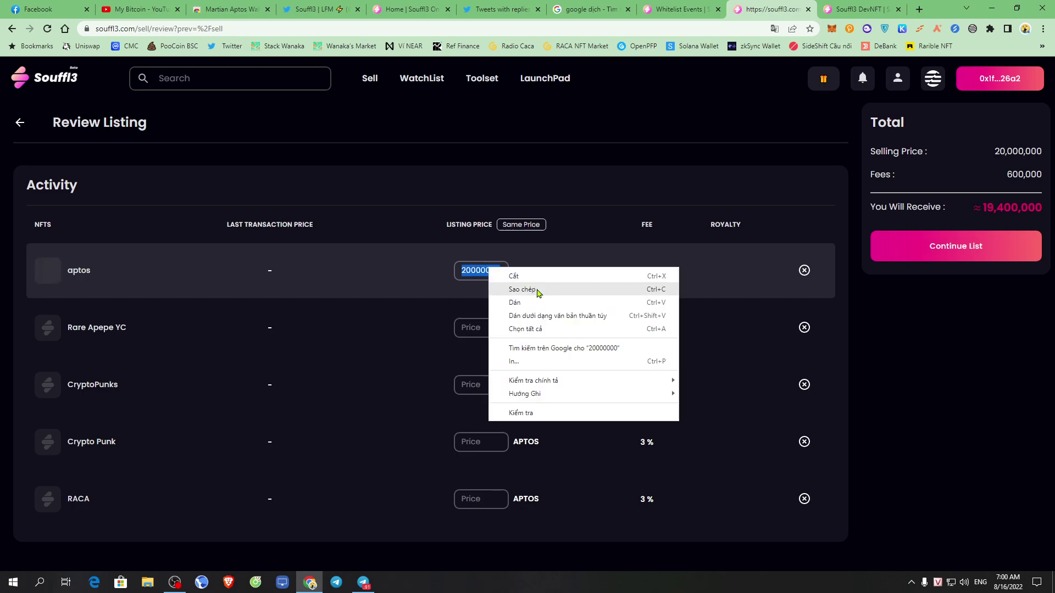
{"action": "left_click", "coordinate": [539, 288]}
{"action": "right_click", "coordinate": [486, 328]}
{"action": "left_click", "coordinate": [541, 396]}
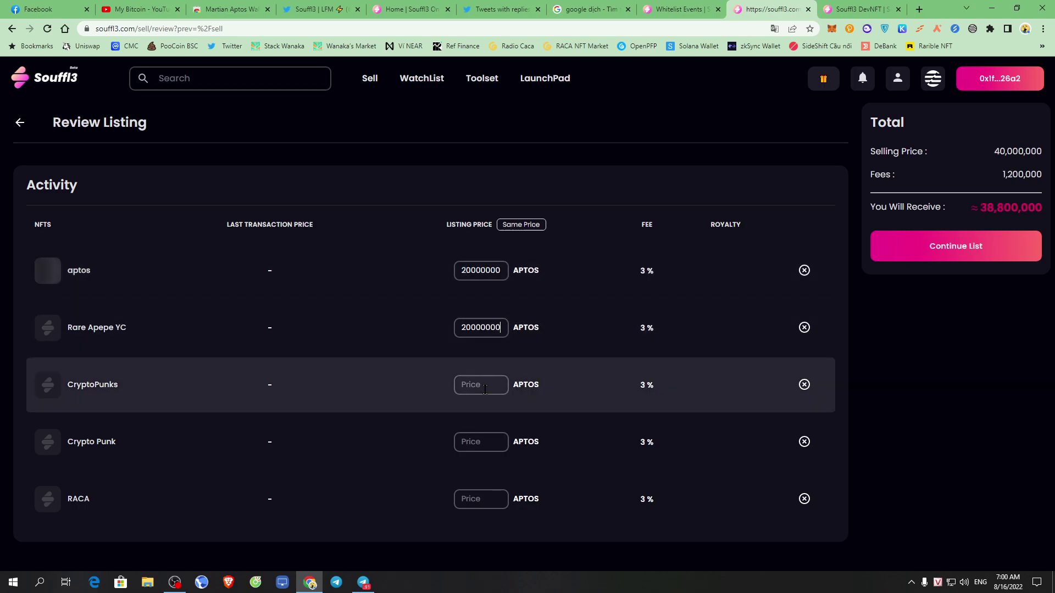
{"action": "right_click", "coordinate": [483, 388]}
{"action": "left_click", "coordinate": [519, 455]}
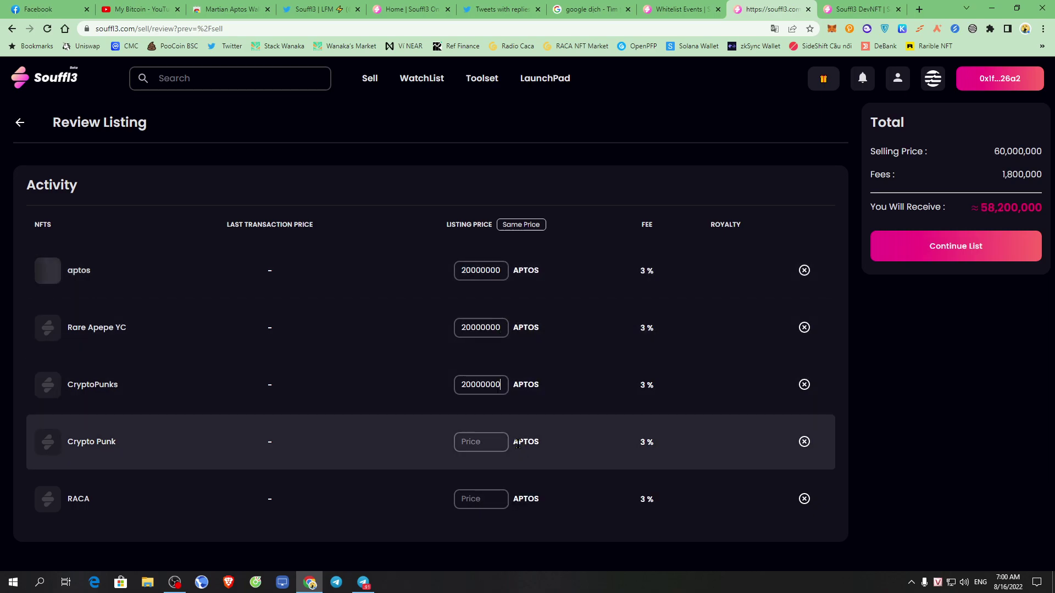
{"action": "right_click", "coordinate": [478, 440]}
{"action": "left_click", "coordinate": [532, 355]}
{"action": "right_click", "coordinate": [497, 495]}
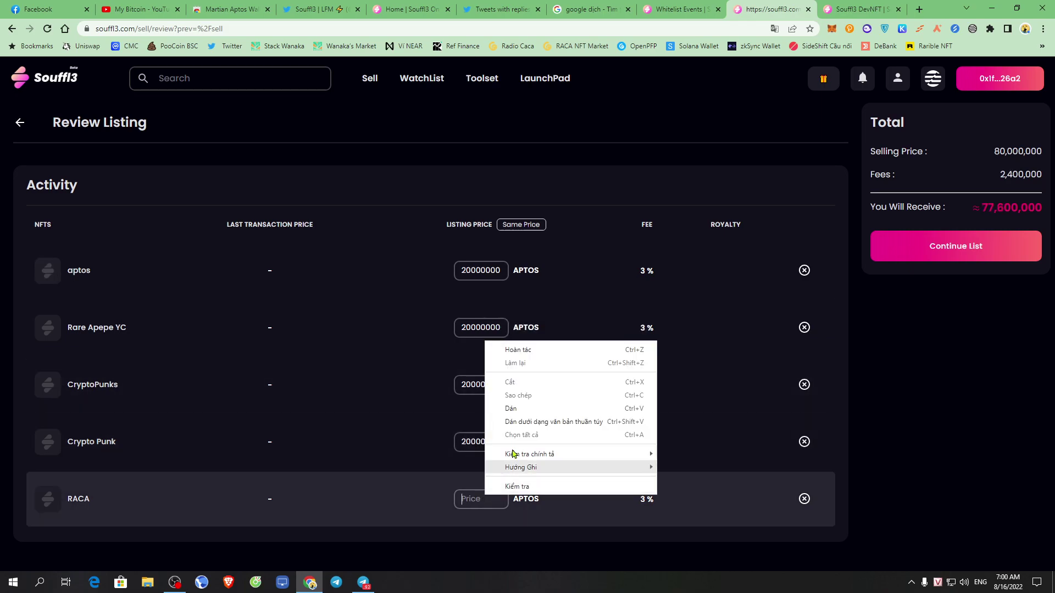
{"action": "left_click", "coordinate": [533, 409]}
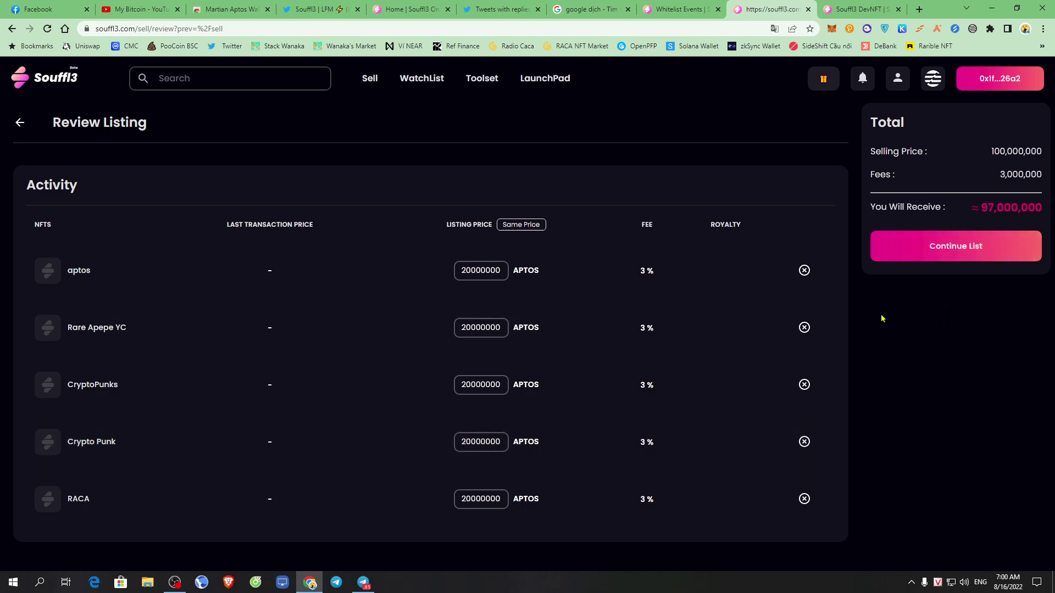
Review the fees and You Will Receive amount, then submit the five NFTs with Continue List.
{"action": "left_click_drag", "start_coordinate": [967, 214], "coordinate": [1001, 233]}
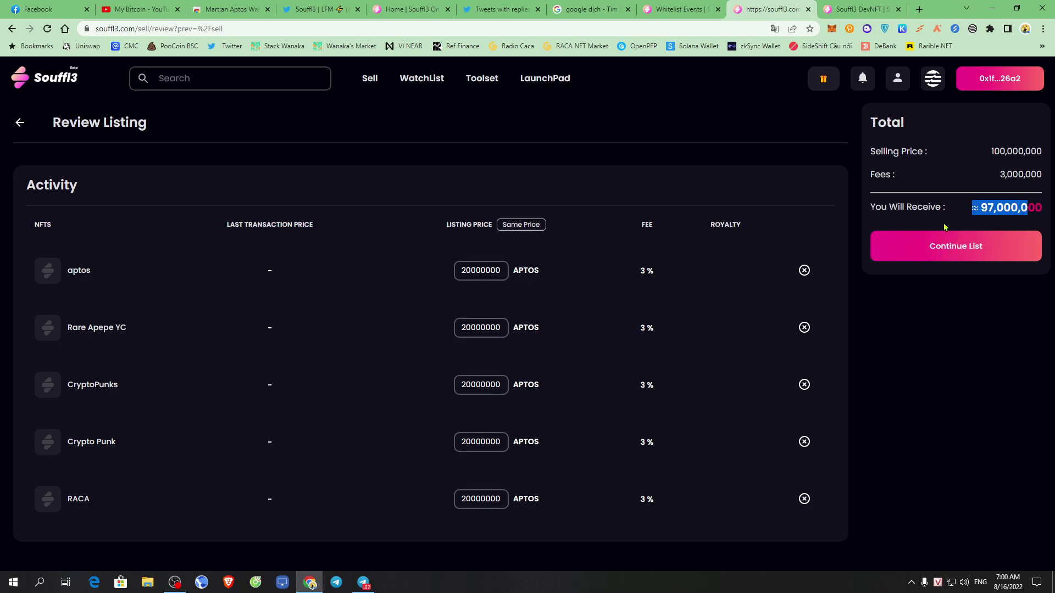
{"action": "left_click_drag", "start_coordinate": [898, 186], "coordinate": [991, 172]}
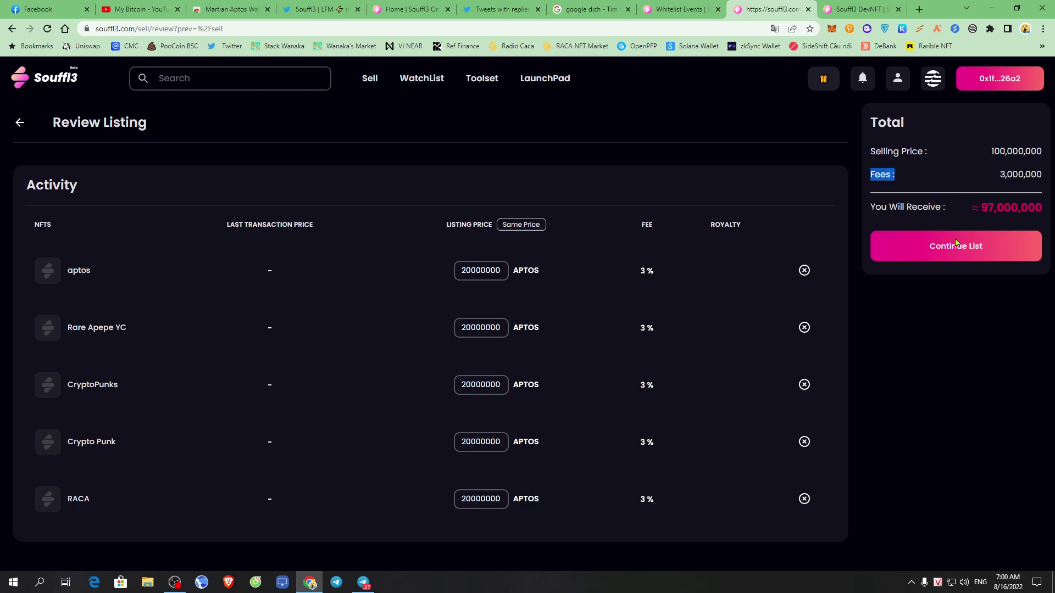
{"action": "left_click", "coordinate": [970, 247]}
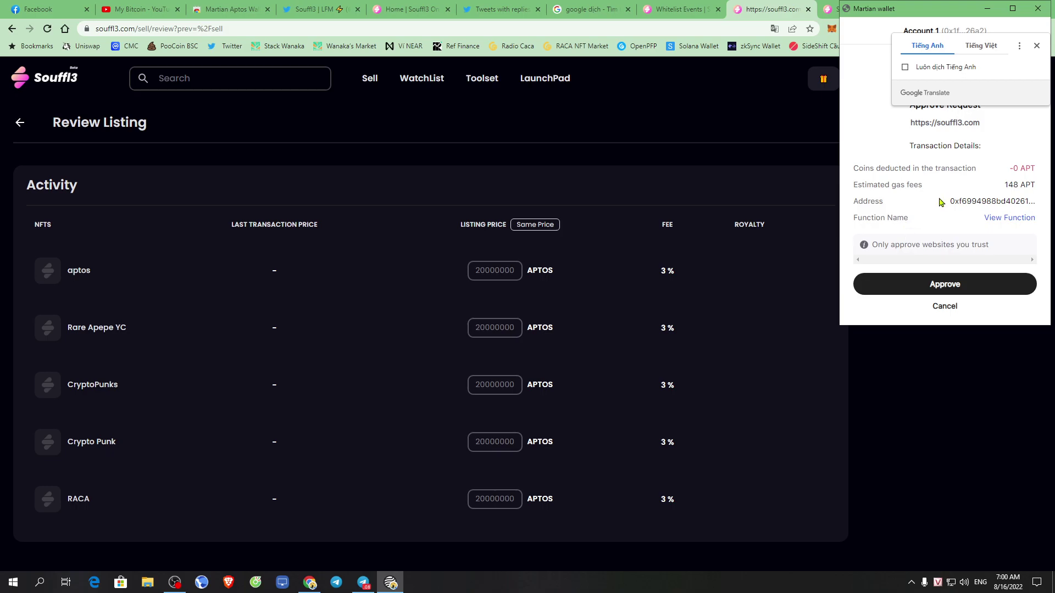
Check the 148 APT estimated gas fee and approve the listing in Martian Wallet.
{"action": "left_click_drag", "start_coordinate": [897, 186], "coordinate": [1021, 183]}
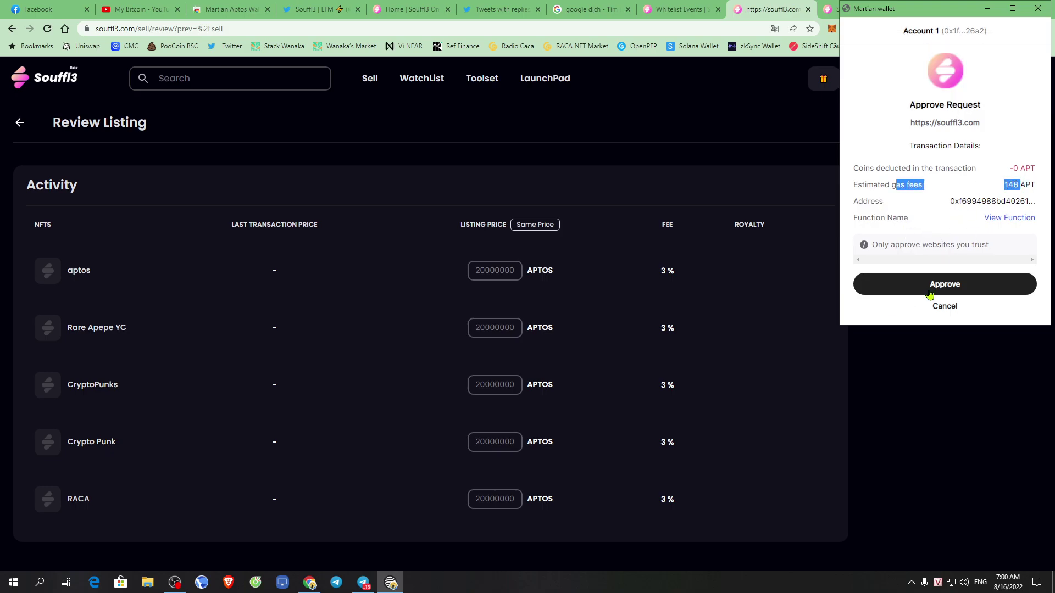
{"action": "left_click", "coordinate": [946, 283]}
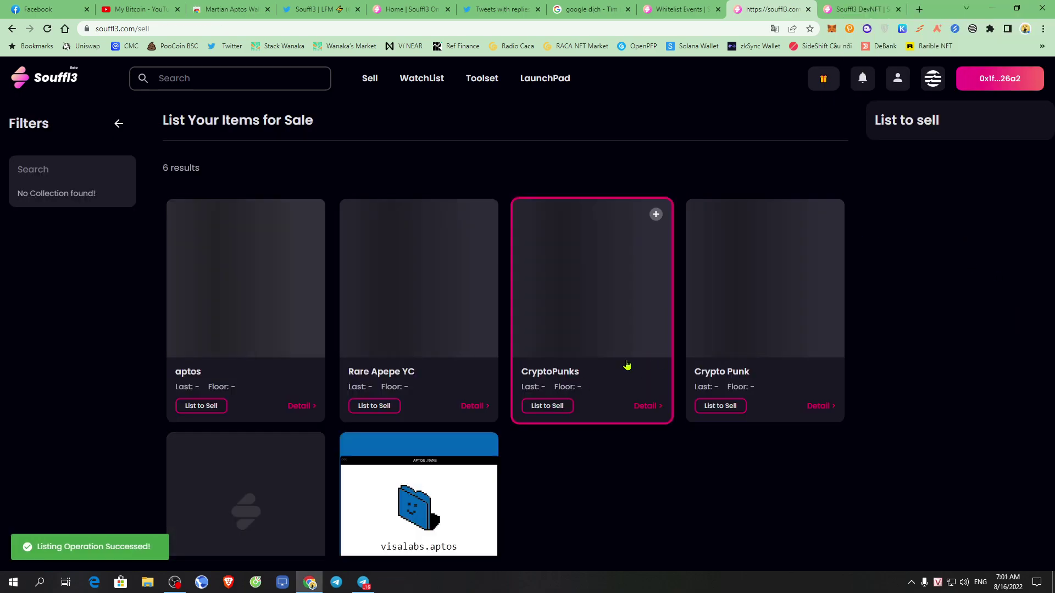
Open the Whitelist Events tasks page from the gift icon menu in the header.
{"action": "left_click", "coordinate": [685, 9]}
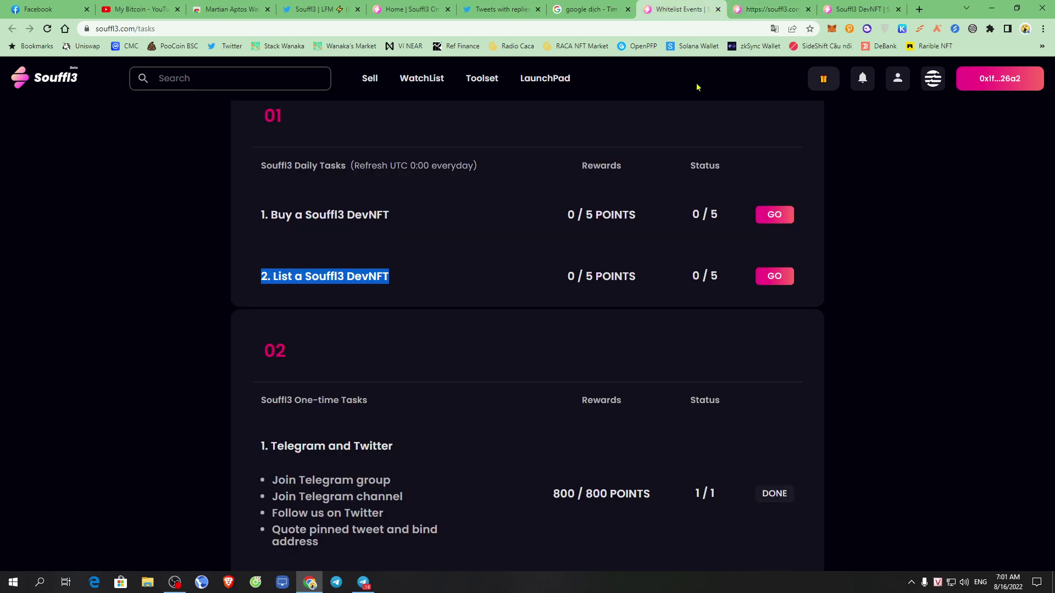
{"action": "left_click", "coordinate": [736, 7]}
{"action": "left_click", "coordinate": [685, 6]}
{"action": "left_click", "coordinate": [780, 6]}
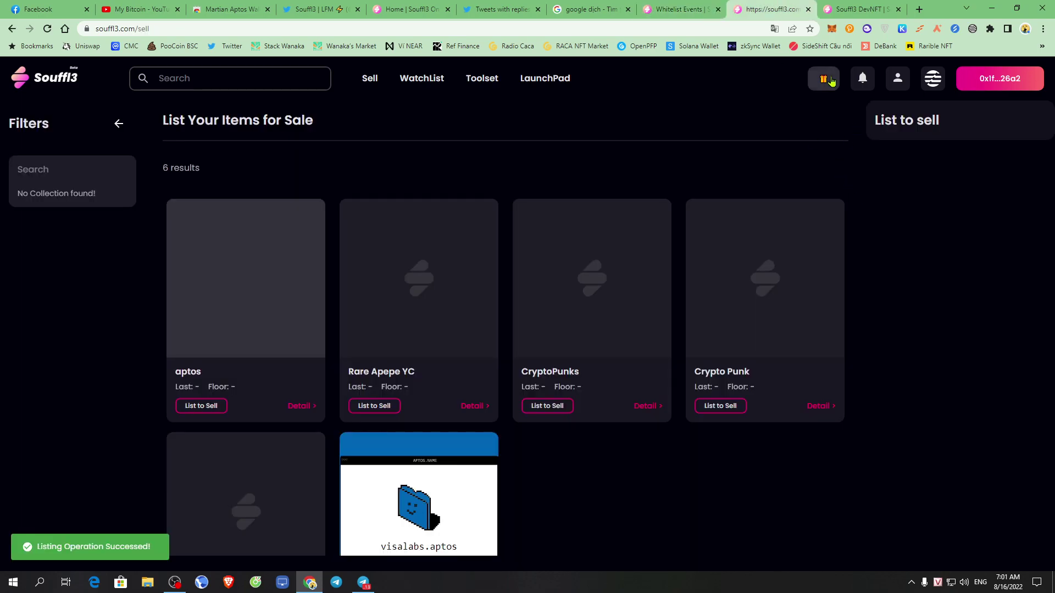
{"action": "mouse_move", "coordinate": [824, 80]}
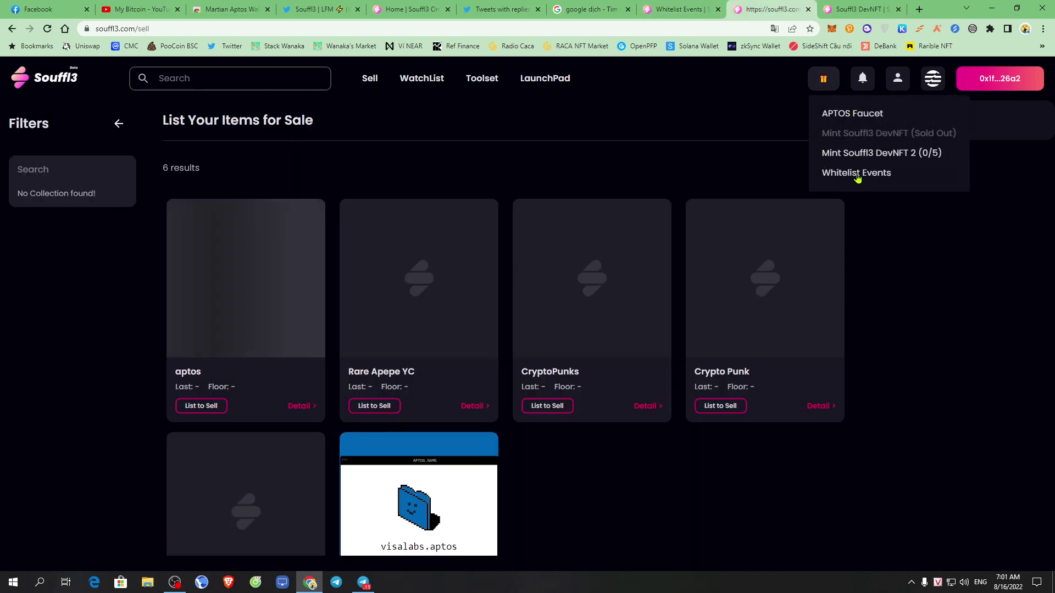
{"action": "left_click", "coordinate": [857, 175]}
Look up Souffl3 DevNFT from the listing task on its collection tab, then return to the tasks tab.
{"action": "scroll", "coordinate": [494, 419], "scroll_direction": "down", "scroll_amount": 5}
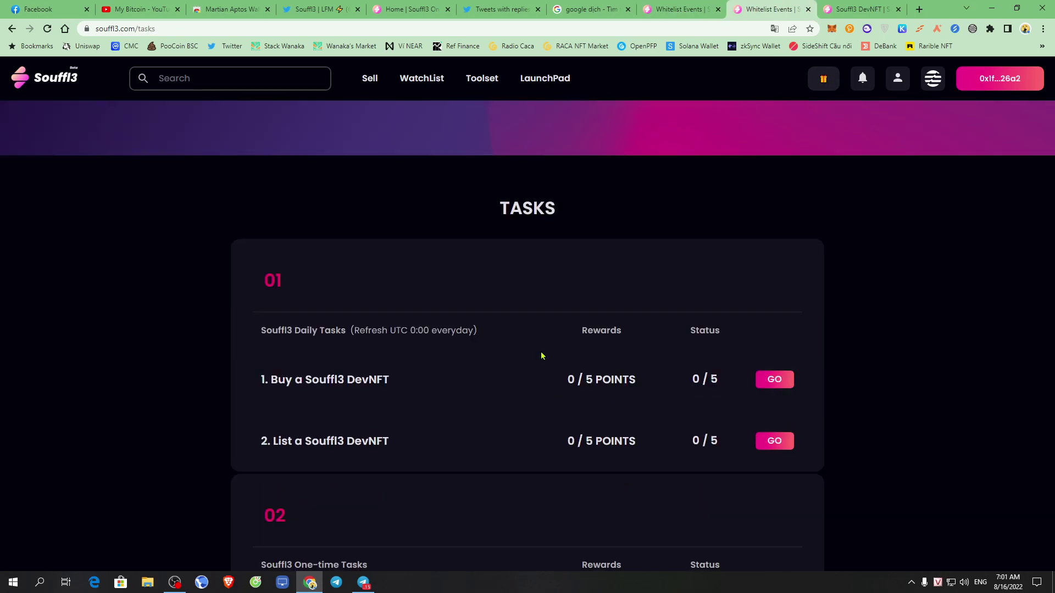
{"action": "scroll", "coordinate": [641, 402], "scroll_direction": "down", "scroll_amount": 3}
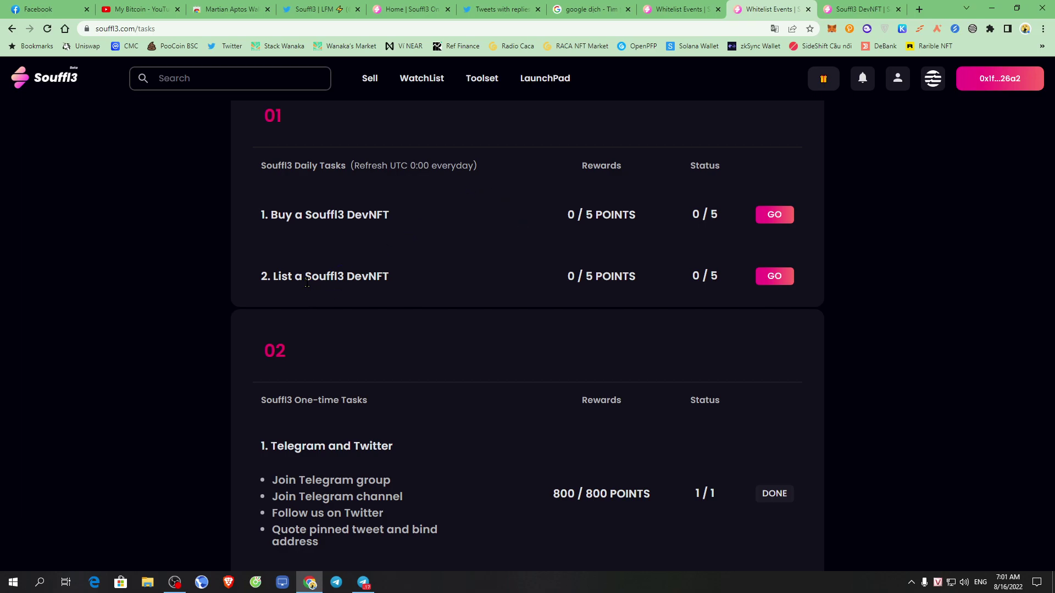
{"action": "left_click_drag", "start_coordinate": [307, 282], "coordinate": [412, 277]}
{"action": "left_click", "coordinate": [895, 6]}
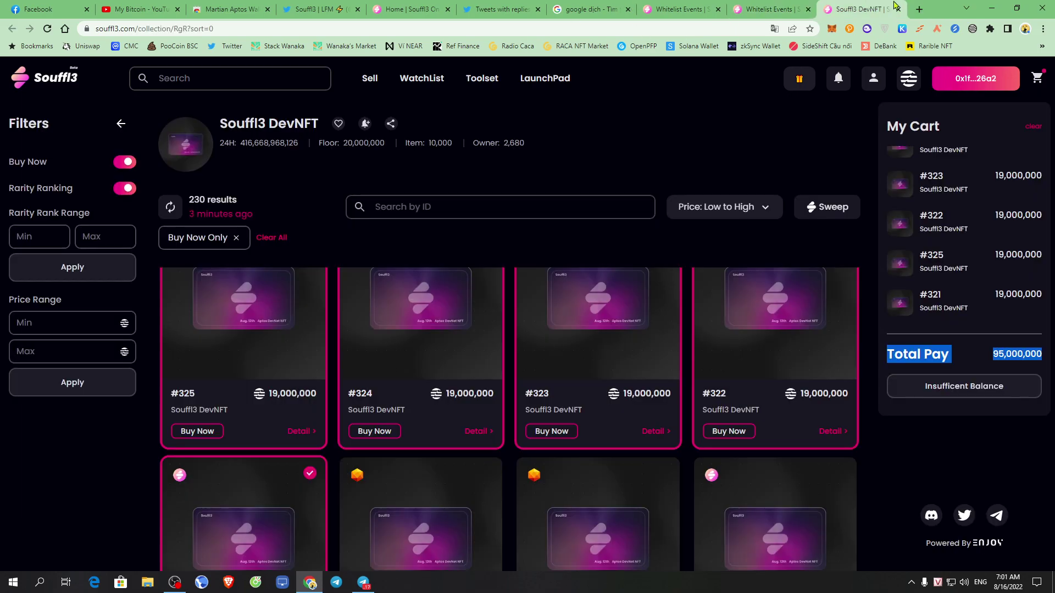
{"action": "scroll", "coordinate": [443, 358], "scroll_direction": "up", "scroll_amount": 1}
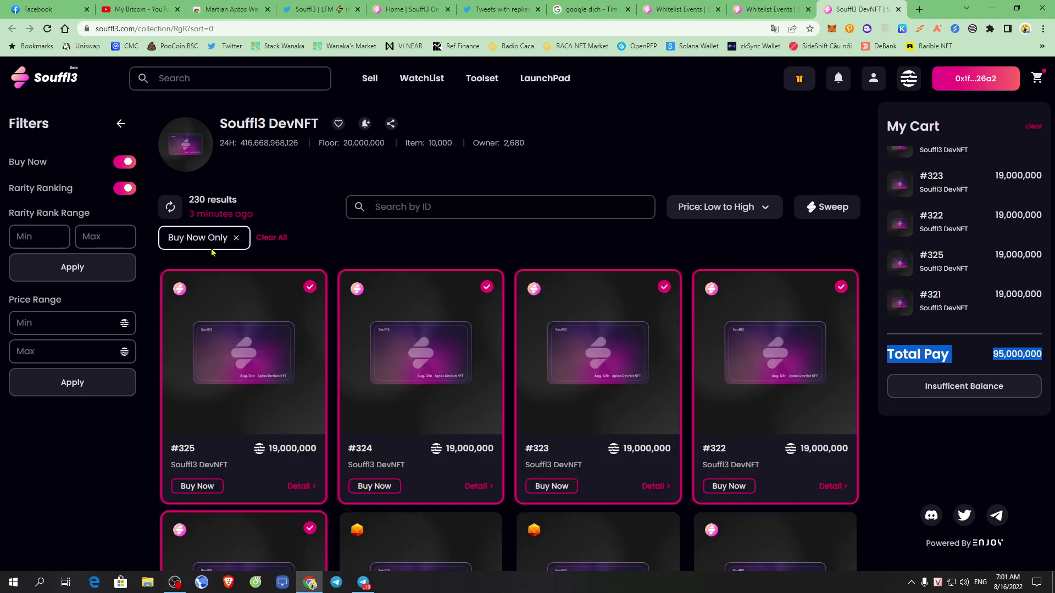
{"action": "left_click_drag", "start_coordinate": [229, 124], "coordinate": [321, 126]}
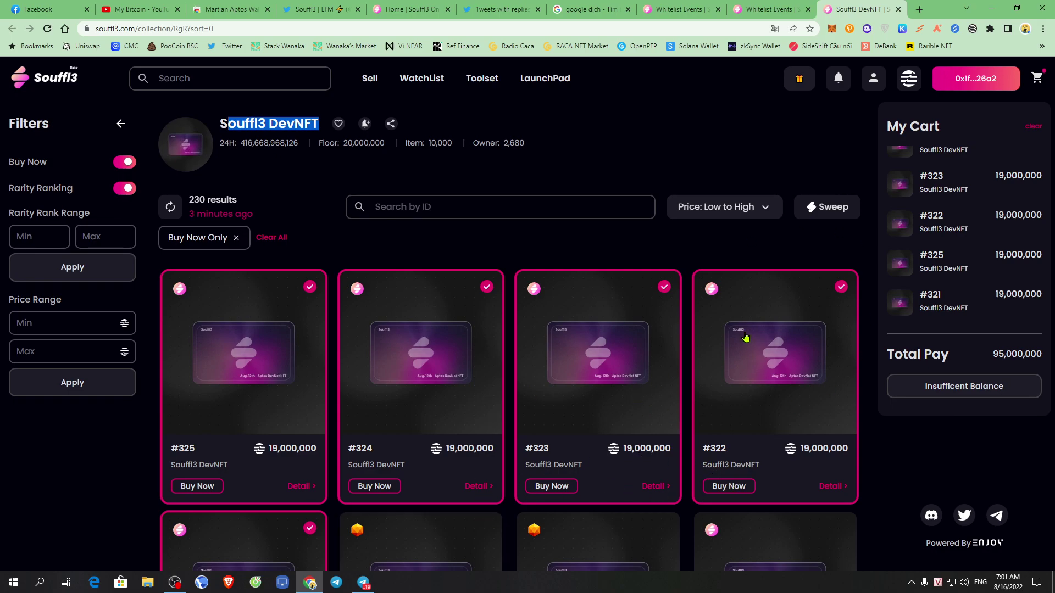
{"action": "left_click", "coordinate": [766, 8]}
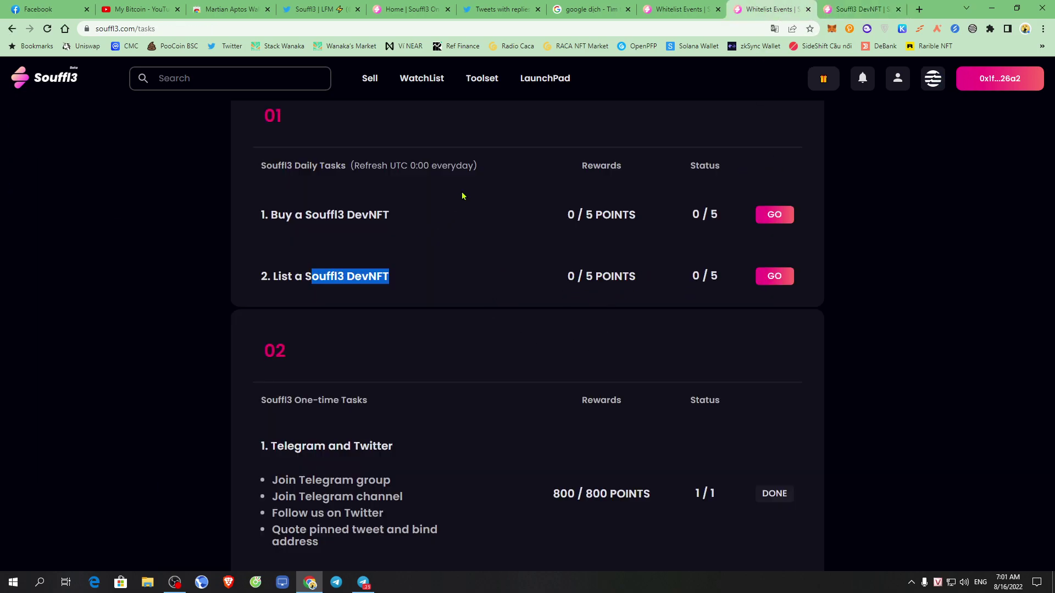
{"action": "left_click_drag", "start_coordinate": [461, 196], "coordinate": [547, 255]}
{"action": "left_click", "coordinate": [831, 320]}
{"action": "scroll", "coordinate": [818, 357], "scroll_direction": "down", "scroll_amount": 3}
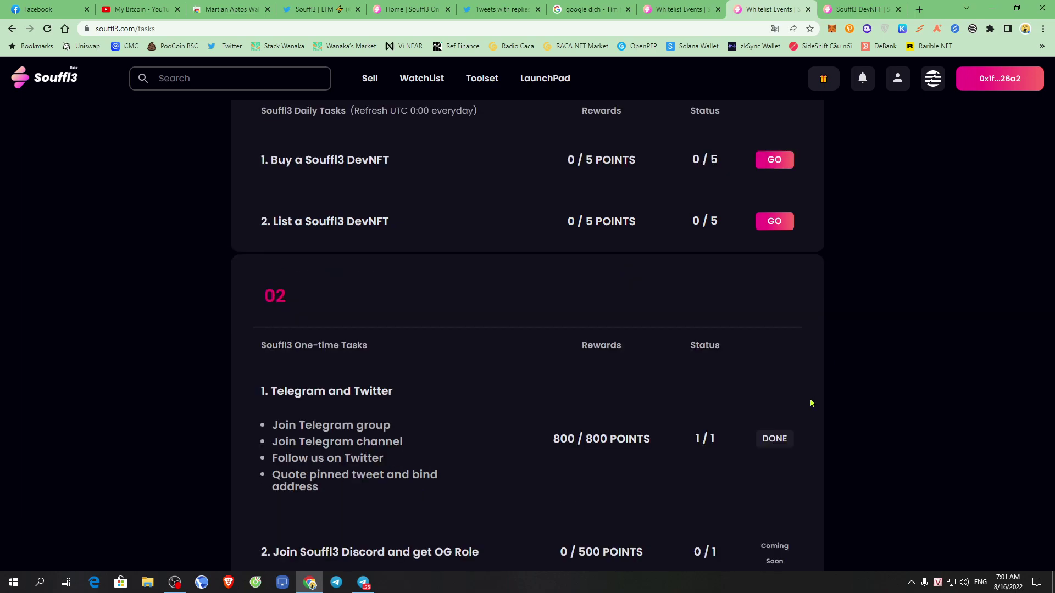
{"action": "scroll", "coordinate": [774, 352], "scroll_direction": "down", "scroll_amount": 1}
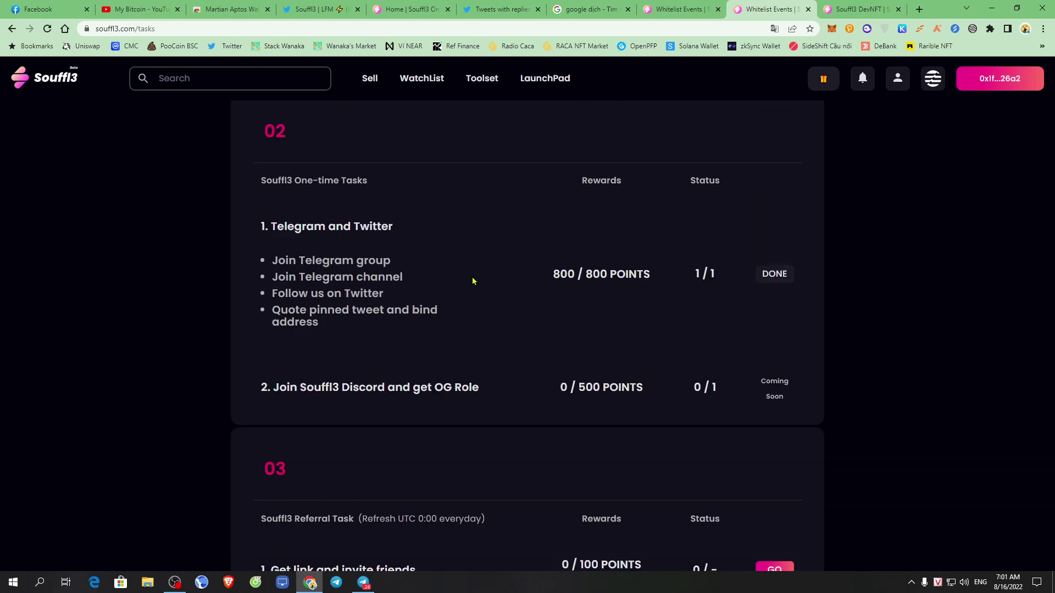
{"action": "left_click_drag", "start_coordinate": [278, 261], "coordinate": [596, 272]}
{"action": "left_click", "coordinate": [523, 306]}
{"action": "left_click_drag", "start_coordinate": [253, 232], "coordinate": [461, 315]}
{"action": "left_click", "coordinate": [787, 272]}
{"action": "left_click_drag", "start_coordinate": [687, 279], "coordinate": [703, 275]}
{"action": "left_click", "coordinate": [715, 293]}
{"action": "left_click_drag", "start_coordinate": [272, 293], "coordinate": [700, 273]}
{"action": "left_click", "coordinate": [715, 294]}
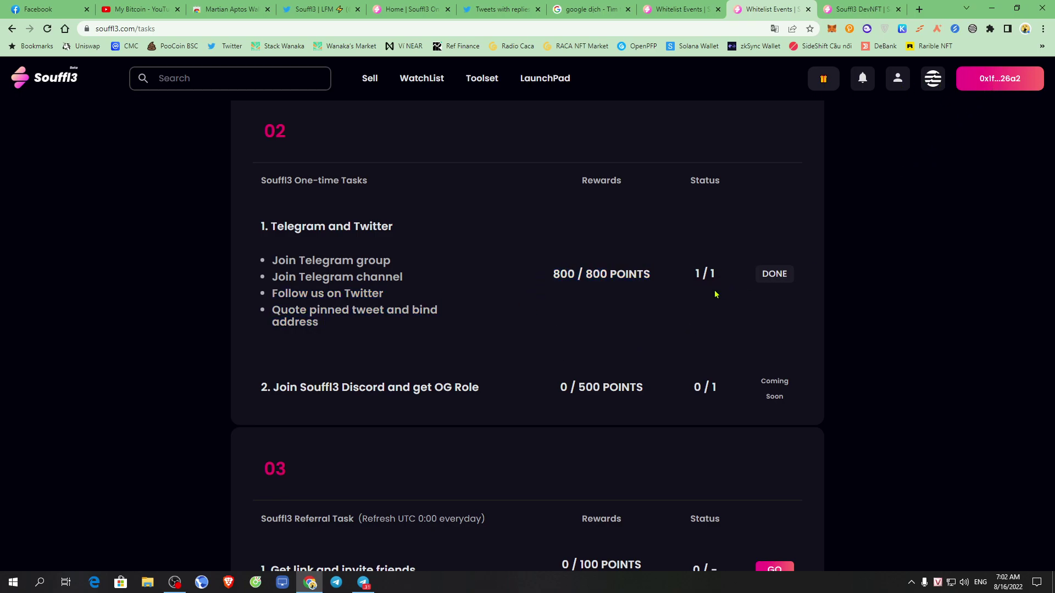
{"action": "double_click", "coordinate": [619, 277]}
{"action": "left_click", "coordinate": [669, 332]}
{"action": "left_click_drag", "start_coordinate": [269, 387], "coordinate": [536, 406]}
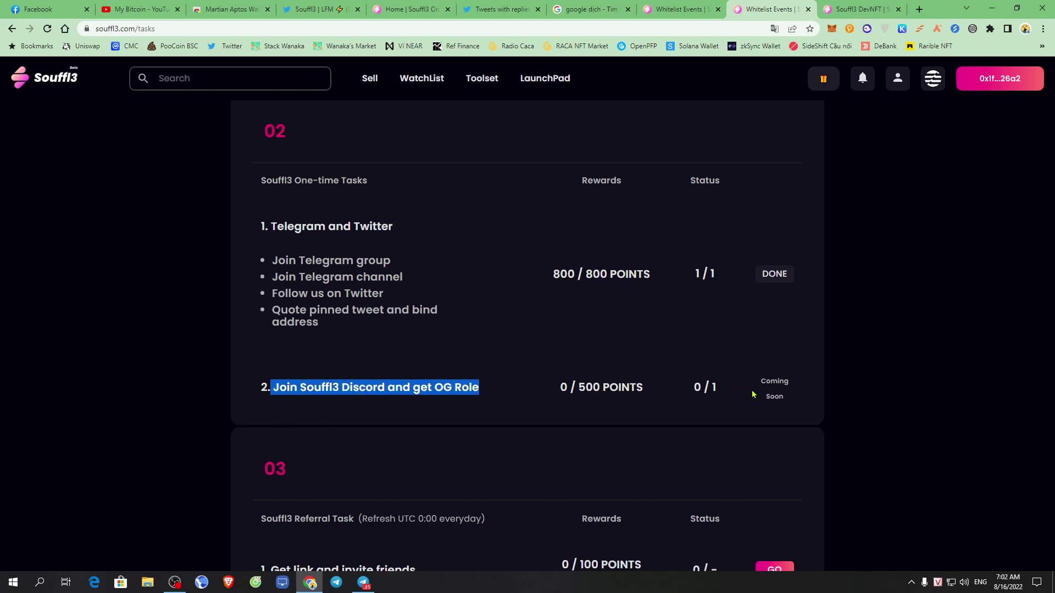
{"action": "left_click_drag", "start_coordinate": [761, 380], "coordinate": [811, 400]}
{"action": "left_click", "coordinate": [648, 356]}
Review the Discord, Buy a Souffl3 DevNFT and listing tasks and their earned points.
{"action": "scroll", "coordinate": [634, 352], "scroll_direction": "down", "scroll_amount": 4}
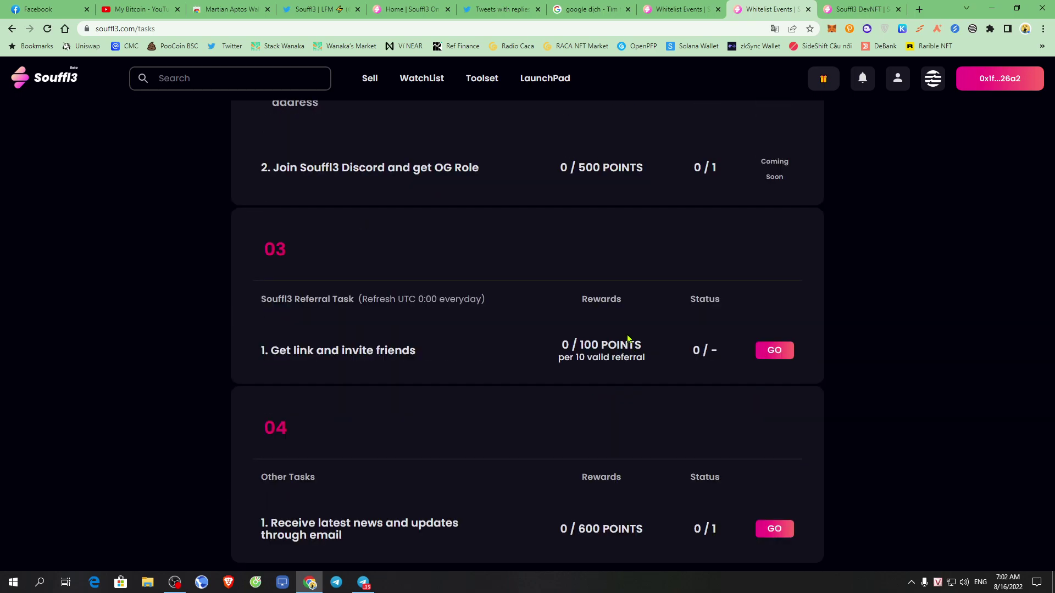
{"action": "scroll", "coordinate": [637, 330], "scroll_direction": "up", "scroll_amount": 5}
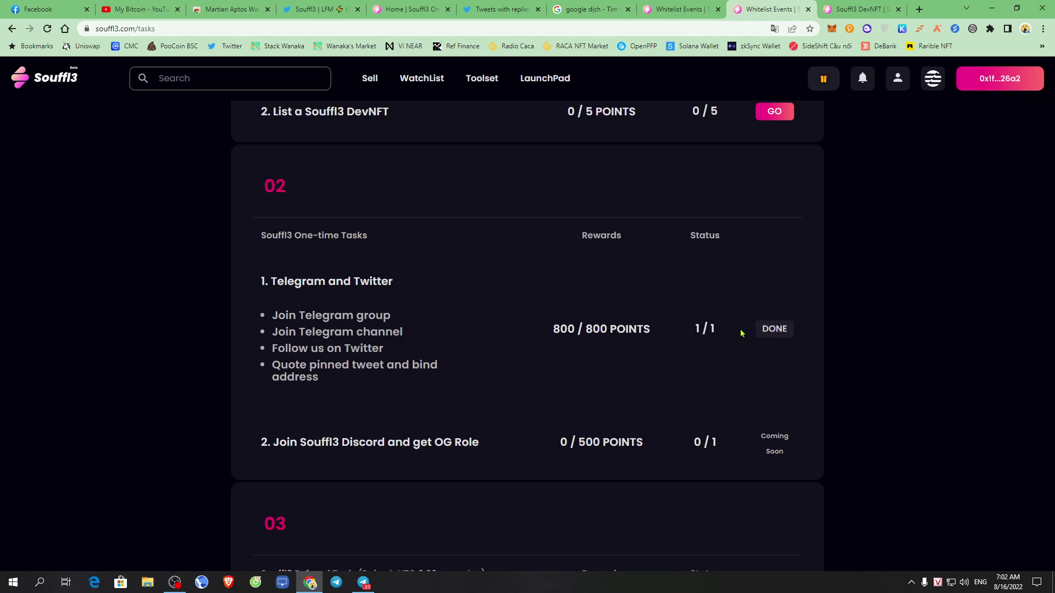
{"action": "triple_click", "coordinate": [824, 332]}
{"action": "scroll", "coordinate": [729, 340], "scroll_direction": "down", "scroll_amount": 3}
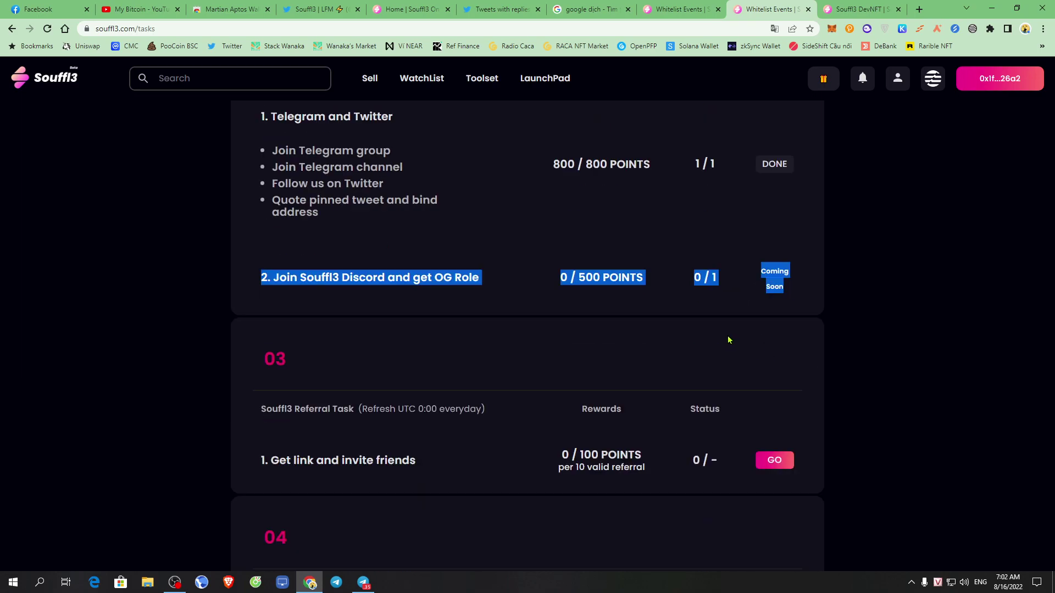
{"action": "scroll", "coordinate": [727, 338], "scroll_direction": "up", "scroll_amount": 12}
{"action": "left_click_drag", "start_coordinate": [292, 346], "coordinate": [390, 388]}
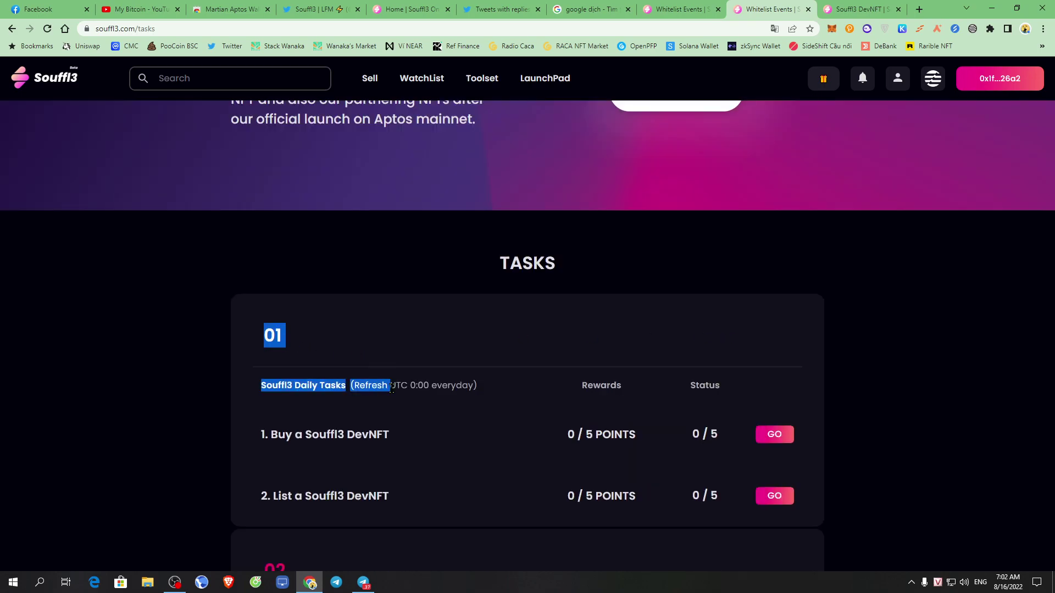
{"action": "scroll", "coordinate": [514, 343], "scroll_direction": "down", "scroll_amount": 1}
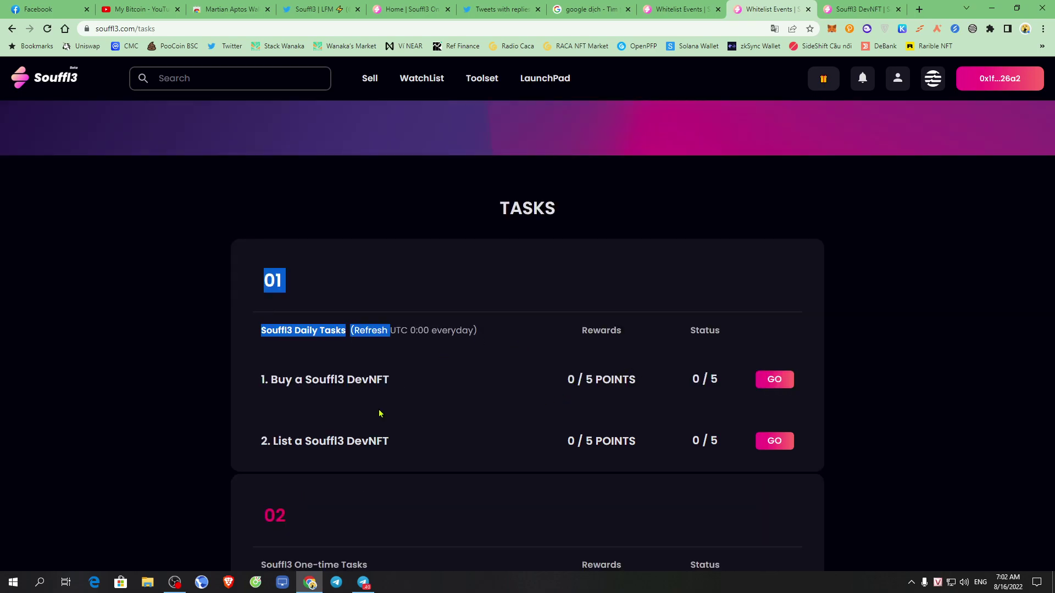
{"action": "left_click_drag", "start_coordinate": [265, 385], "coordinate": [545, 388]}
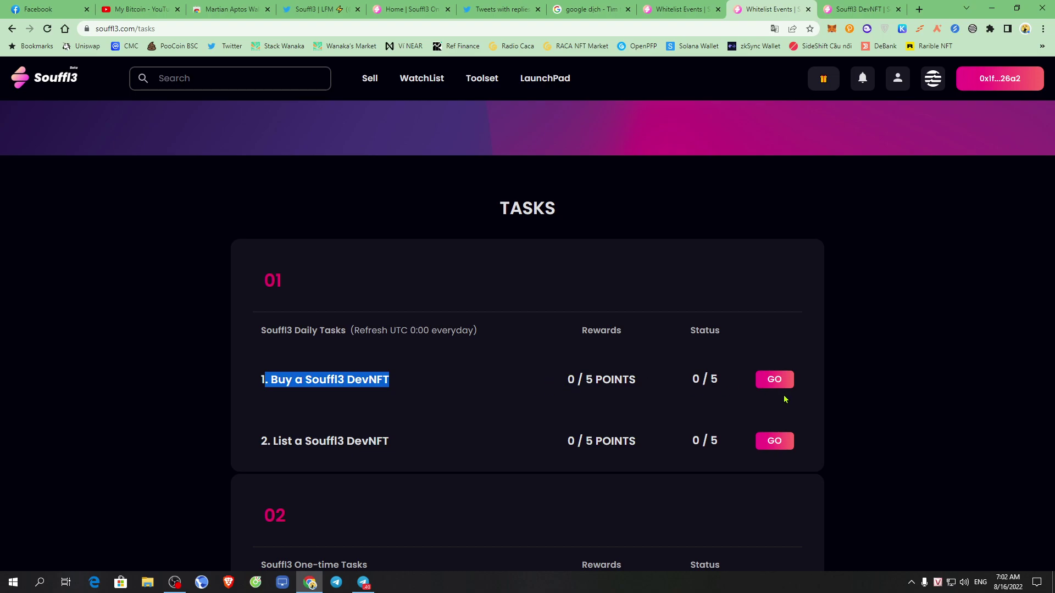
{"action": "left_click_drag", "start_coordinate": [568, 441], "coordinate": [583, 437]}
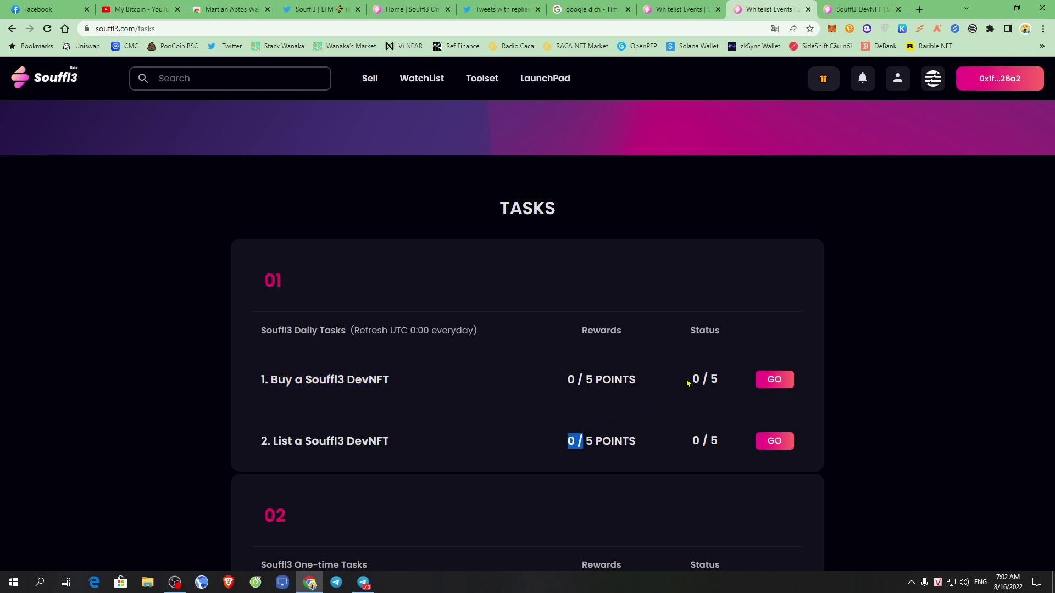
{"action": "left_click_drag", "start_coordinate": [687, 383], "coordinate": [720, 381]}
{"action": "scroll", "coordinate": [696, 387], "scroll_direction": "down", "scroll_amount": 11}
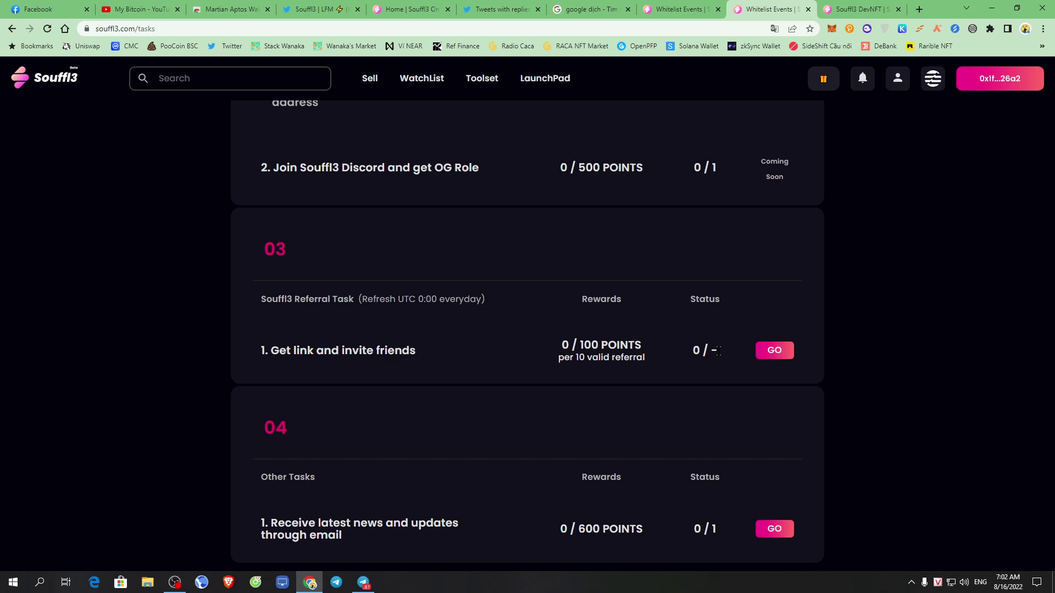
Open the referral invite bot in a new tab, then scroll to the 600-point email task and Subscribe footer.
{"action": "left_click", "coordinate": [776, 352]}
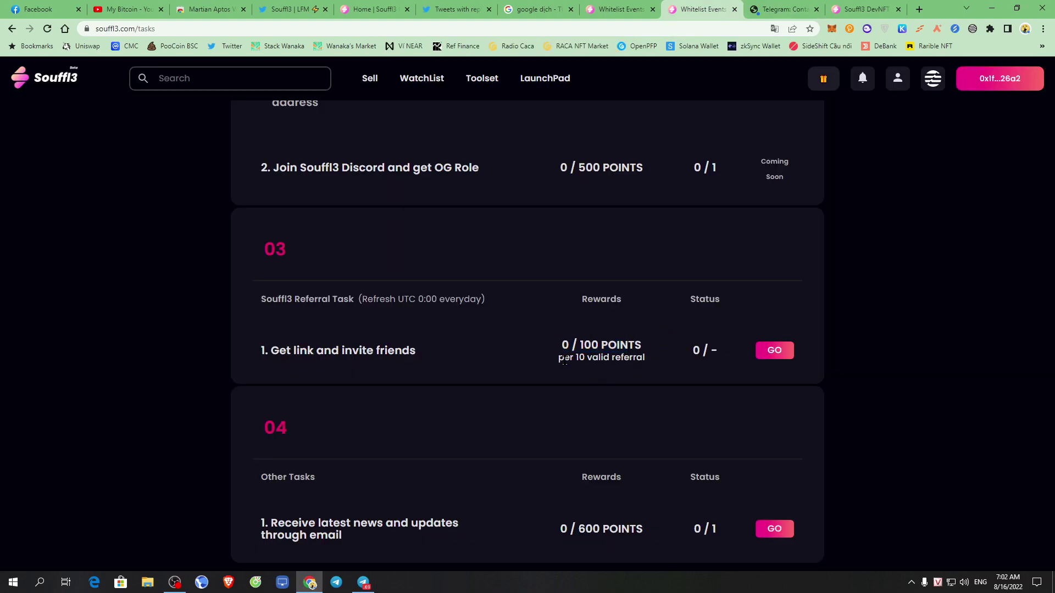
{"action": "left_click_drag", "start_coordinate": [558, 360], "coordinate": [636, 359]}
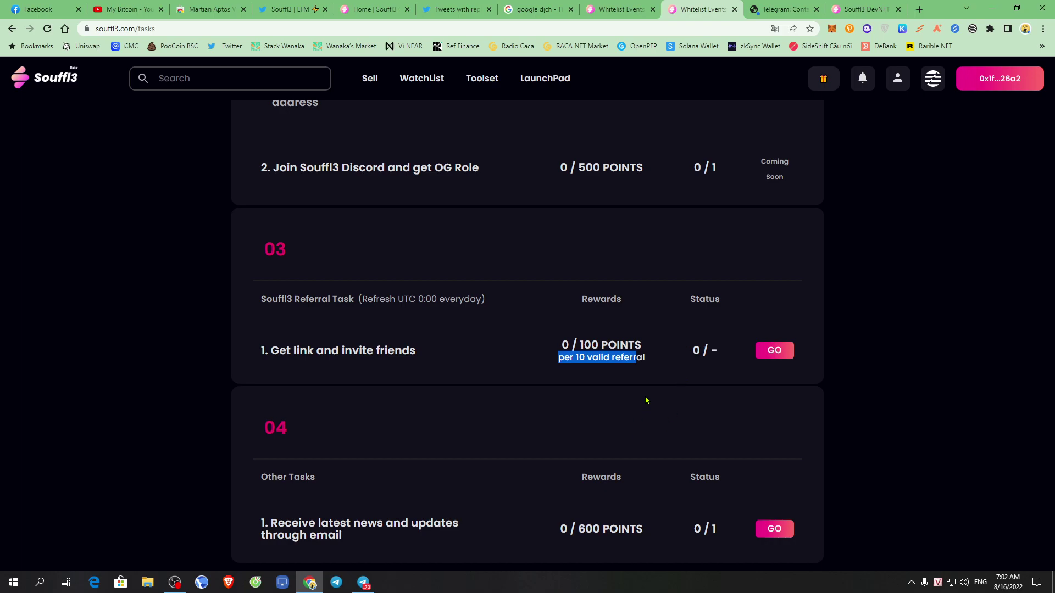
{"action": "scroll", "coordinate": [582, 396], "scroll_direction": "down", "scroll_amount": 5}
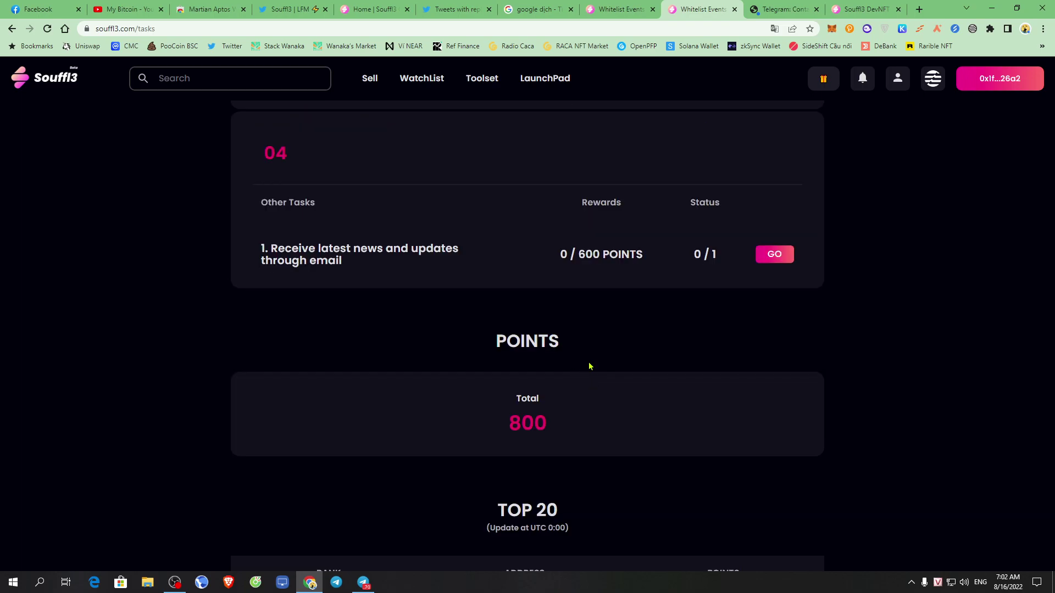
{"action": "scroll", "coordinate": [590, 366], "scroll_direction": "up", "scroll_amount": 1}
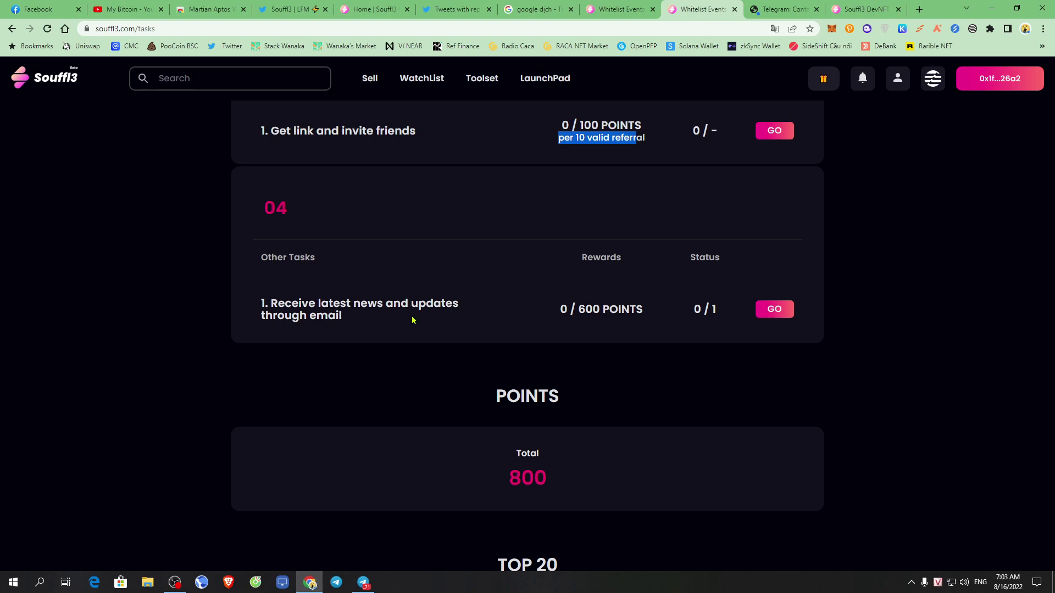
{"action": "left_click_drag", "start_coordinate": [554, 326], "coordinate": [654, 323]}
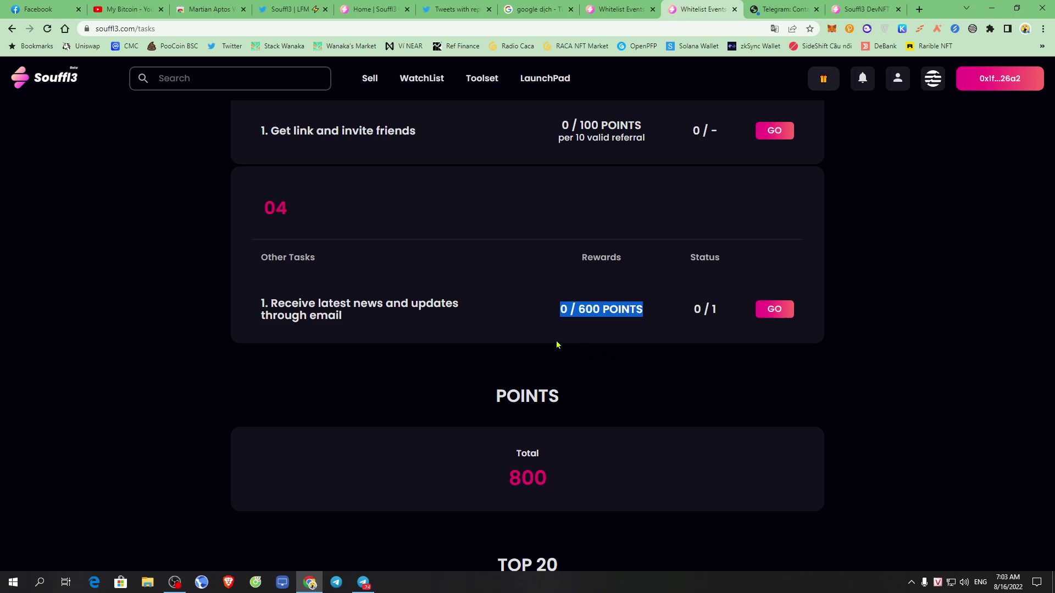
{"action": "left_click", "coordinate": [533, 333]}
{"action": "scroll", "coordinate": [775, 318], "scroll_direction": "down", "scroll_amount": 10}
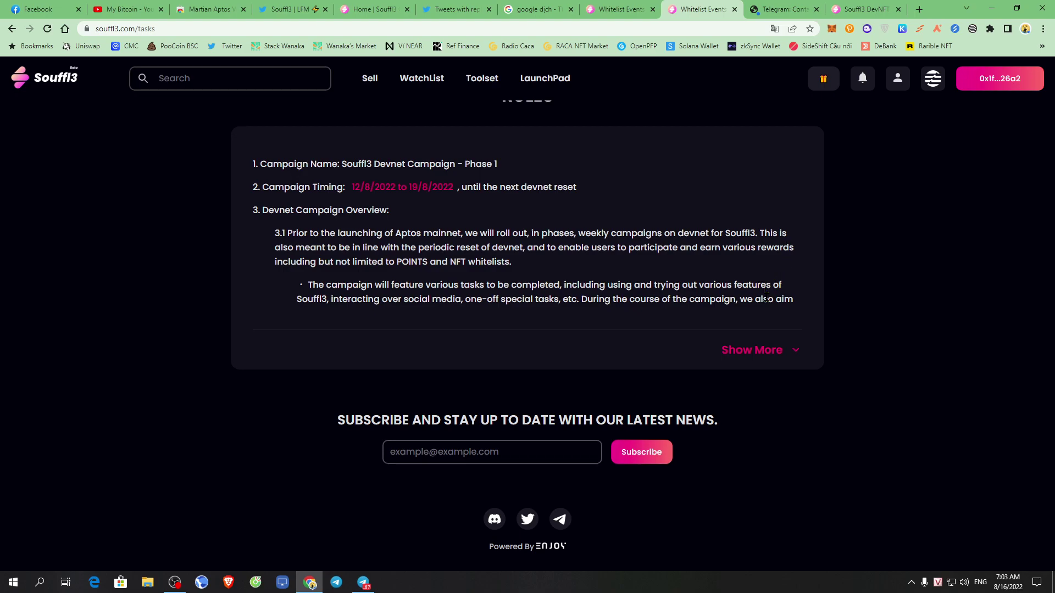
Enter your email address in the news subscription field and subscribe to Souffl3 updates.
{"action": "left_click_drag", "start_coordinate": [330, 426], "coordinate": [597, 421]}
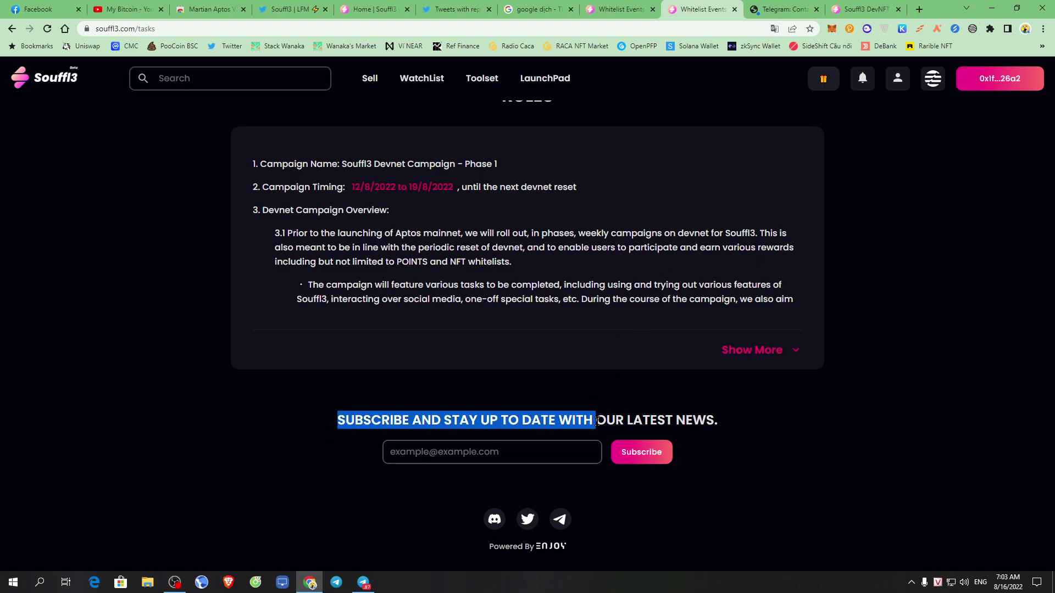
{"action": "left_click", "coordinate": [494, 453]}
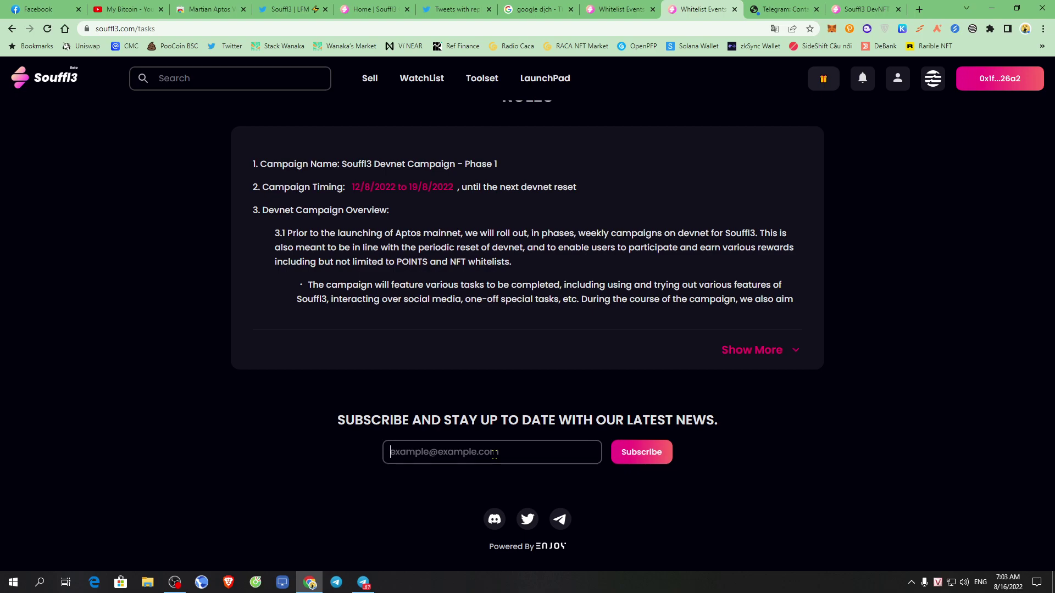
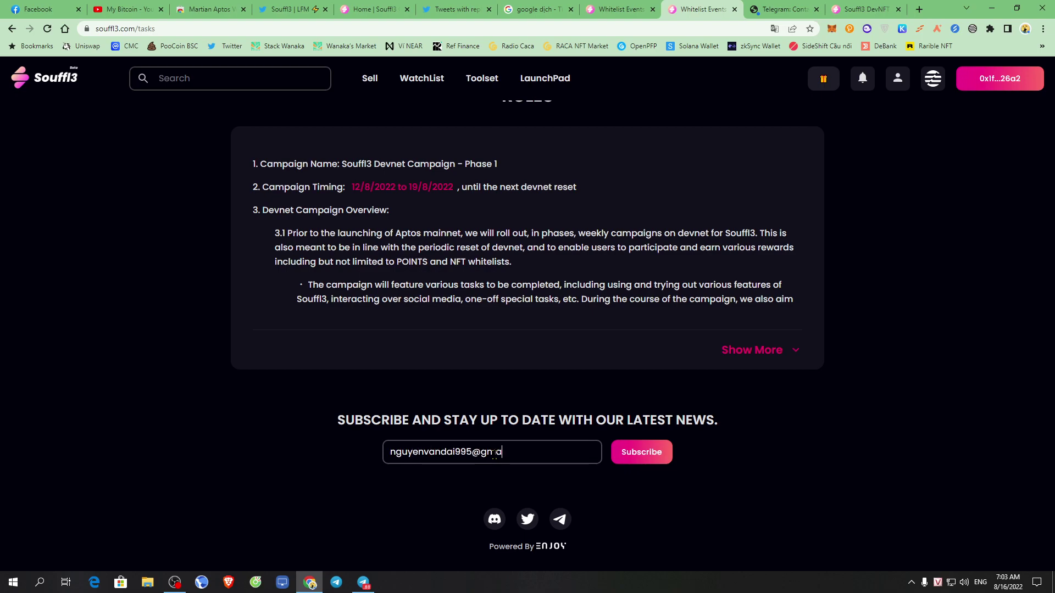
{"action": "left_click", "coordinate": [640, 460]}
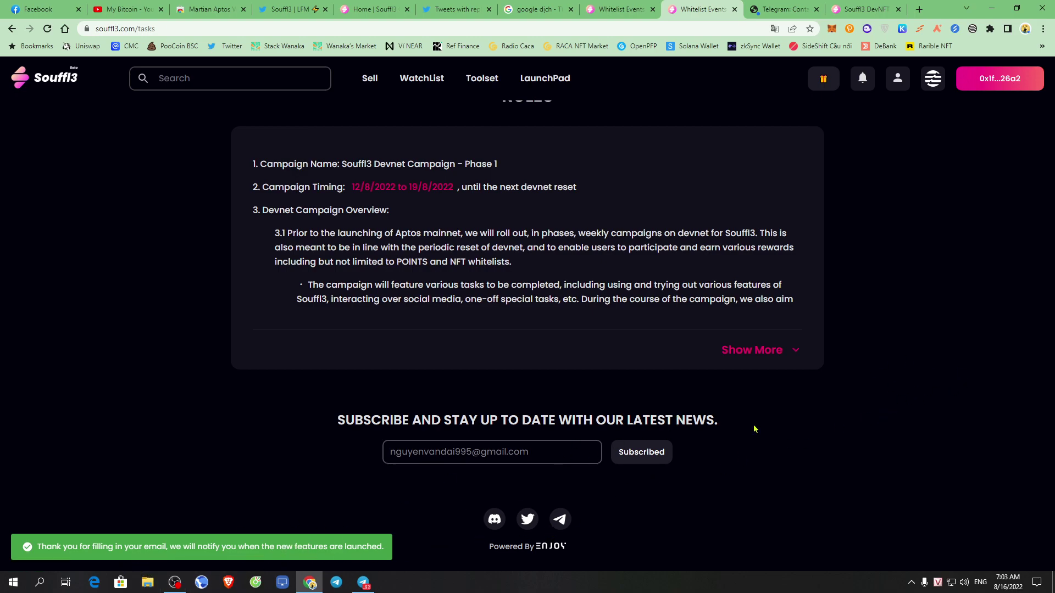
{"action": "scroll", "coordinate": [904, 409], "scroll_direction": "up", "scroll_amount": 7}
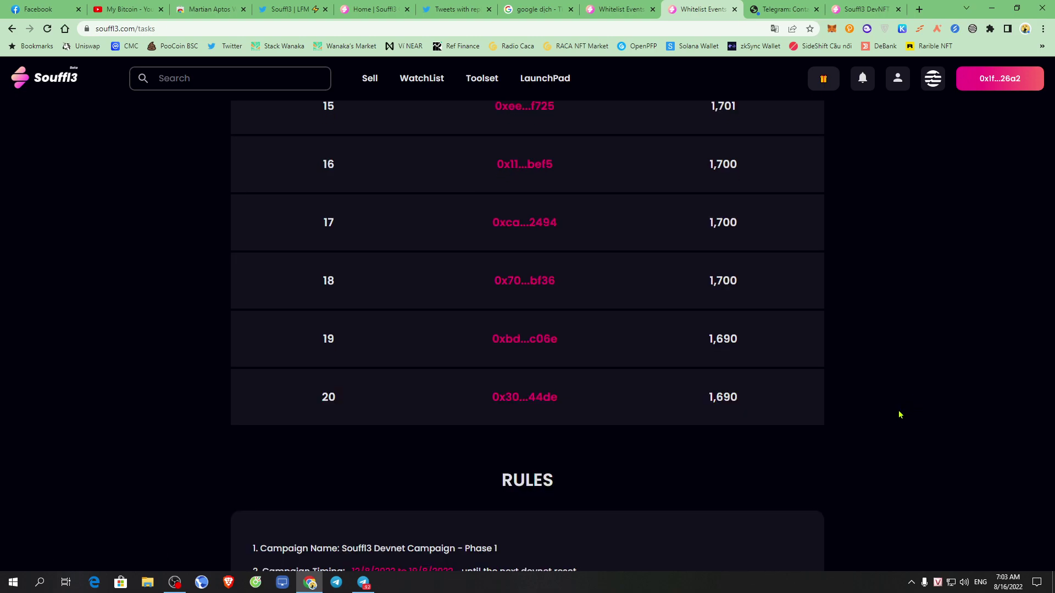
Confirm the email task shows 1 / 1 and 600 / 600 points, with the total at 1,400.
{"action": "scroll", "coordinate": [913, 406], "scroll_direction": "up", "scroll_amount": 20}
{"action": "scroll", "coordinate": [921, 405], "scroll_direction": "down", "scroll_amount": 5}
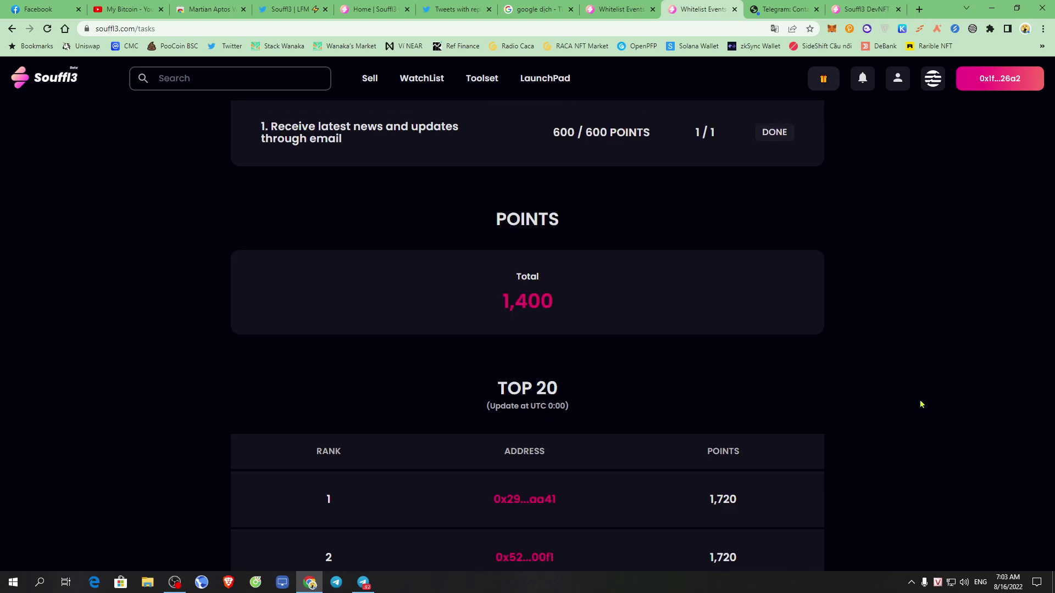
{"action": "scroll", "coordinate": [879, 395], "scroll_direction": "up", "scroll_amount": 4}
{"action": "left_click_drag", "start_coordinate": [266, 247], "coordinate": [351, 270]}
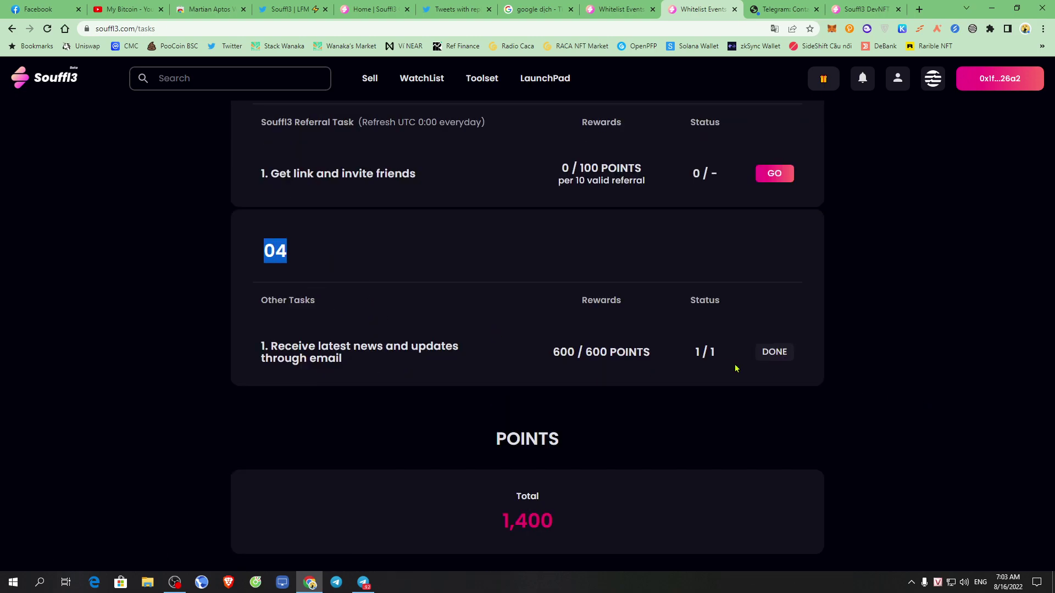
{"action": "left_click_drag", "start_coordinate": [686, 357], "coordinate": [817, 358]}
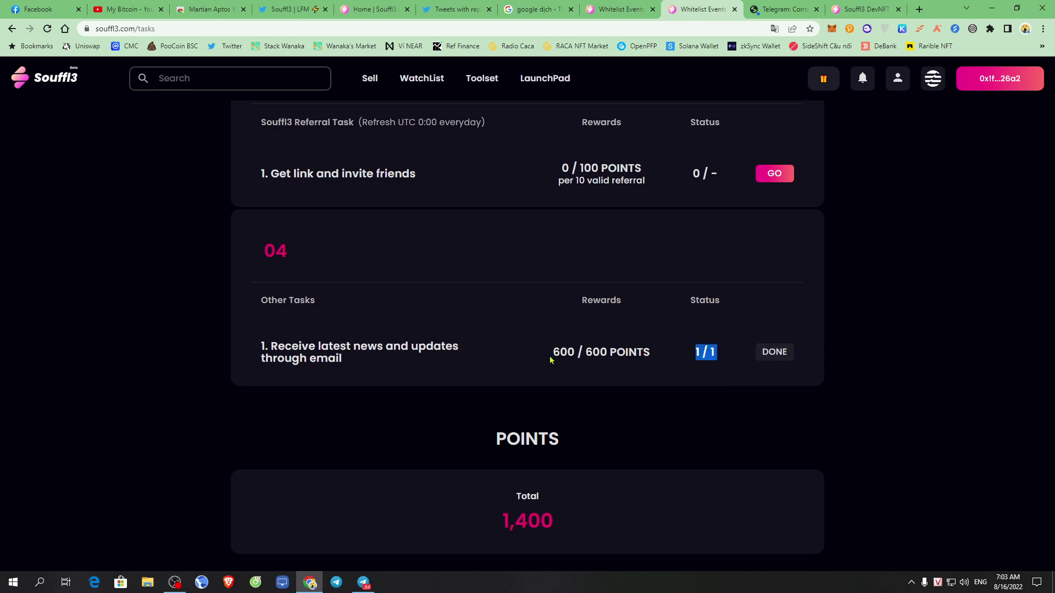
{"action": "left_click_drag", "start_coordinate": [550, 360], "coordinate": [635, 357]}
{"action": "left_click", "coordinate": [777, 440]}
{"action": "scroll", "coordinate": [769, 435], "scroll_direction": "down", "scroll_amount": 3}
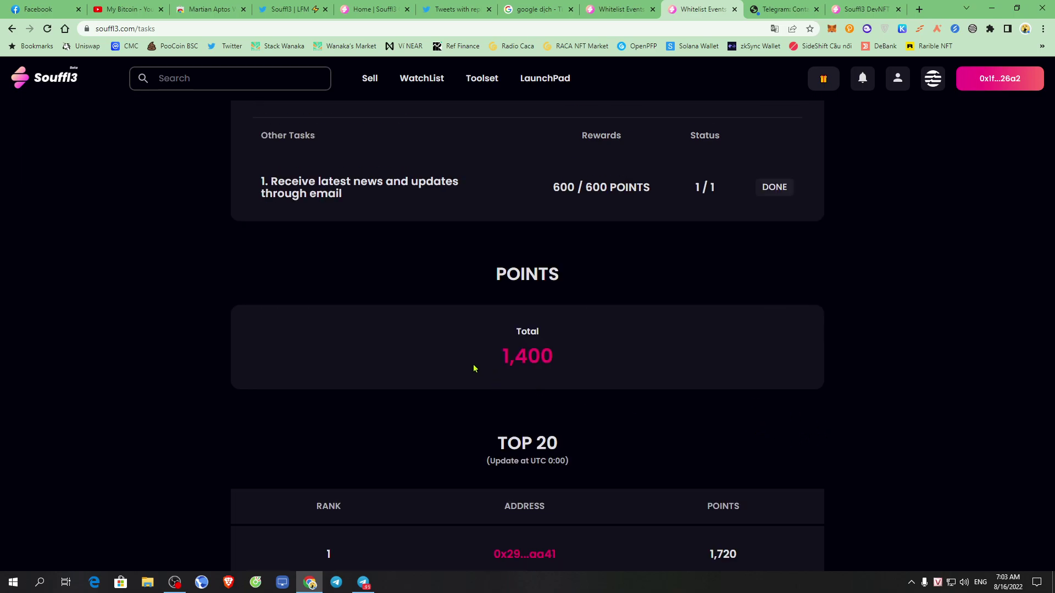
{"action": "left_click_drag", "start_coordinate": [485, 365], "coordinate": [739, 345]}
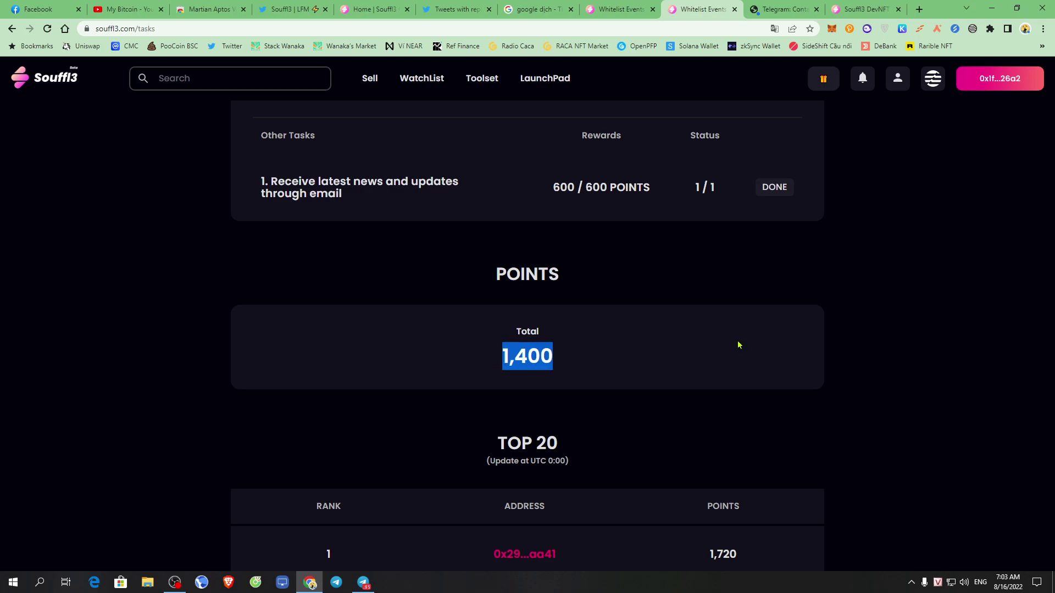
Browse the TOP 20 leaderboard's ranks and 1,720 top score, then return to 01 Daily Tasks.
{"action": "scroll", "coordinate": [784, 384], "scroll_direction": "down", "scroll_amount": 4}
{"action": "scroll", "coordinate": [876, 396], "scroll_direction": "down", "scroll_amount": 6}
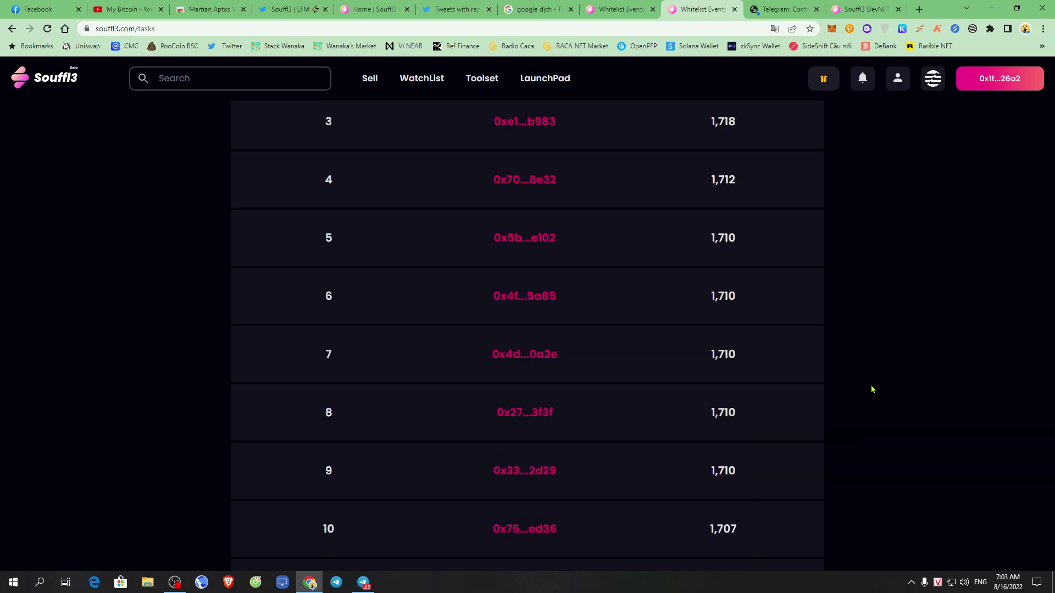
{"action": "scroll", "coordinate": [872, 388], "scroll_direction": "up", "scroll_amount": 5}
{"action": "left_click_drag", "start_coordinate": [311, 240], "coordinate": [383, 237]}
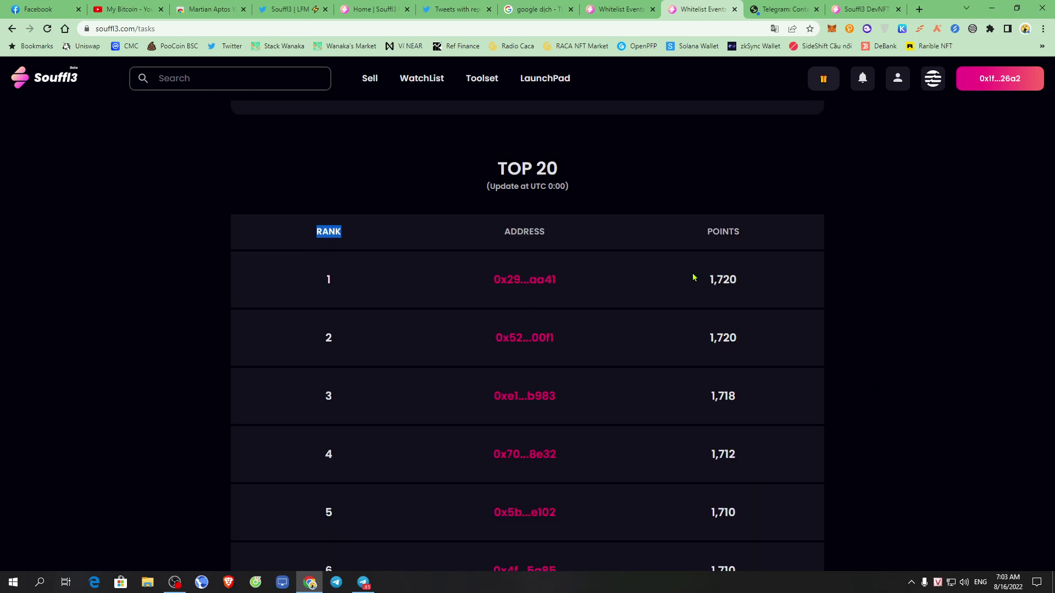
{"action": "left_click_drag", "start_coordinate": [702, 295], "coordinate": [772, 284]}
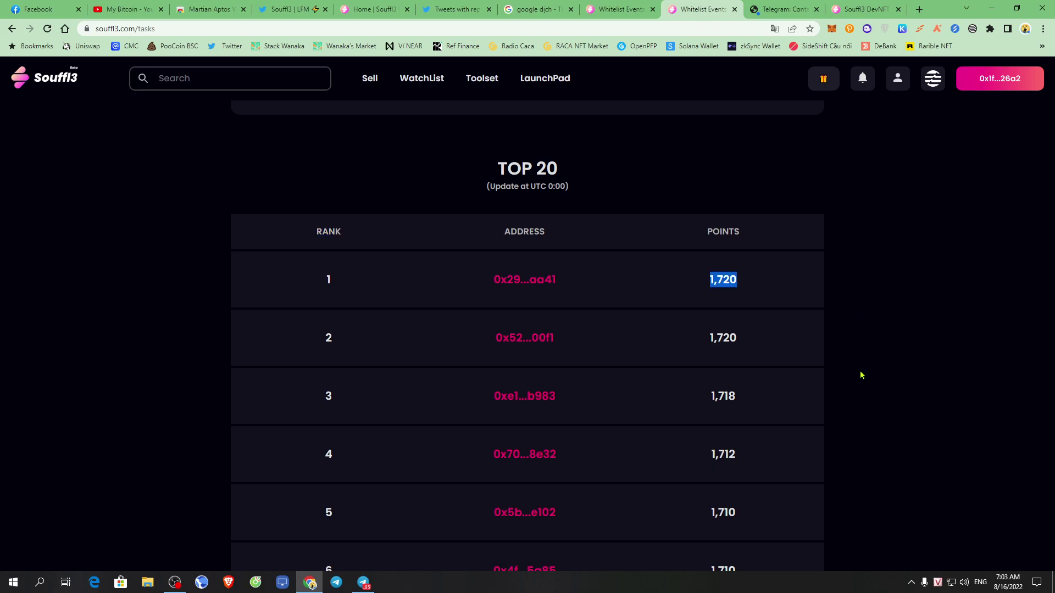
{"action": "scroll", "coordinate": [862, 375], "scroll_direction": "down", "scroll_amount": 20}
{"action": "scroll", "coordinate": [825, 410], "scroll_direction": "up", "scroll_amount": 7}
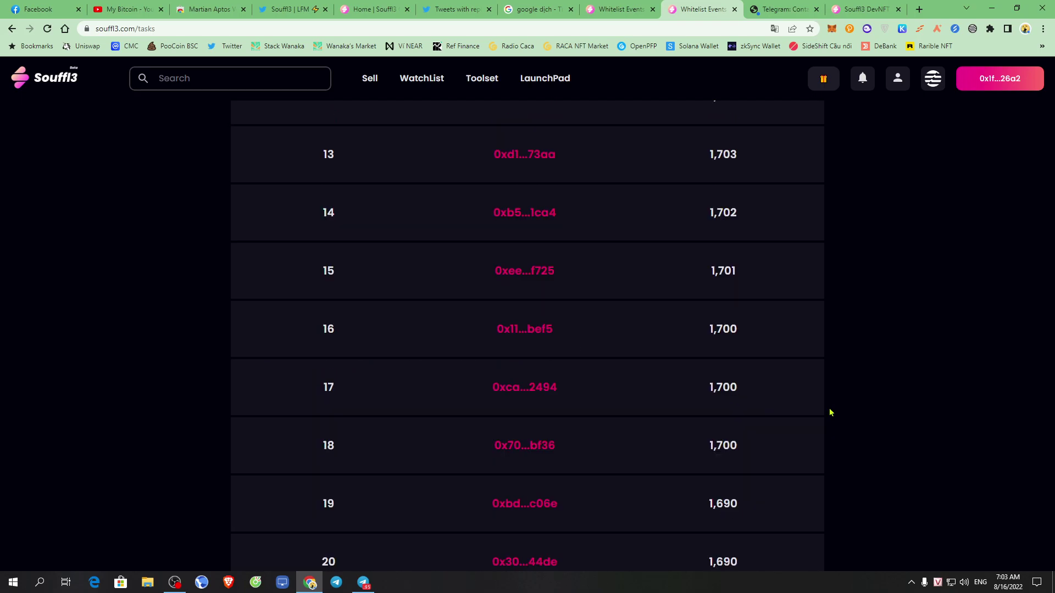
{"action": "scroll", "coordinate": [830, 412], "scroll_direction": "up", "scroll_amount": 20}
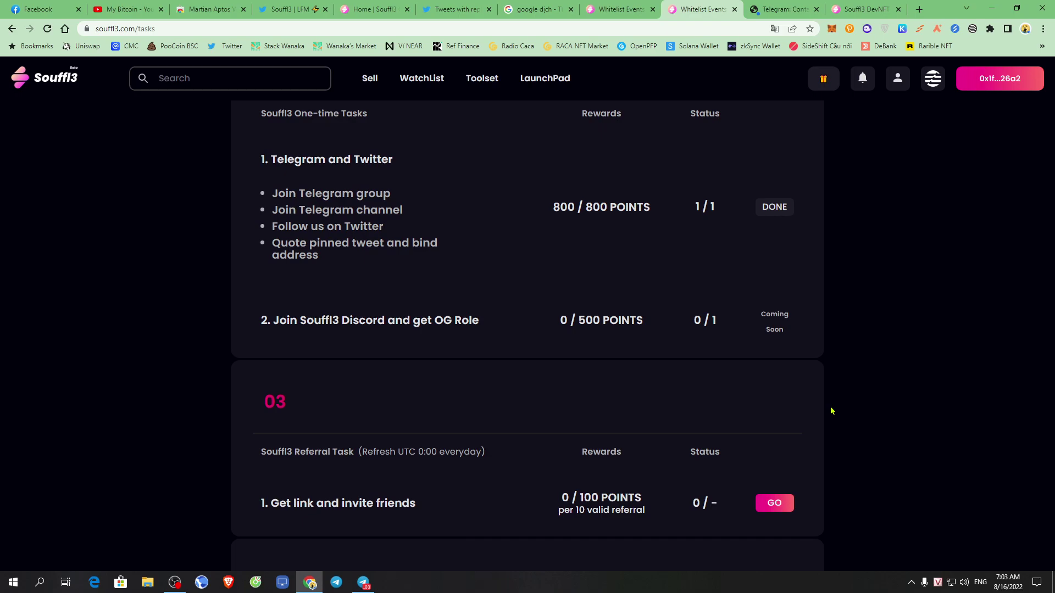
{"action": "scroll", "coordinate": [846, 408], "scroll_direction": "up", "scroll_amount": 6}
{"action": "scroll", "coordinate": [846, 408], "scroll_direction": "up", "scroll_amount": 3}
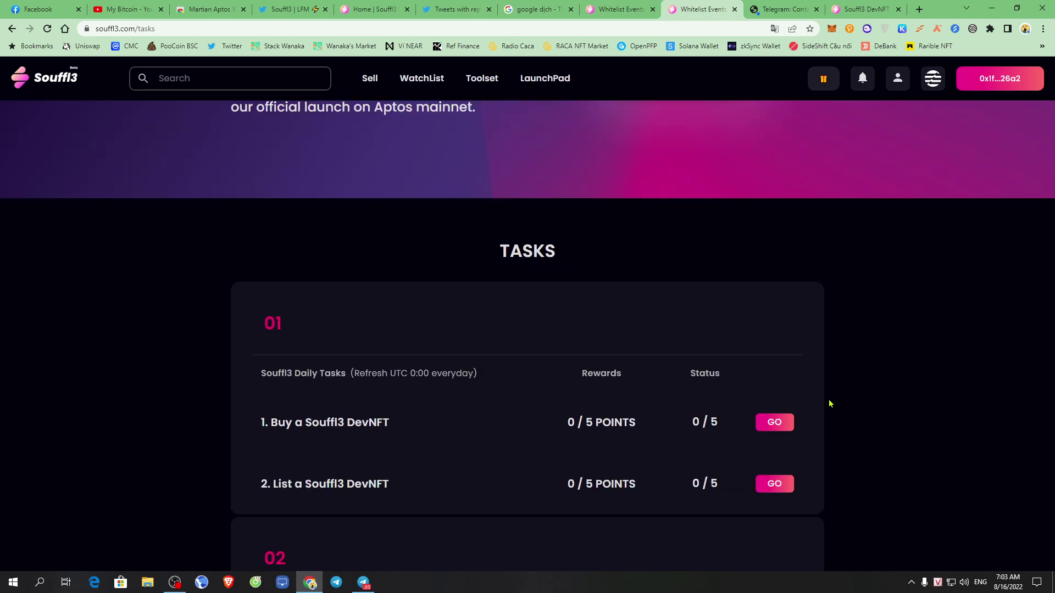
{"action": "scroll", "coordinate": [760, 363], "scroll_direction": "down", "scroll_amount": 2}
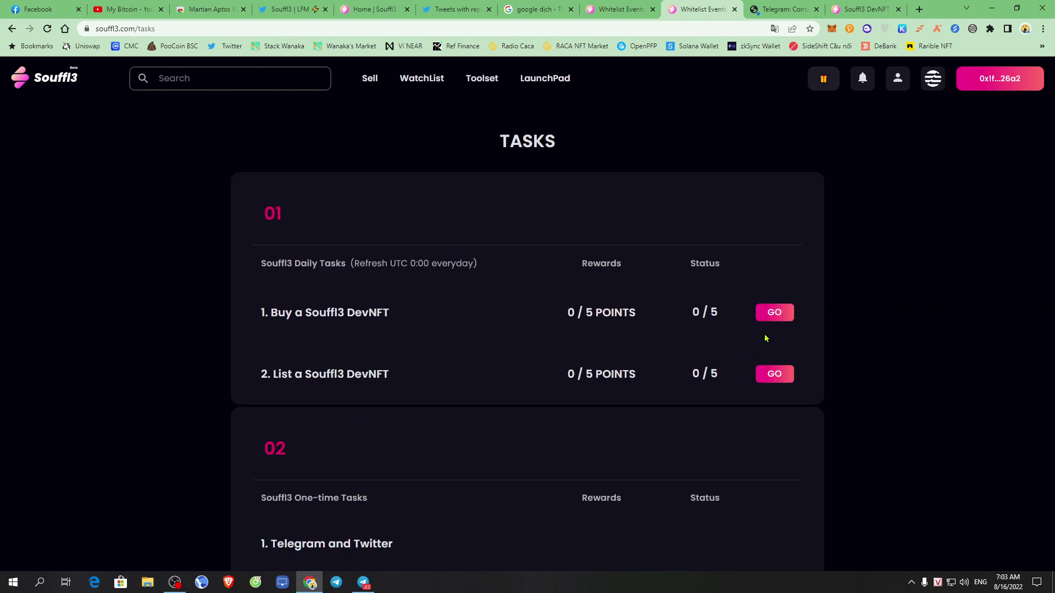
{"action": "scroll", "coordinate": [862, 360], "scroll_direction": "down", "scroll_amount": 12}
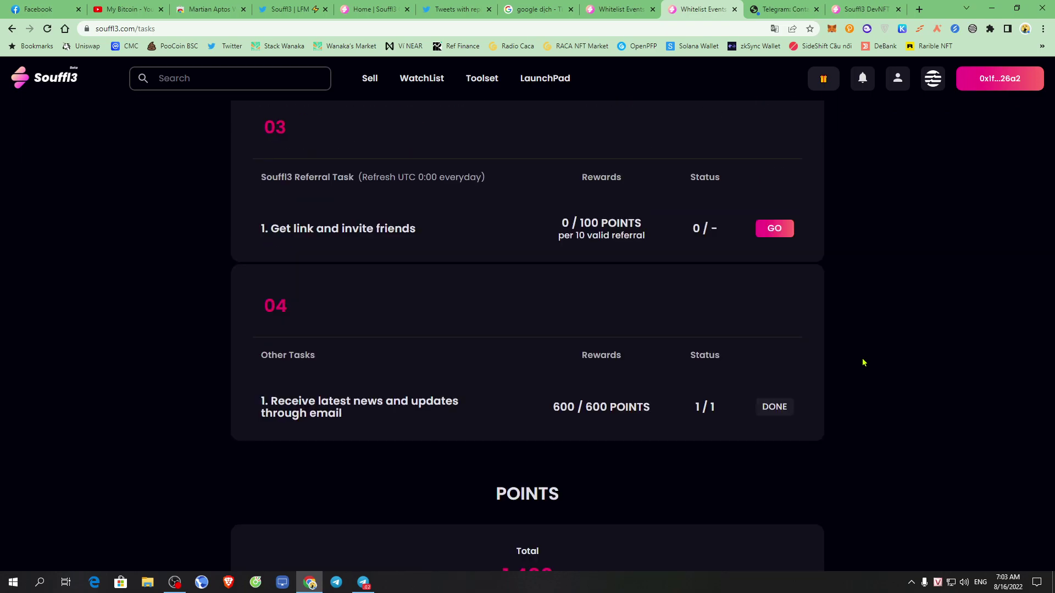
{"action": "scroll", "coordinate": [863, 363], "scroll_direction": "up", "scroll_amount": 16}
{"action": "scroll", "coordinate": [747, 377], "scroll_direction": "down", "scroll_amount": 4}
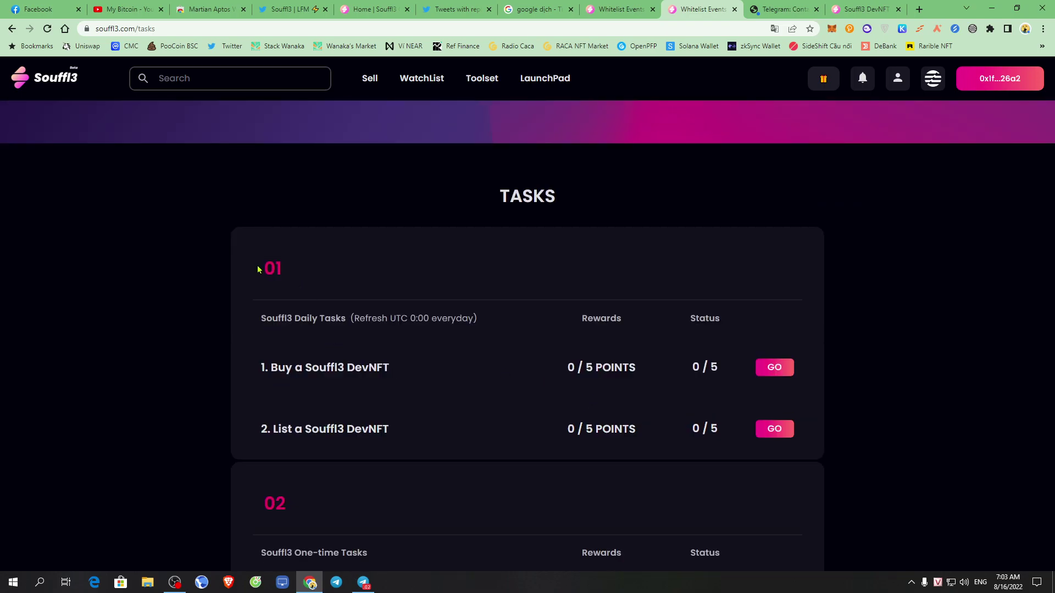
{"action": "left_click_drag", "start_coordinate": [258, 268], "coordinate": [509, 344]}
{"action": "left_click", "coordinate": [538, 353]}
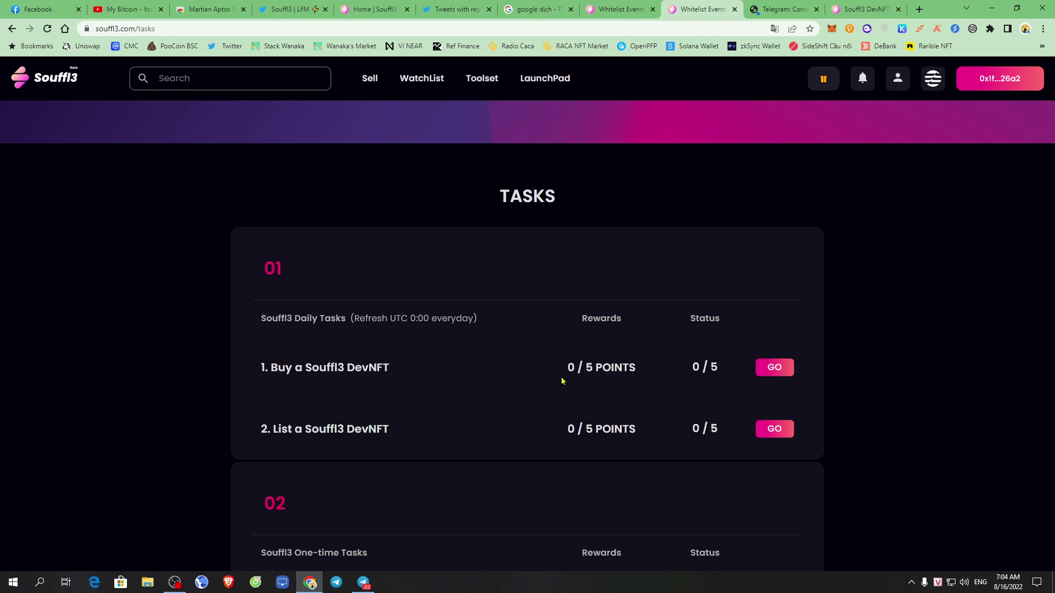